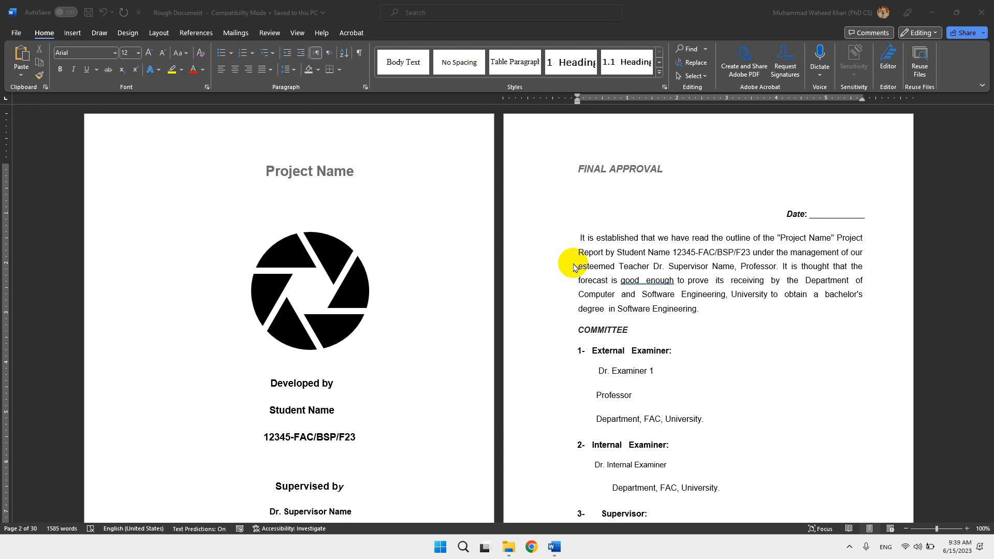
Review the rough document from the cover page through the table of contents and chapters to the use case tables.
{"action": "left_click", "coordinate": [588, 256]}
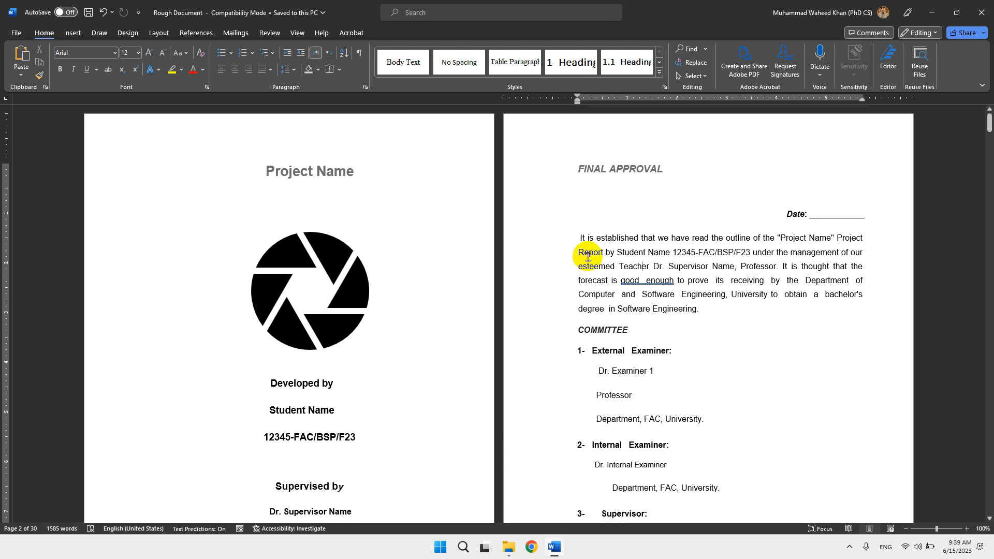
{"action": "scroll", "coordinate": [587, 256], "scroll_direction": "down", "scroll_amount": 1}
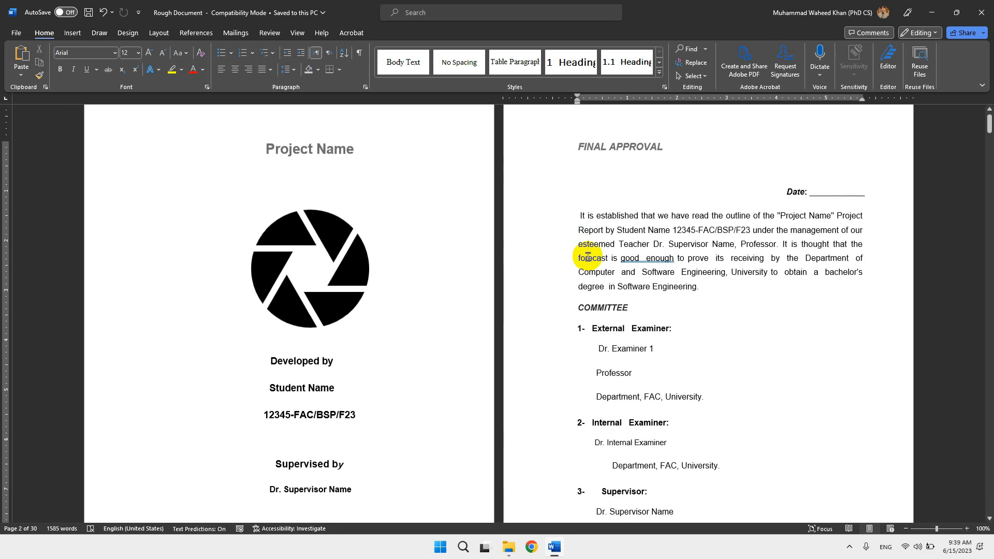
{"action": "scroll", "coordinate": [588, 257], "scroll_direction": "down", "scroll_amount": 3}
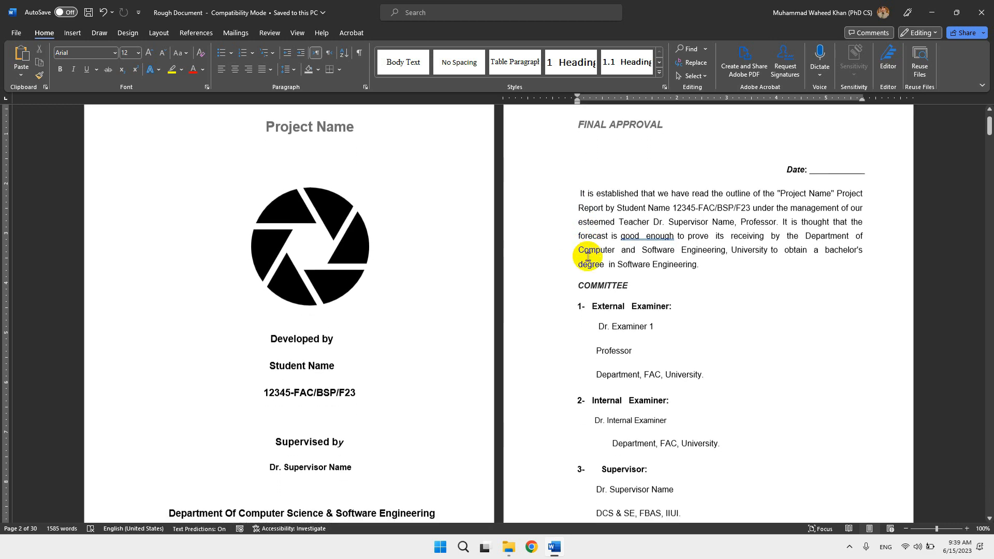
{"action": "scroll", "coordinate": [587, 256], "scroll_direction": "down", "scroll_amount": 20}
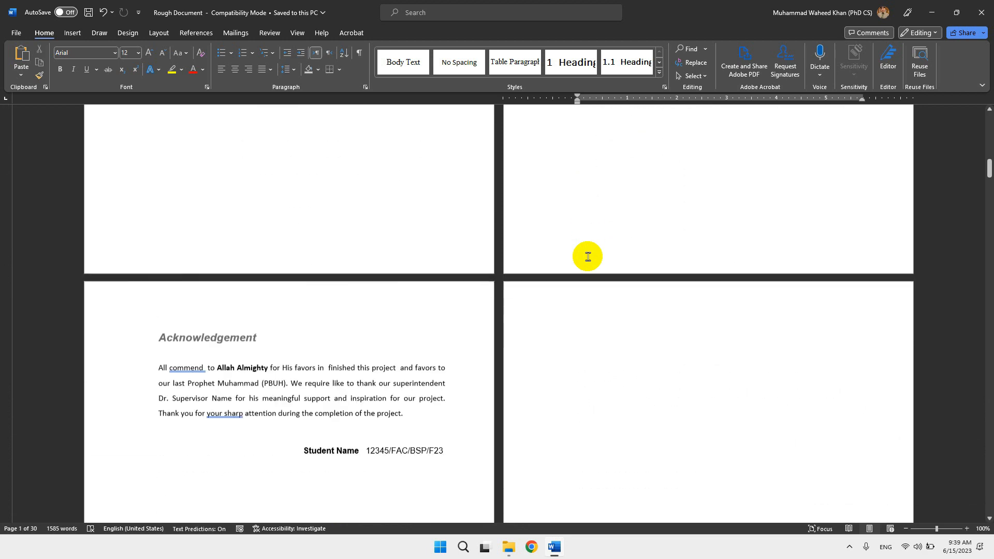
{"action": "scroll", "coordinate": [587, 256], "scroll_direction": "down", "scroll_amount": 3}
{"action": "scroll", "coordinate": [375, 348], "scroll_direction": "down", "scroll_amount": 20}
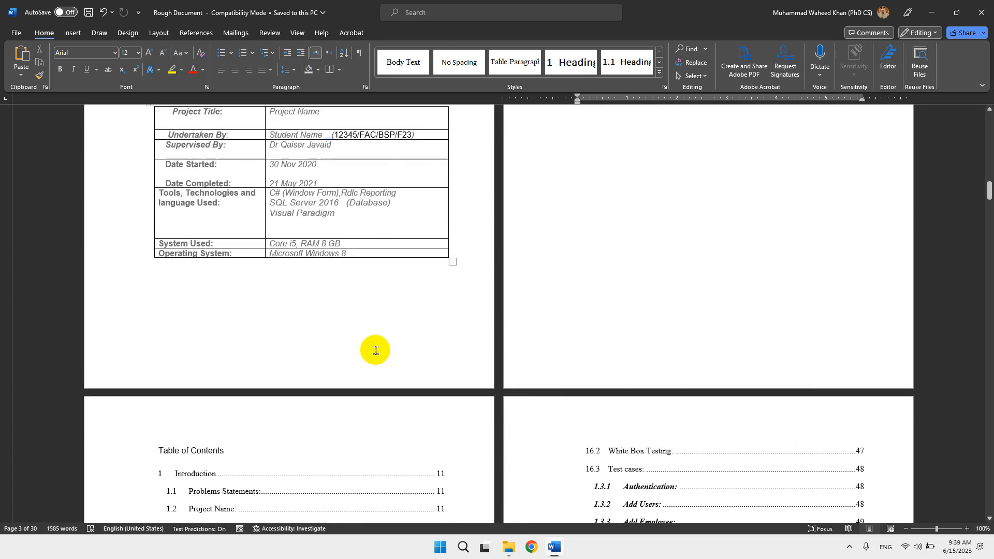
{"action": "scroll", "coordinate": [375, 350], "scroll_direction": "down", "scroll_amount": 2}
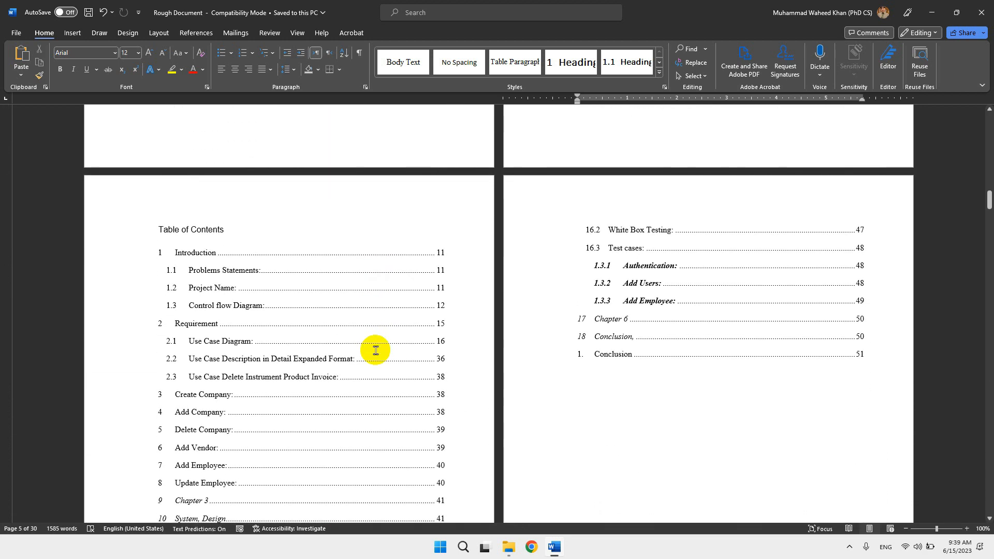
{"action": "scroll", "coordinate": [375, 350], "scroll_direction": "down", "scroll_amount": 1}
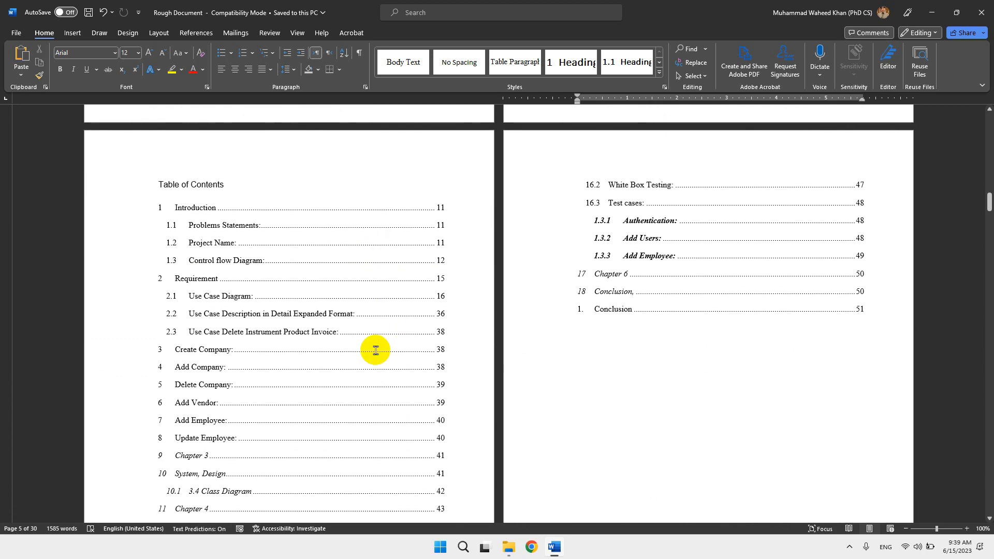
{"action": "scroll", "coordinate": [375, 350], "scroll_direction": "down", "scroll_amount": 1}
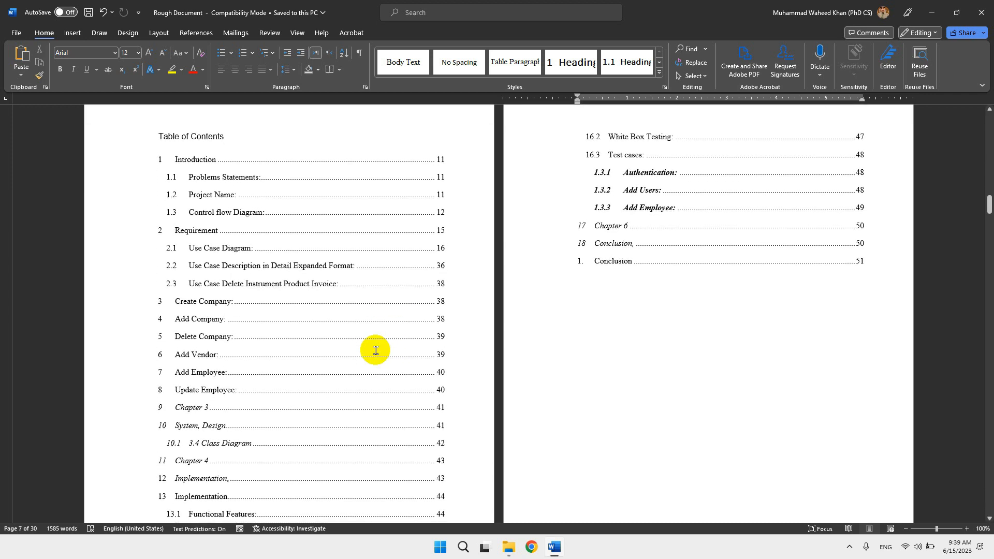
{"action": "scroll", "coordinate": [375, 350], "scroll_direction": "down", "scroll_amount": 10}
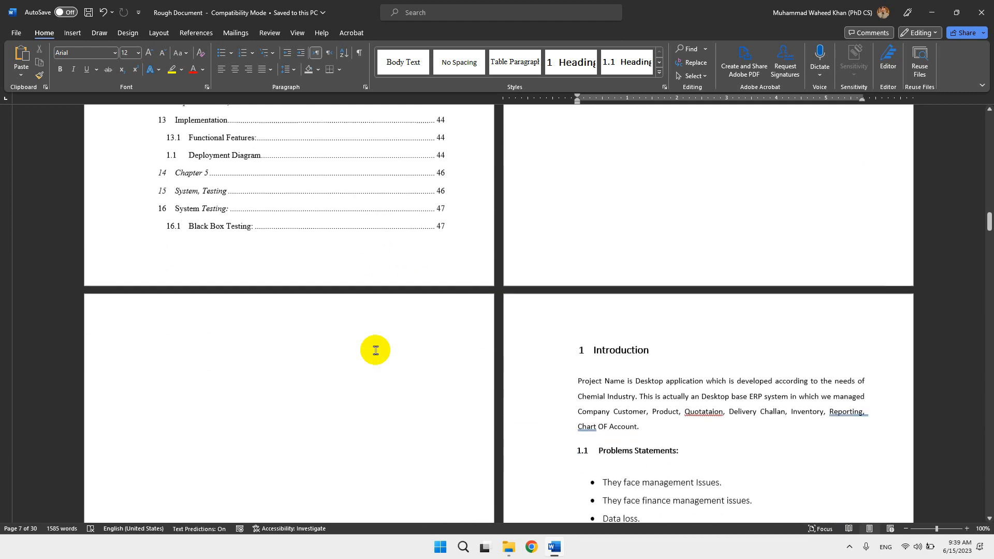
{"action": "scroll", "coordinate": [376, 350], "scroll_direction": "down", "scroll_amount": 2}
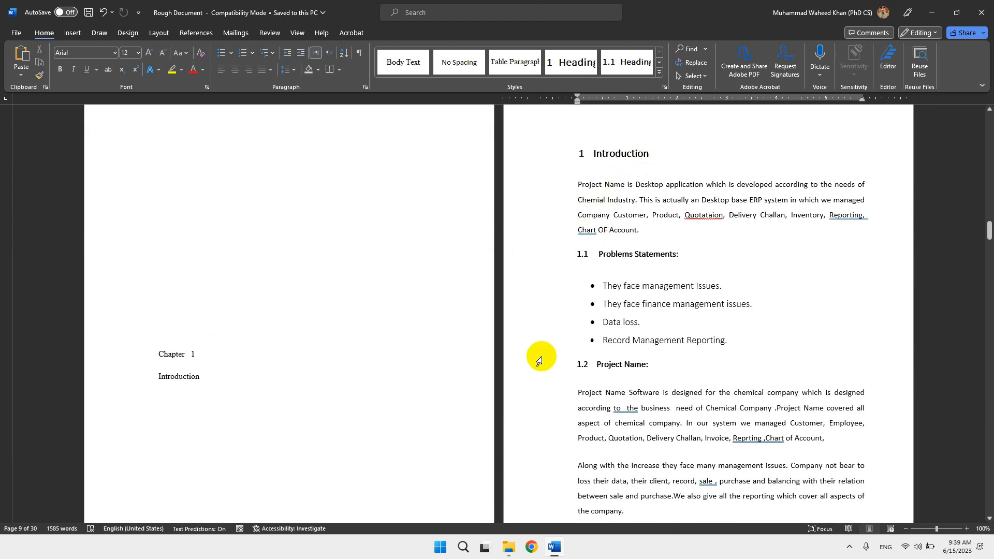
{"action": "scroll", "coordinate": [539, 361], "scroll_direction": "down", "scroll_amount": 13}
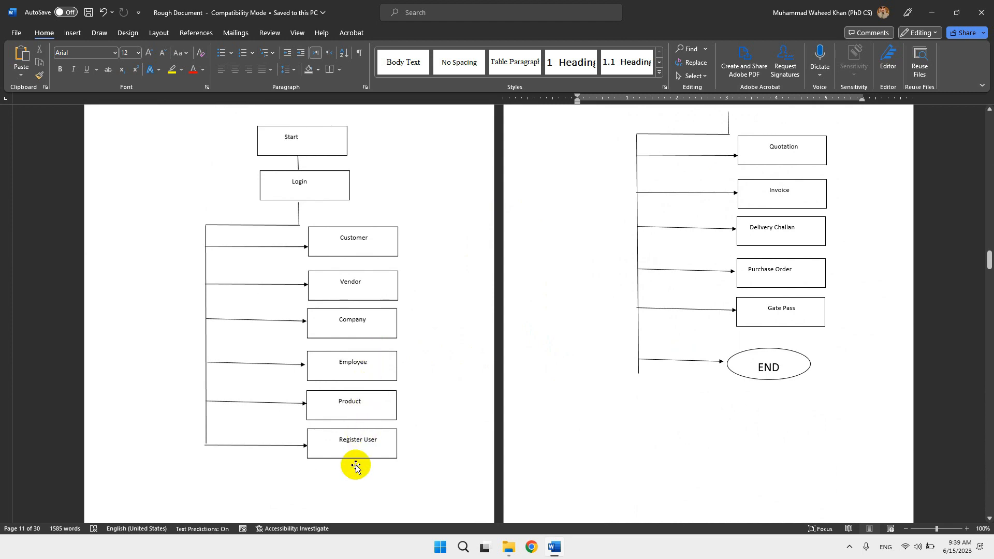
{"action": "scroll", "coordinate": [335, 462], "scroll_direction": "down", "scroll_amount": 8}
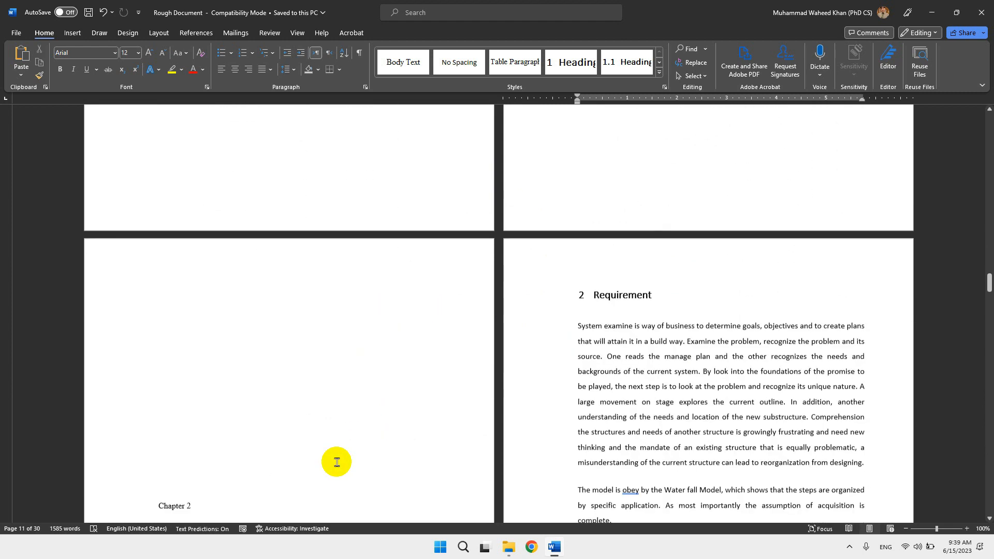
{"action": "scroll", "coordinate": [336, 462], "scroll_direction": "down", "scroll_amount": 15}
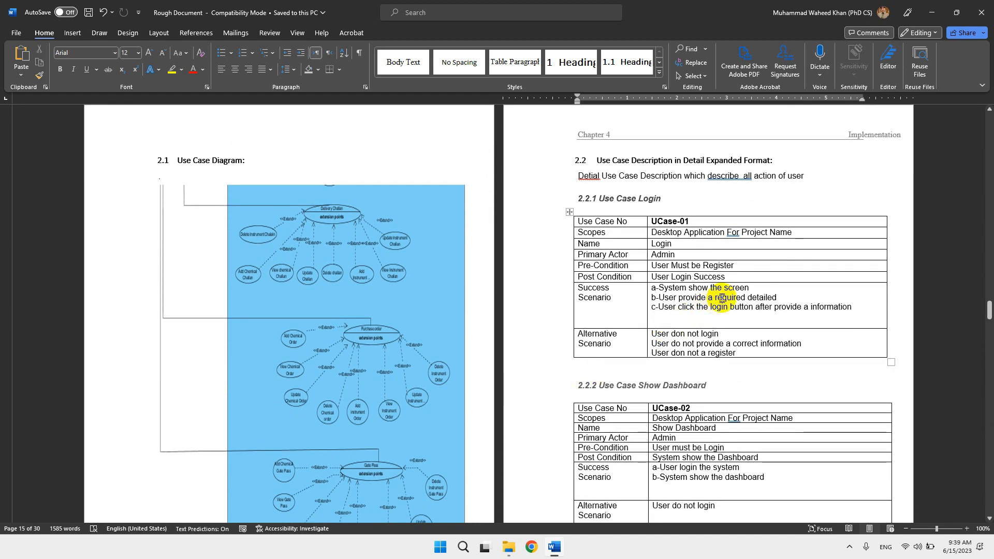
Apply AutoFit Window to the UCase-01 table under section 2.2.1 Use Case Login.
{"action": "left_click", "coordinate": [748, 288]}
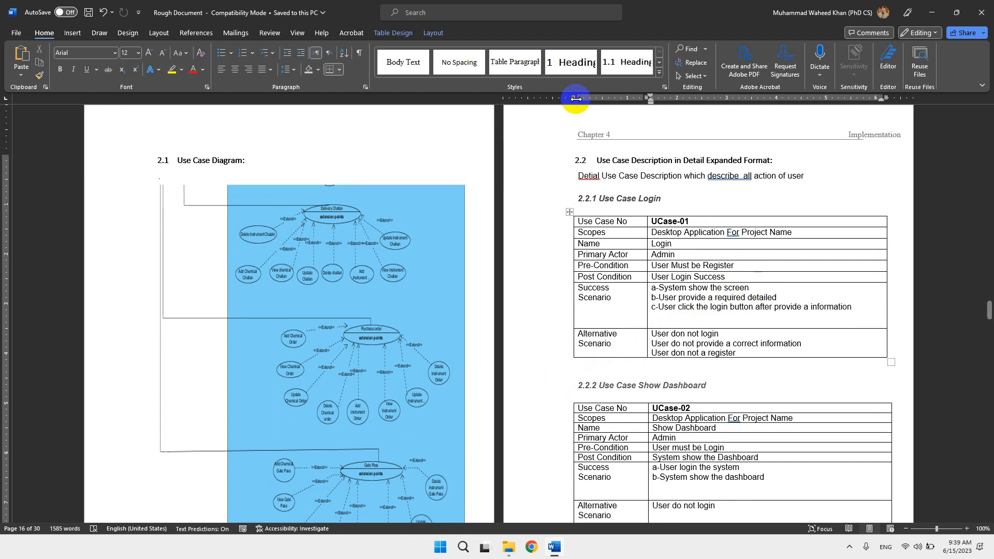
{"action": "left_click", "coordinate": [439, 34]}
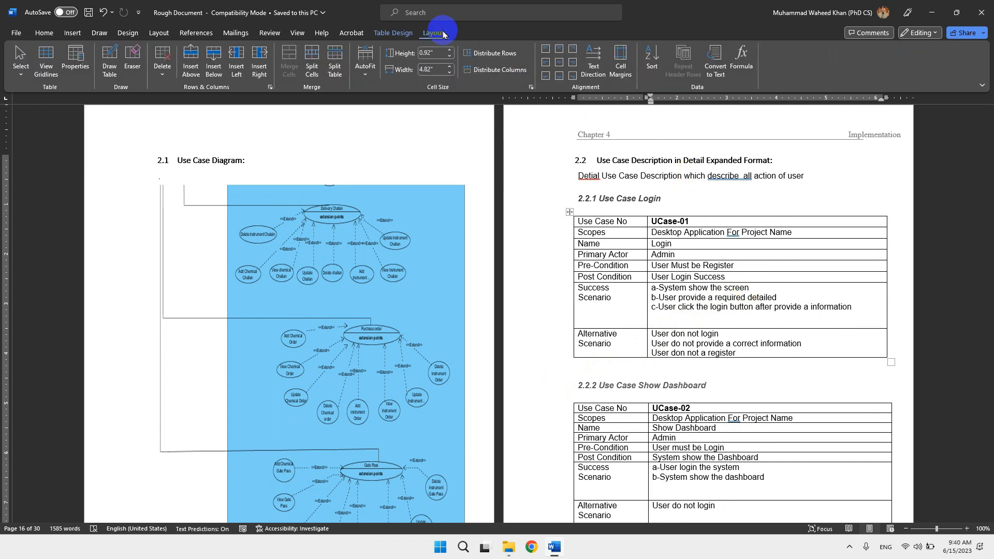
{"action": "left_click", "coordinate": [359, 73]}
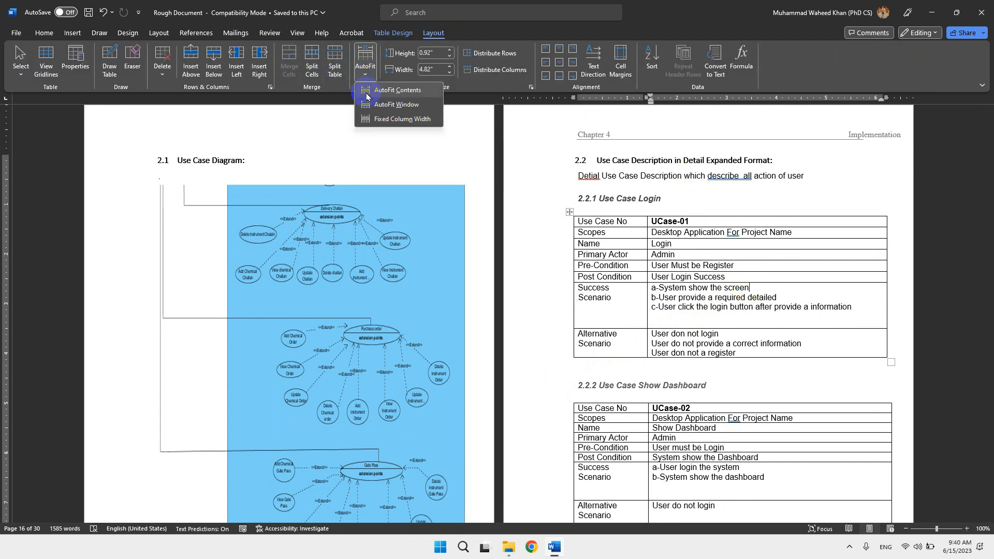
{"action": "left_click", "coordinate": [366, 100]}
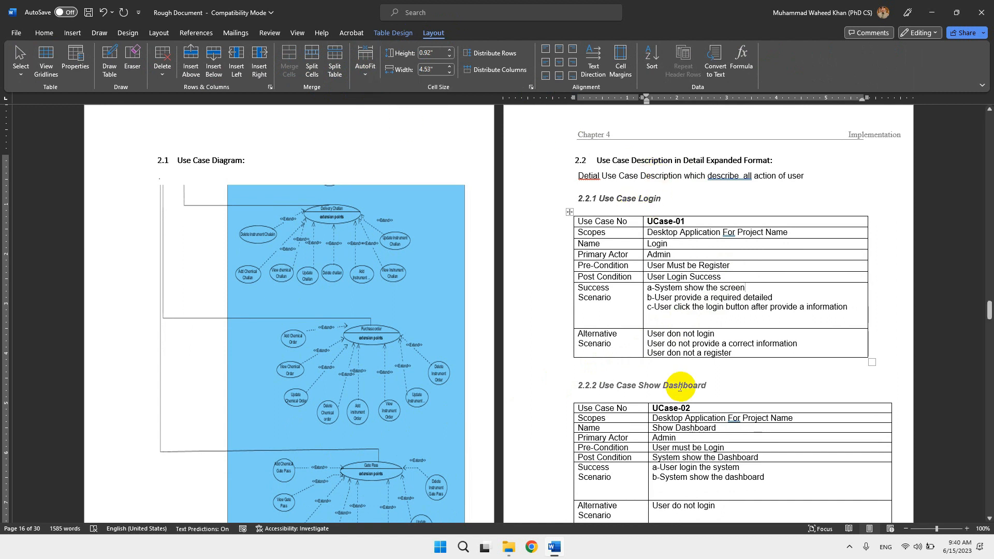
Apply AutoFit Window to the UCase-02 Show Dashboard table and the UCase-03 Create Company table.
{"action": "left_click", "coordinate": [681, 418]}
{"action": "left_click", "coordinate": [365, 58]}
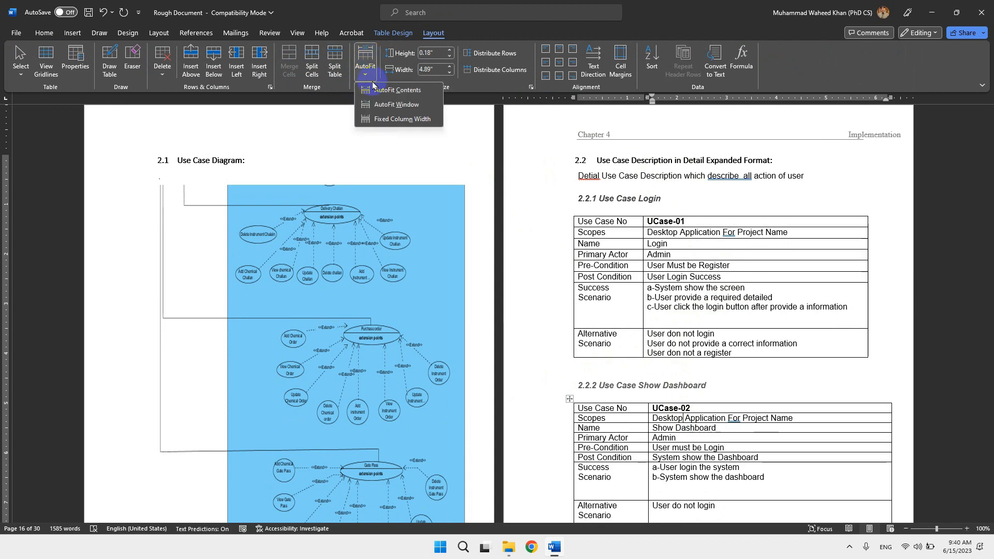
{"action": "left_click", "coordinate": [376, 105]}
{"action": "scroll", "coordinate": [621, 383], "scroll_direction": "down", "scroll_amount": 5}
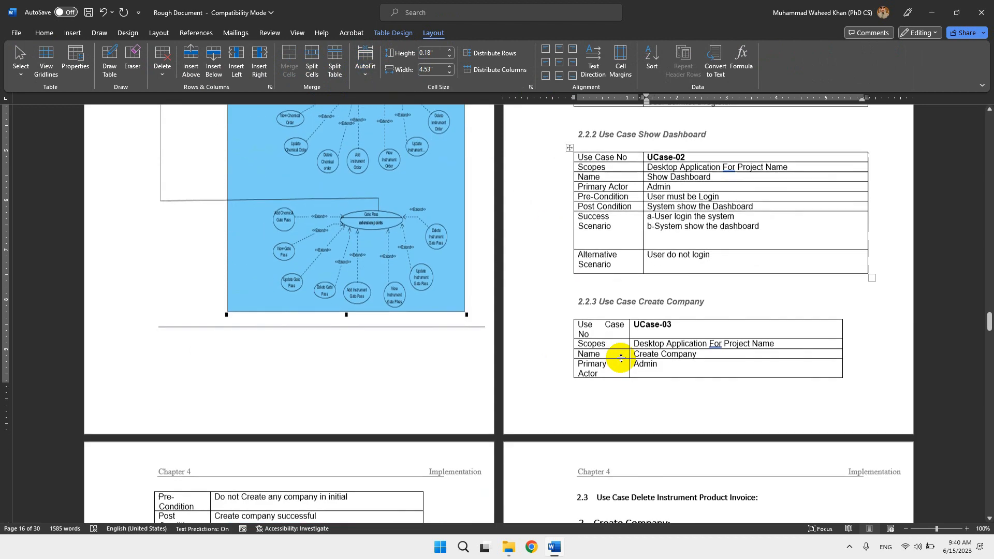
{"action": "left_click", "coordinate": [683, 357]}
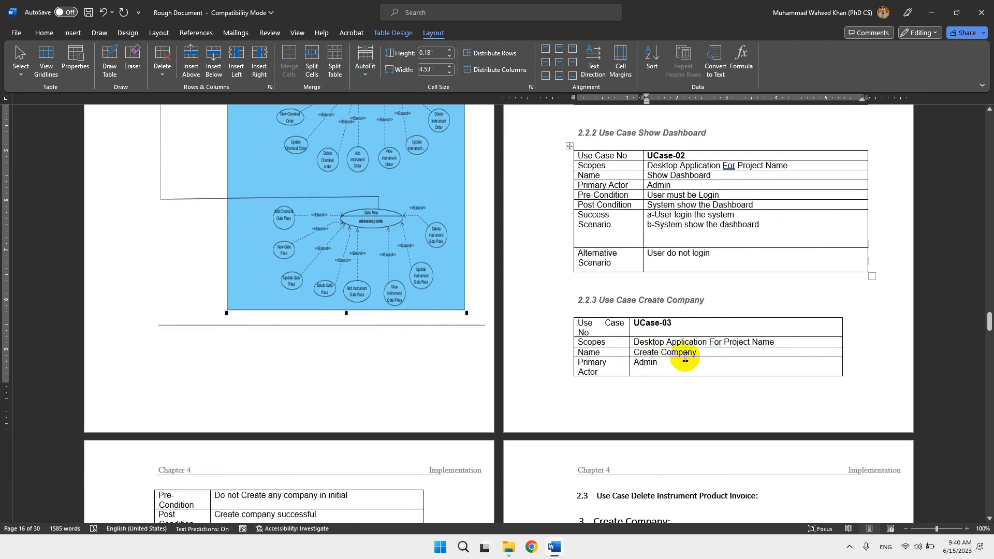
Examine the sequence diagrams and chapter pages after the use case tables, and return to the cover page.
{"action": "scroll", "coordinate": [684, 357], "scroll_direction": "down", "scroll_amount": 10}
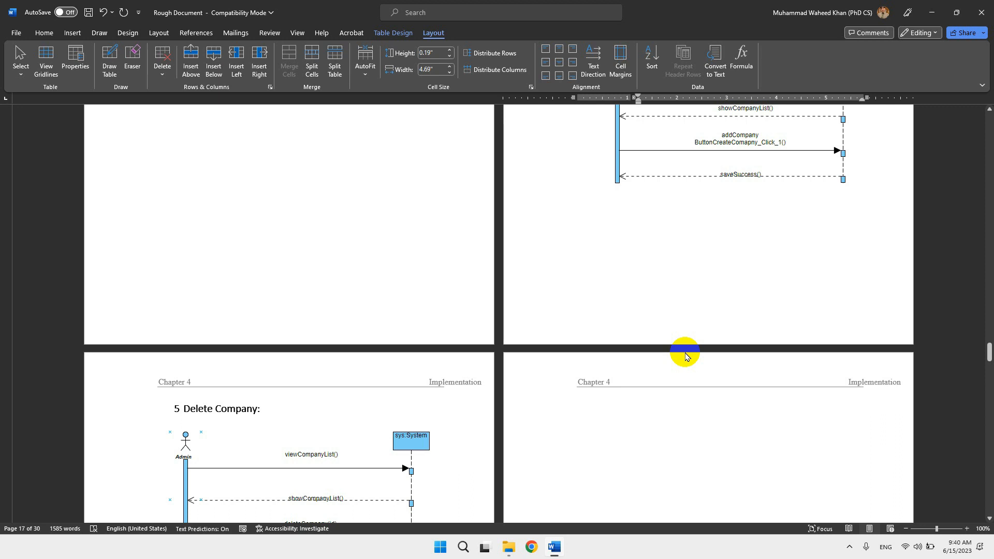
{"action": "scroll", "coordinate": [685, 356], "scroll_direction": "down", "scroll_amount": 2}
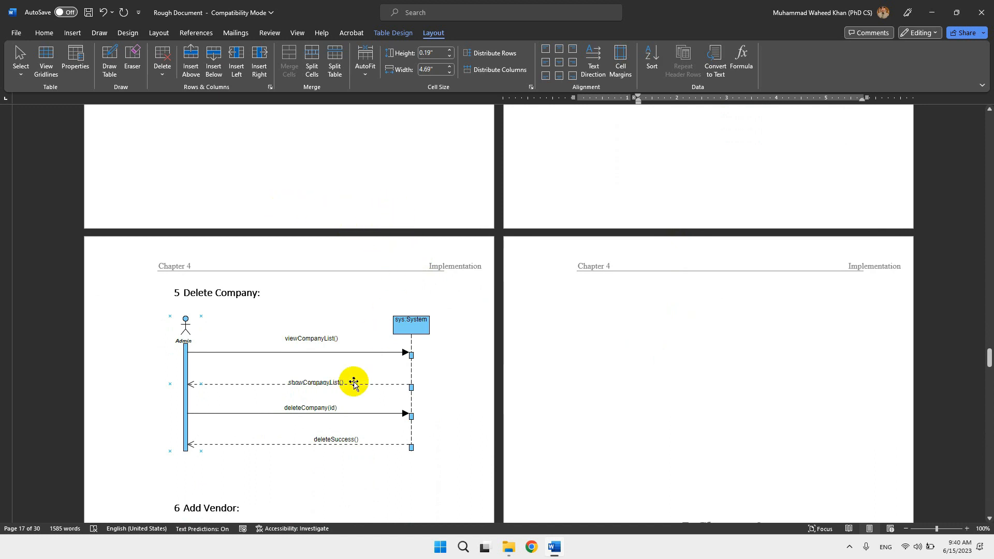
{"action": "scroll", "coordinate": [354, 383], "scroll_direction": "down", "scroll_amount": 3}
{"action": "scroll", "coordinate": [353, 383], "scroll_direction": "down", "scroll_amount": 6}
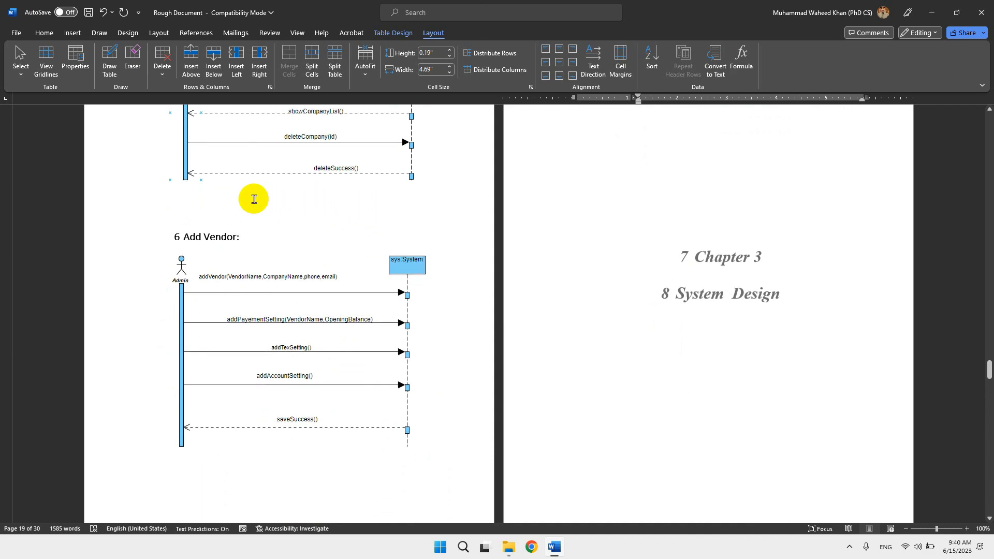
{"action": "scroll", "coordinate": [312, 210], "scroll_direction": "up", "scroll_amount": 20}
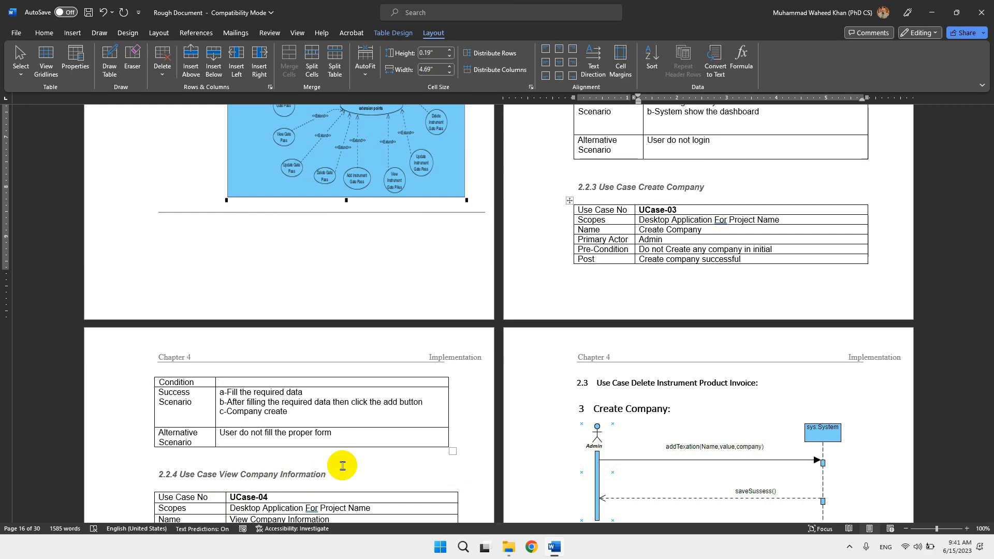
{"action": "scroll", "coordinate": [636, 316], "scroll_direction": "up", "scroll_amount": 20}
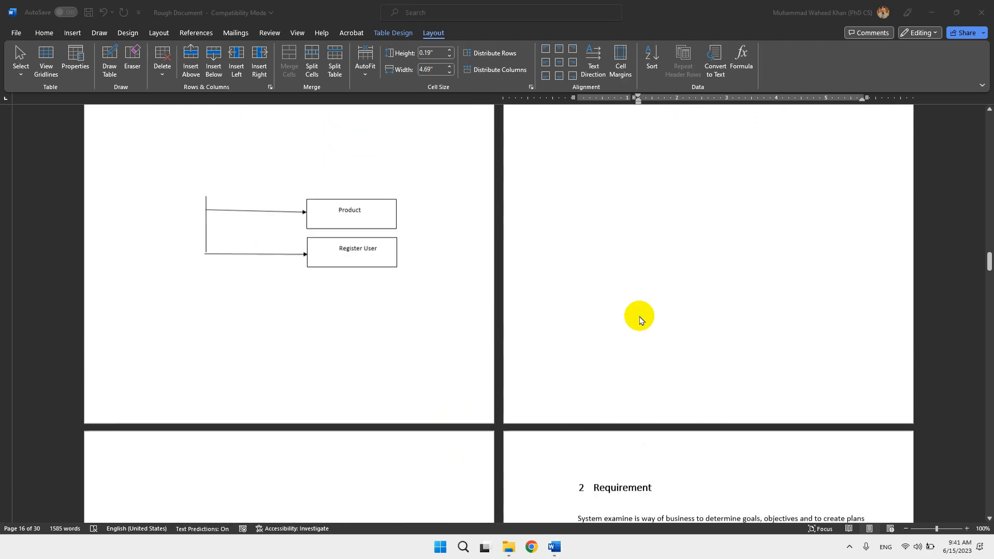
{"action": "scroll", "coordinate": [640, 319], "scroll_direction": "up", "scroll_amount": 20}
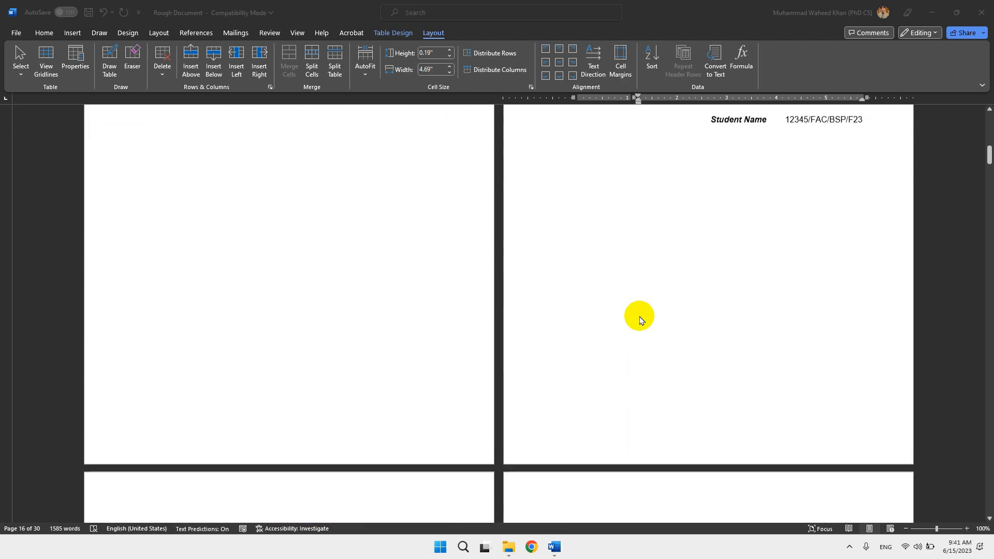
{"action": "scroll", "coordinate": [640, 319], "scroll_direction": "up", "scroll_amount": 8}
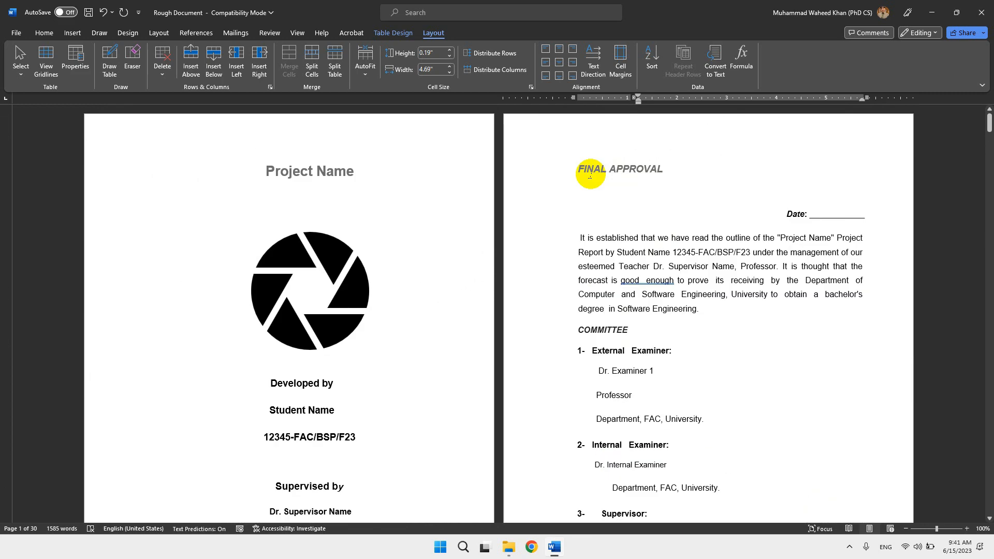
Compare the FINAL APPROVAL and Acknowledgement headings and the other front-matter titles with the entries in the table of contents.
{"action": "left_click_drag", "start_coordinate": [578, 169], "coordinate": [667, 171]}
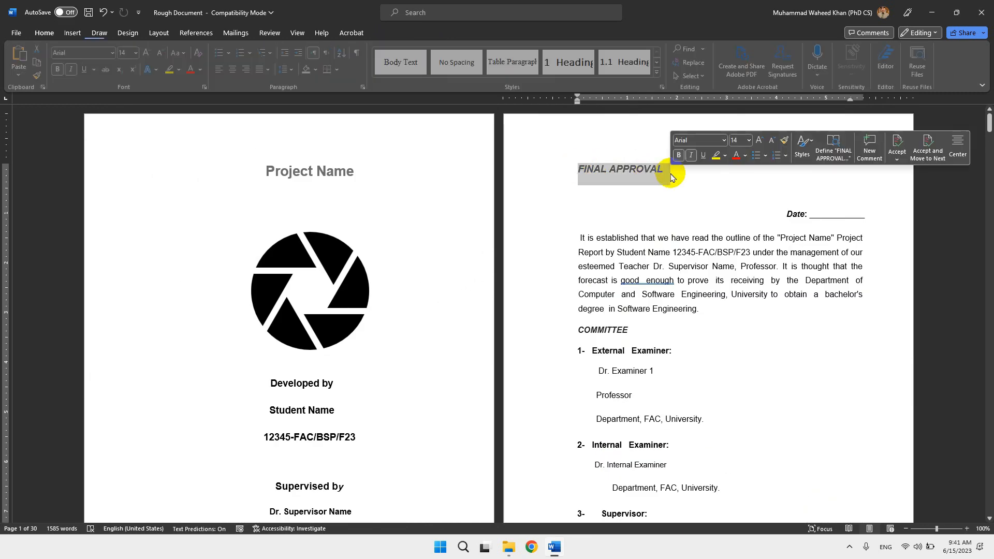
{"action": "scroll", "coordinate": [560, 323], "scroll_direction": "down", "scroll_amount": 15}
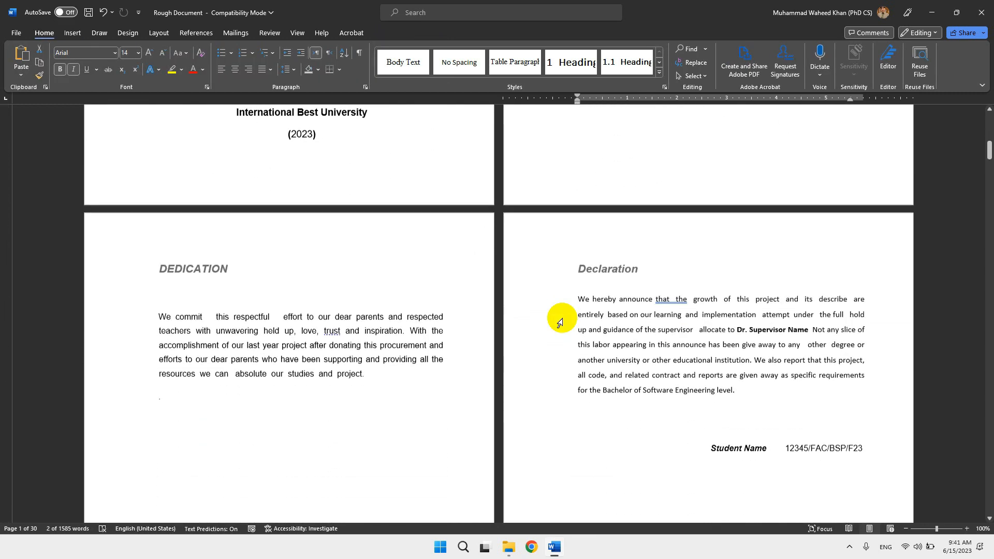
{"action": "scroll", "coordinate": [560, 322], "scroll_direction": "down", "scroll_amount": 15}
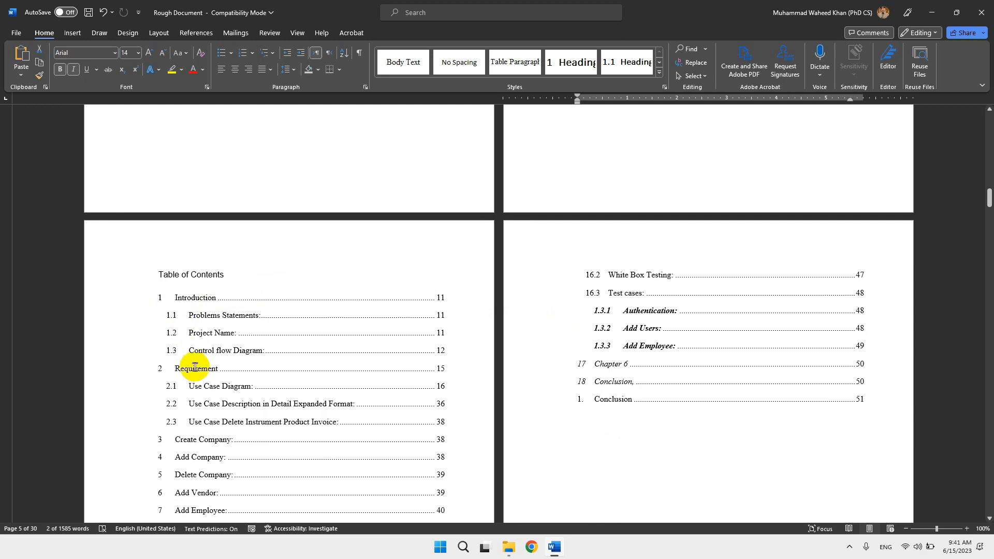
{"action": "scroll", "coordinate": [315, 319], "scroll_direction": "up", "scroll_amount": 4}
{"action": "scroll", "coordinate": [314, 319], "scroll_direction": "up", "scroll_amount": 6}
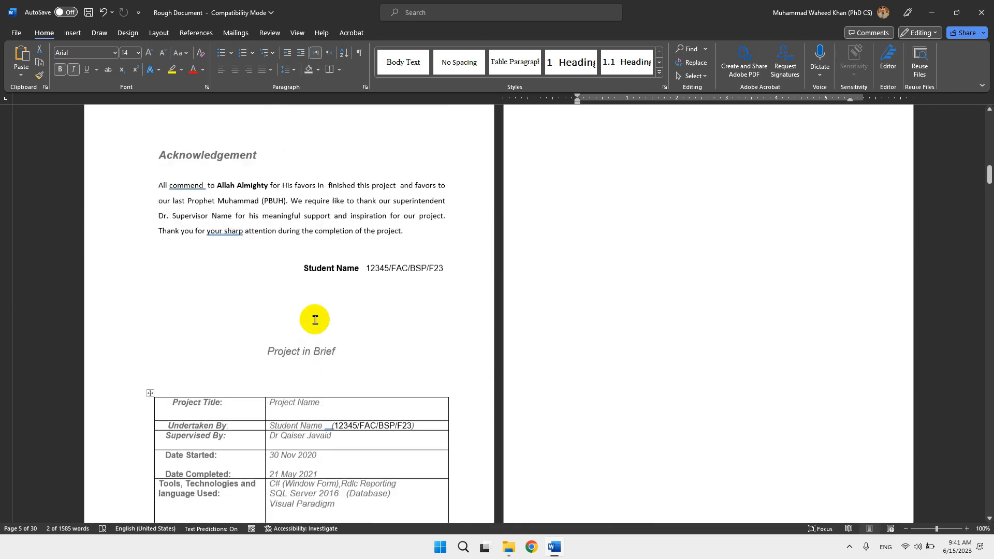
{"action": "left_click", "coordinate": [211, 220]}
{"action": "scroll", "coordinate": [211, 220], "scroll_direction": "up", "scroll_amount": 1}
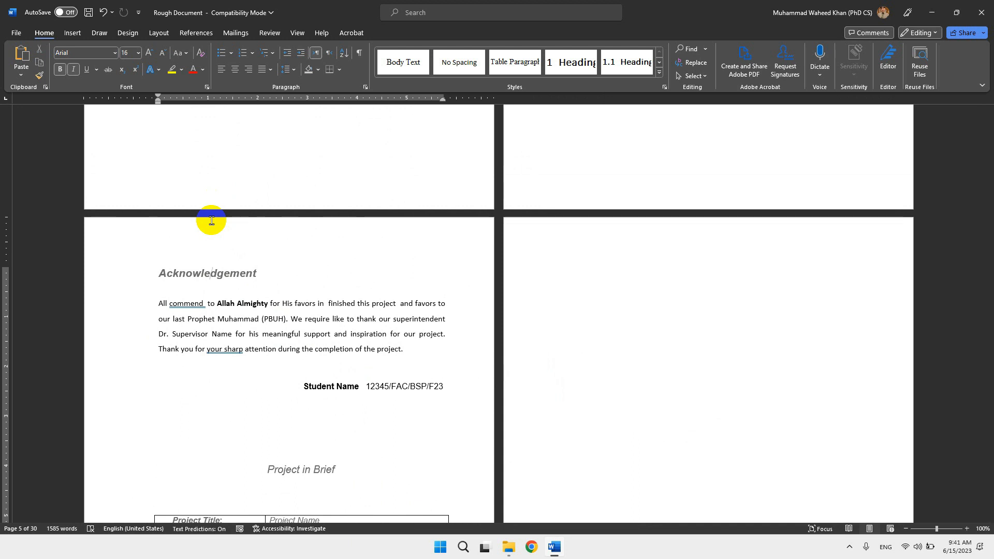
{"action": "scroll", "coordinate": [211, 220], "scroll_direction": "down", "scroll_amount": 6}
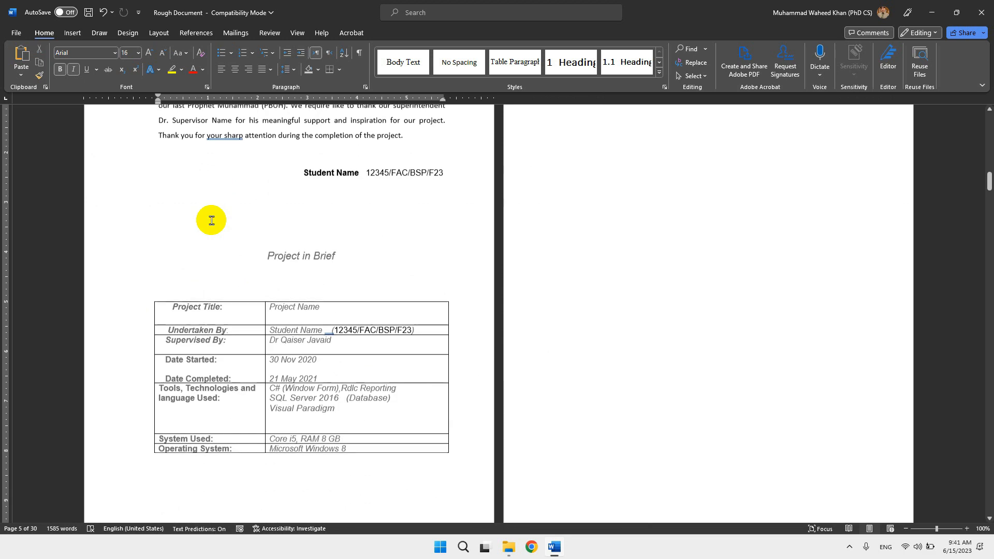
{"action": "scroll", "coordinate": [211, 220], "scroll_direction": "down", "scroll_amount": 5}
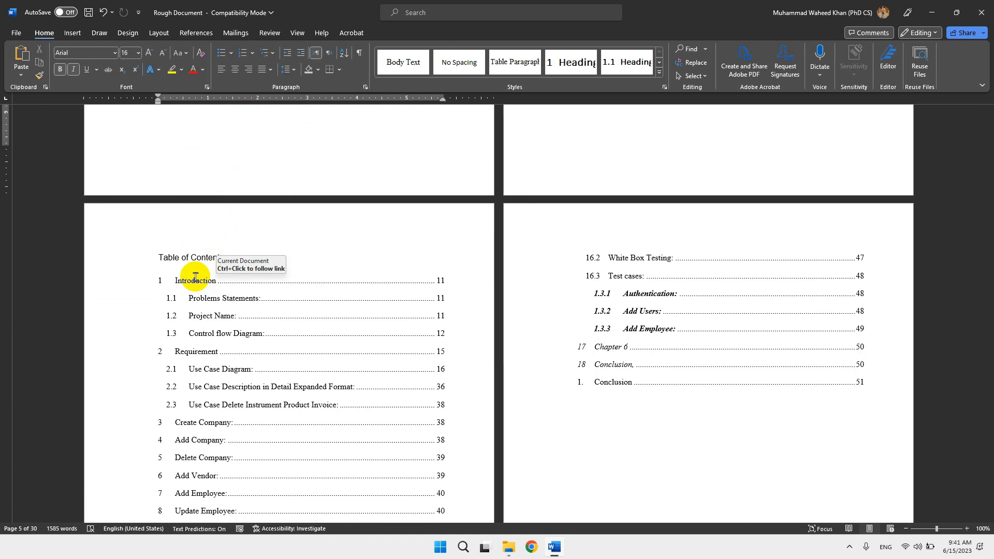
{"action": "scroll", "coordinate": [195, 278], "scroll_direction": "up", "scroll_amount": 15}
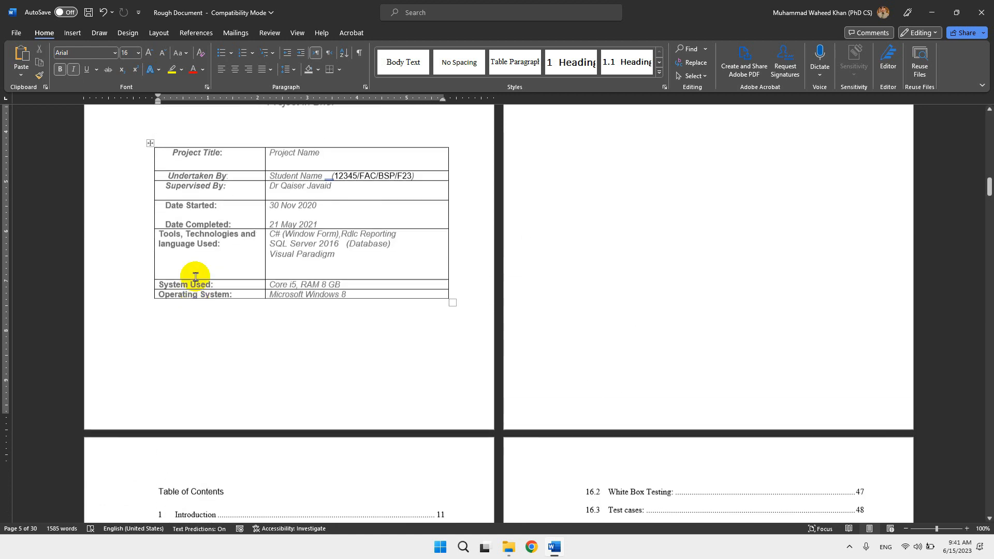
Apply the Strong style to the Acknowledgement heading.
{"action": "left_click", "coordinate": [660, 72]}
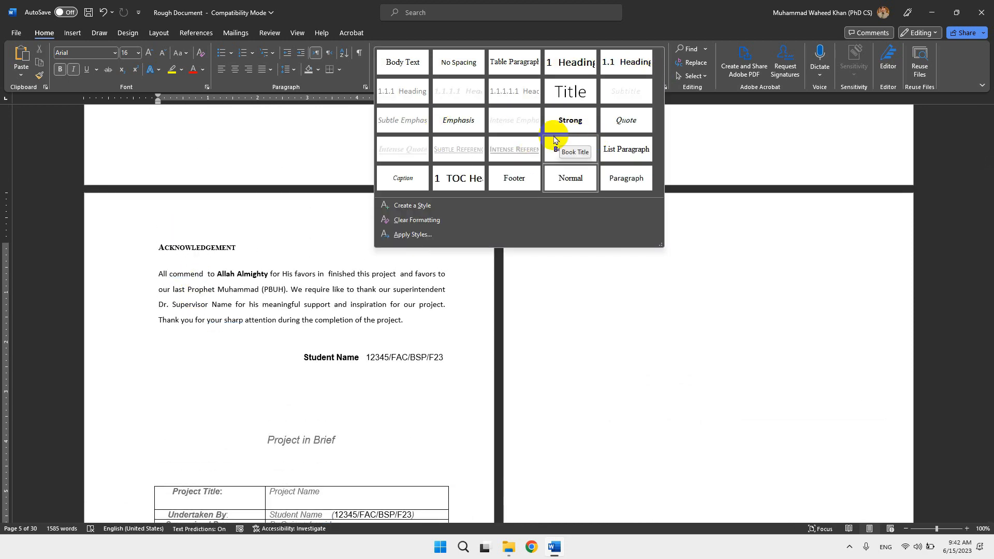
{"action": "left_click", "coordinate": [220, 256]}
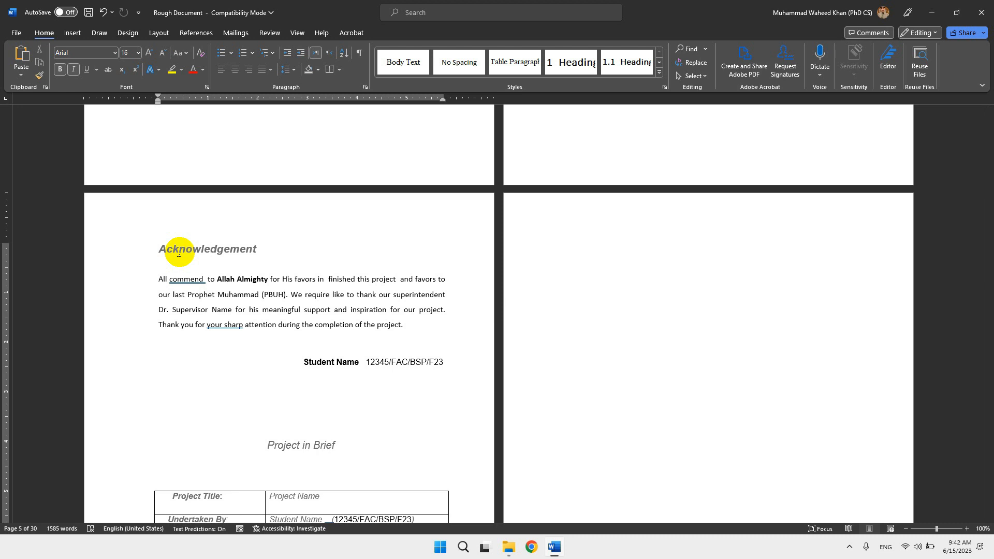
{"action": "left_click", "coordinate": [658, 78]}
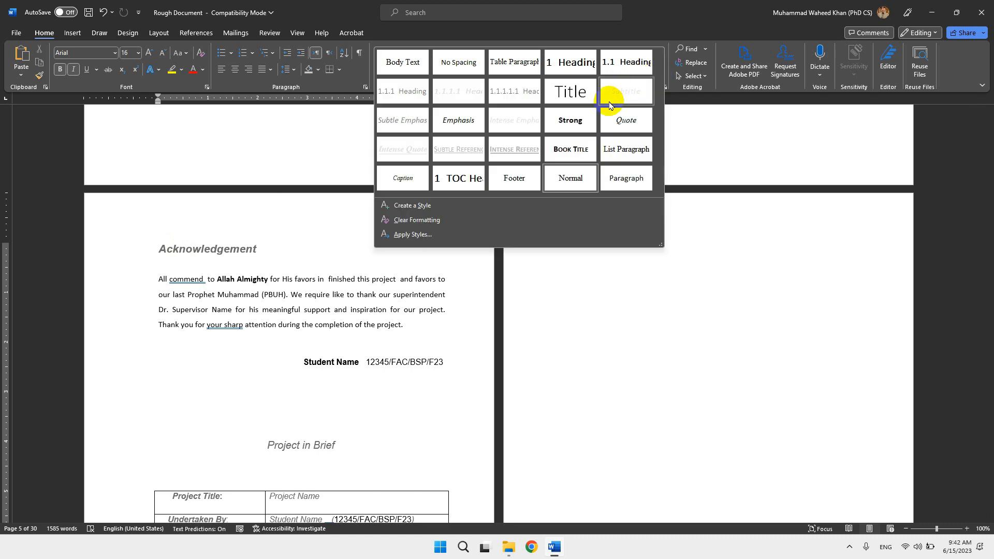
{"action": "left_click", "coordinate": [569, 124]}
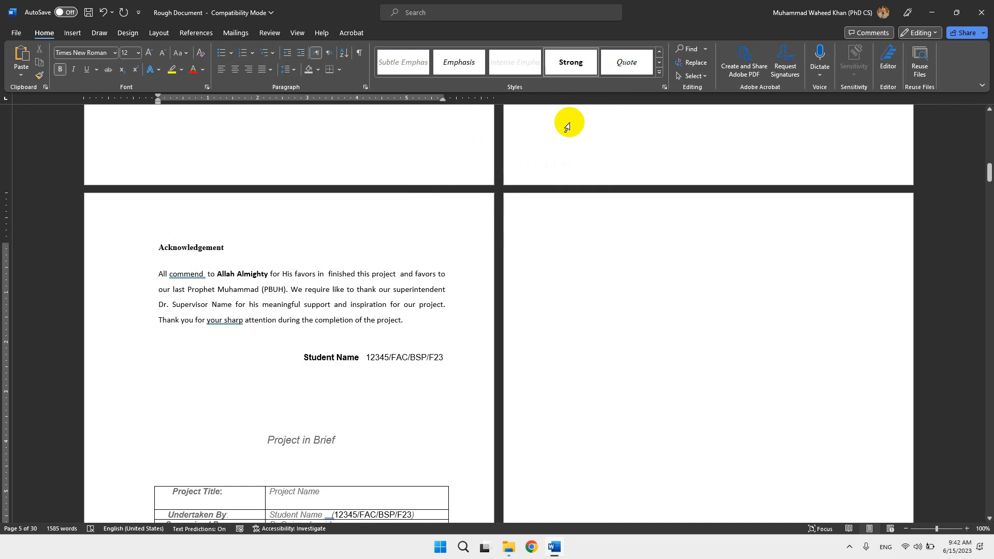
Start a new style from the Acknowledgement heading's formatting and name it Preliminary Heading.
{"action": "left_click", "coordinate": [659, 72]}
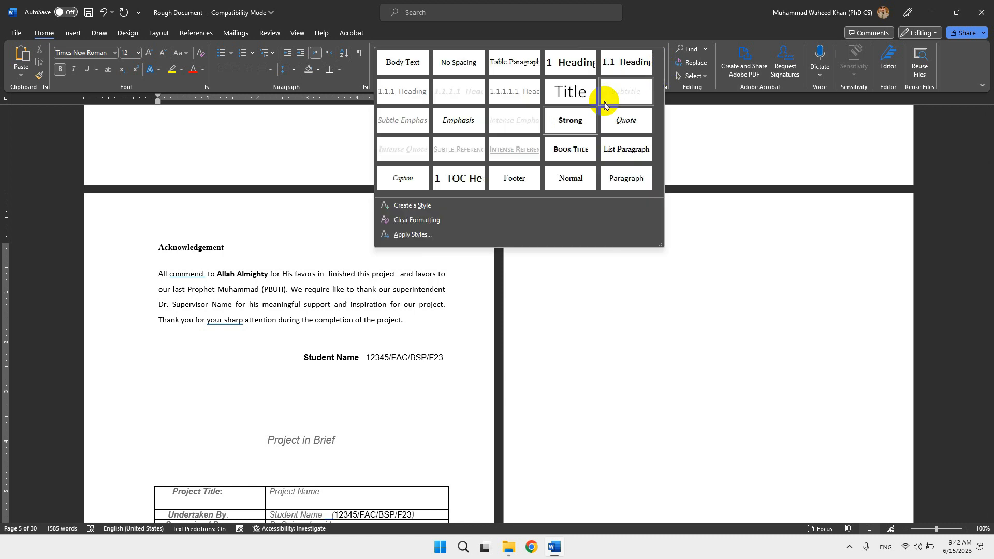
{"action": "left_click", "coordinate": [440, 206]}
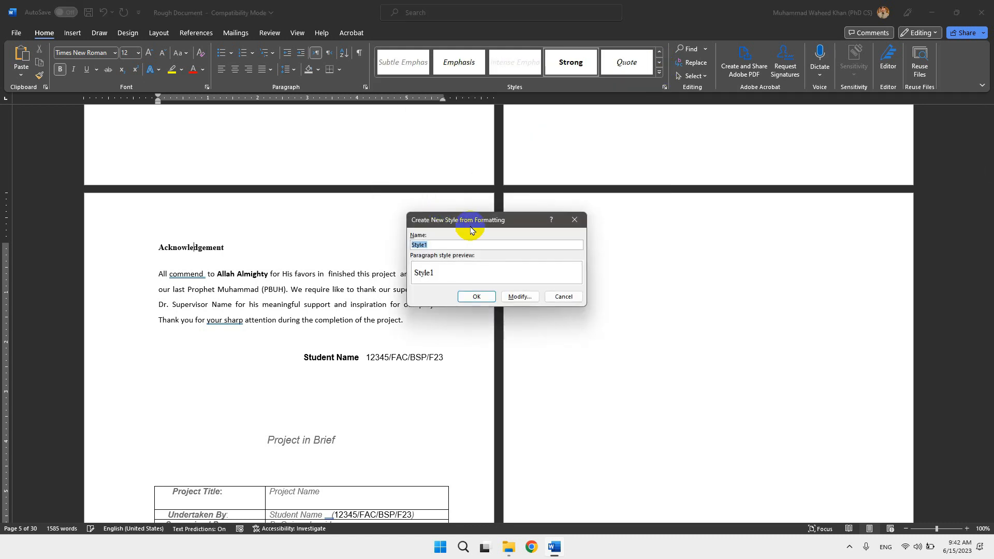
{"action": "type", "text": "Preliminary Heading"}
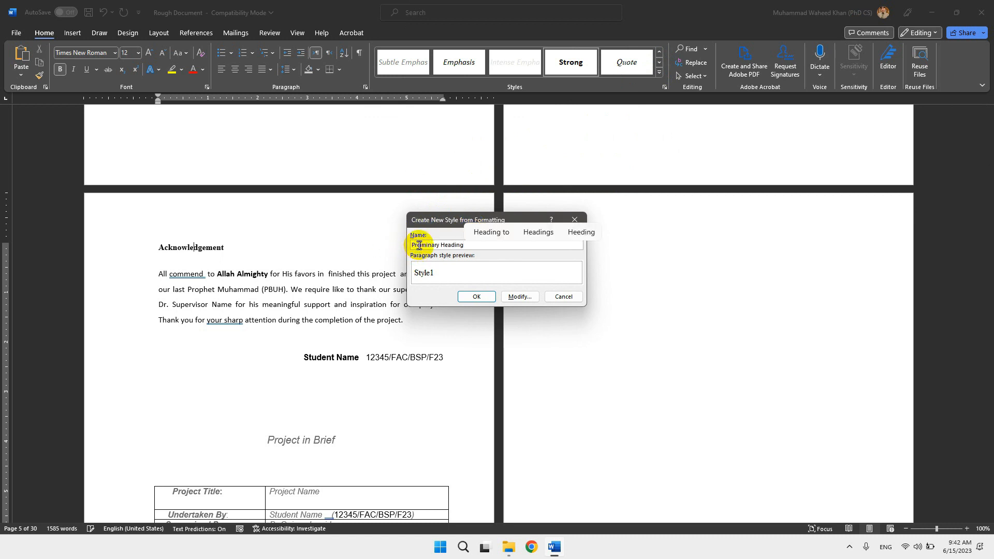
{"action": "type", "text": "l"}
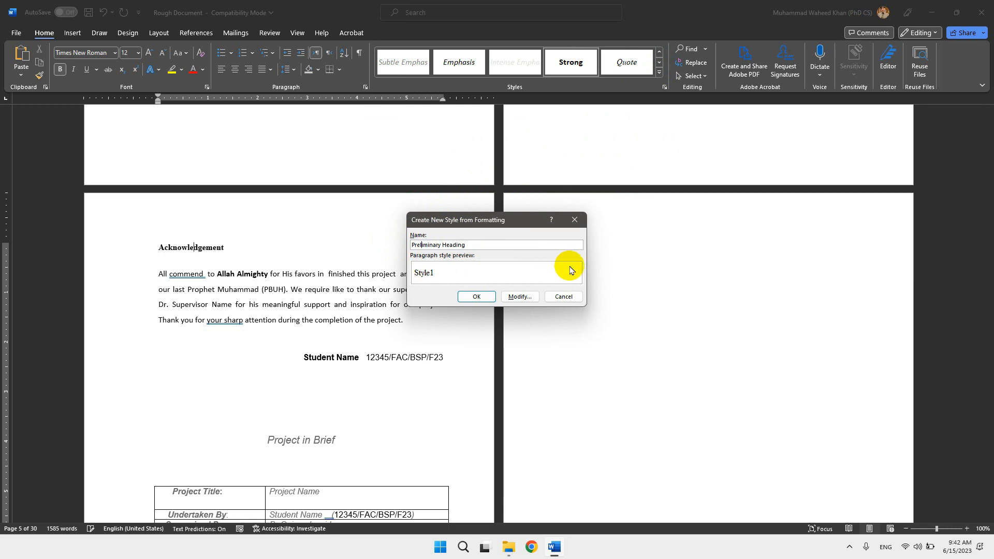
Set the Preliminary Heading style's font to bold 14 pt Calibri Light (Headings).
{"action": "left_click", "coordinate": [519, 297]}
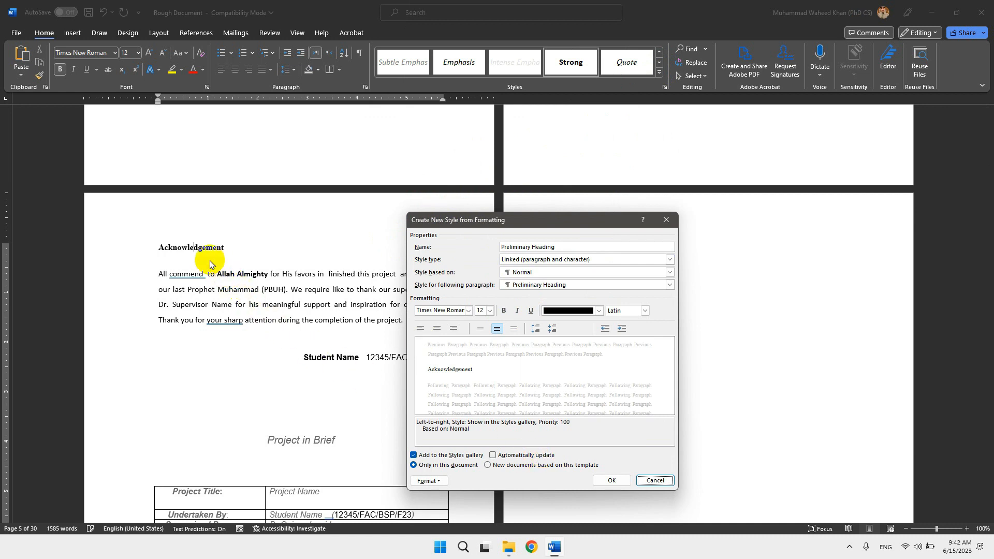
{"action": "left_click", "coordinate": [504, 311]}
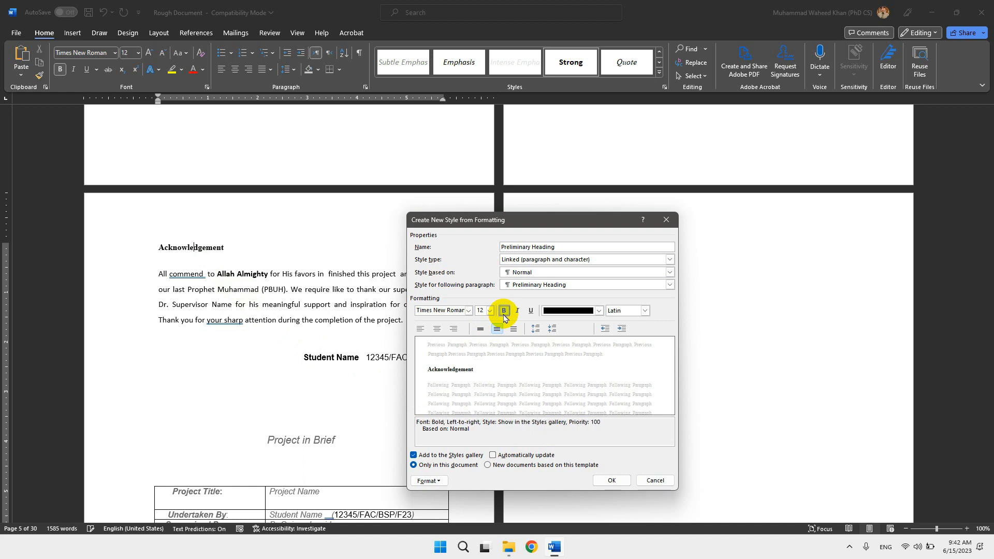
{"action": "left_click", "coordinate": [490, 311]}
{"action": "left_click", "coordinate": [477, 358]}
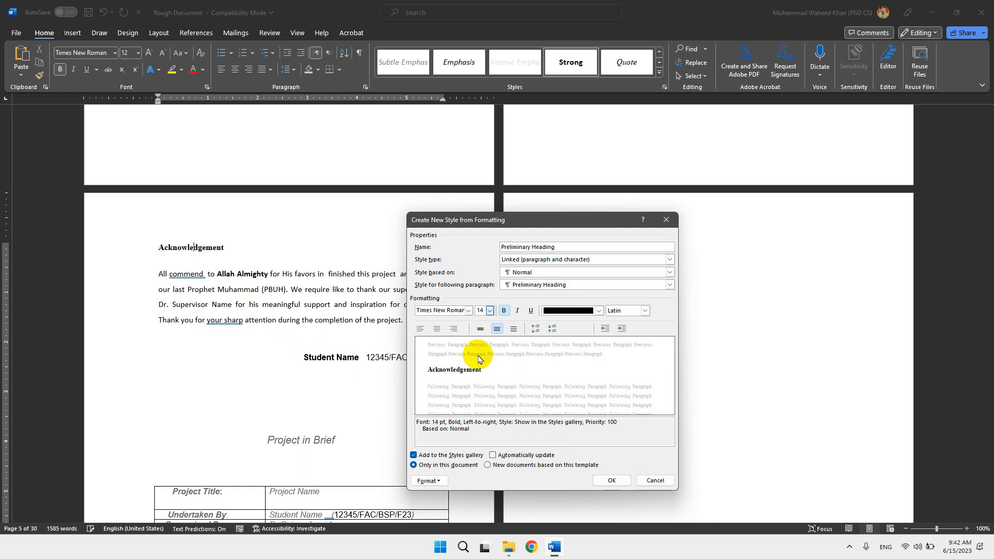
{"action": "left_click", "coordinate": [450, 310]}
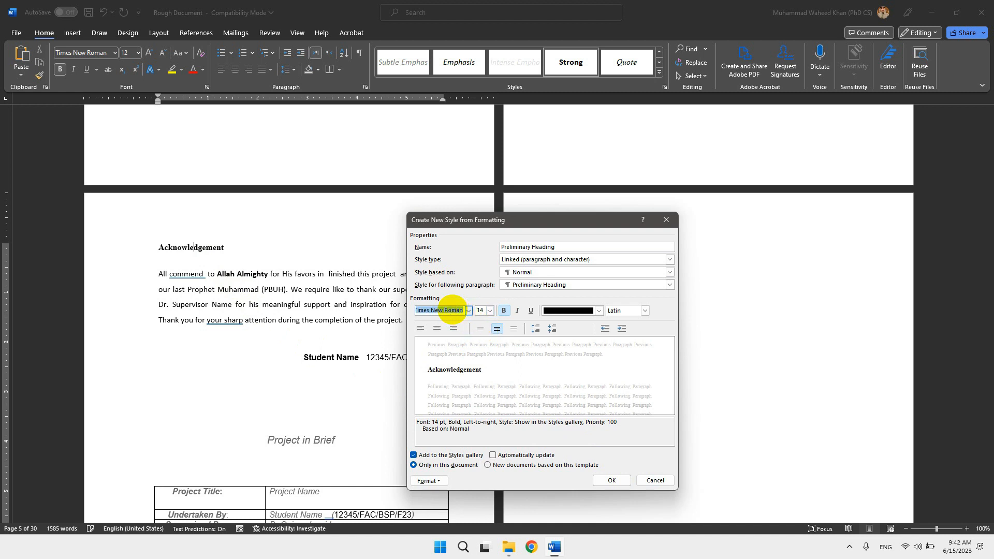
{"action": "type", "text": "ca"}
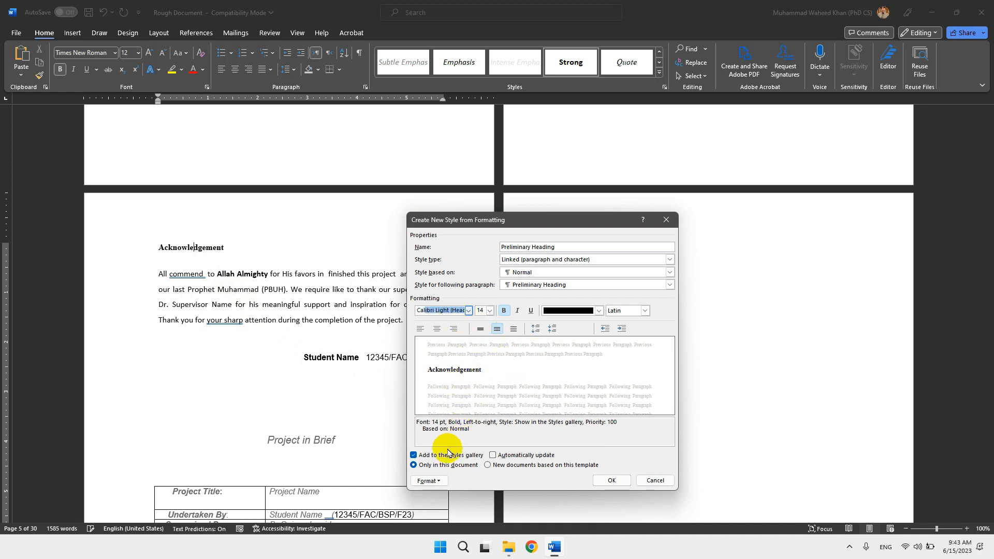
Give the Preliminary Heading style no special indentation and 15 pt spacing after the paragraph, and save the new style.
{"action": "left_click", "coordinate": [439, 481]}
{"action": "left_click", "coordinate": [444, 385]}
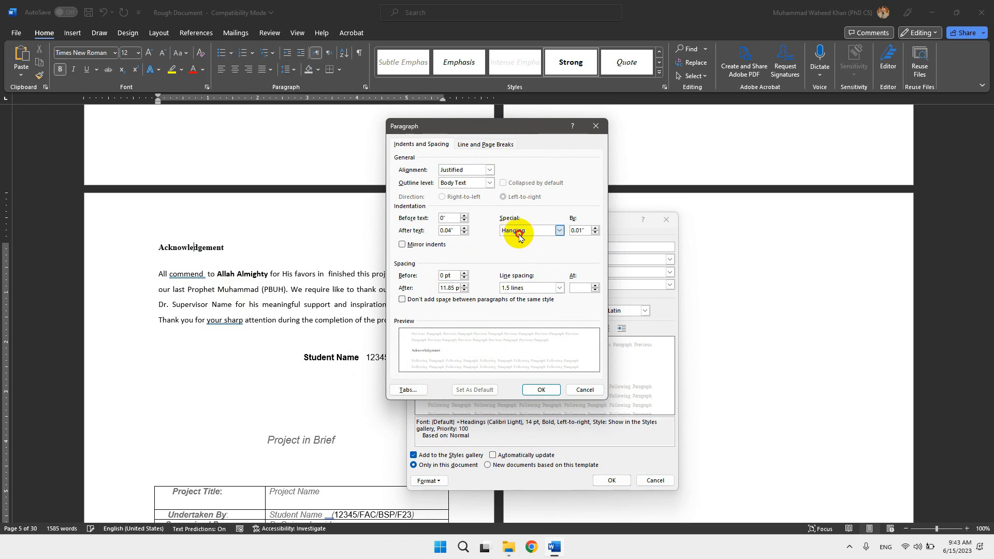
{"action": "left_click", "coordinate": [519, 236]}
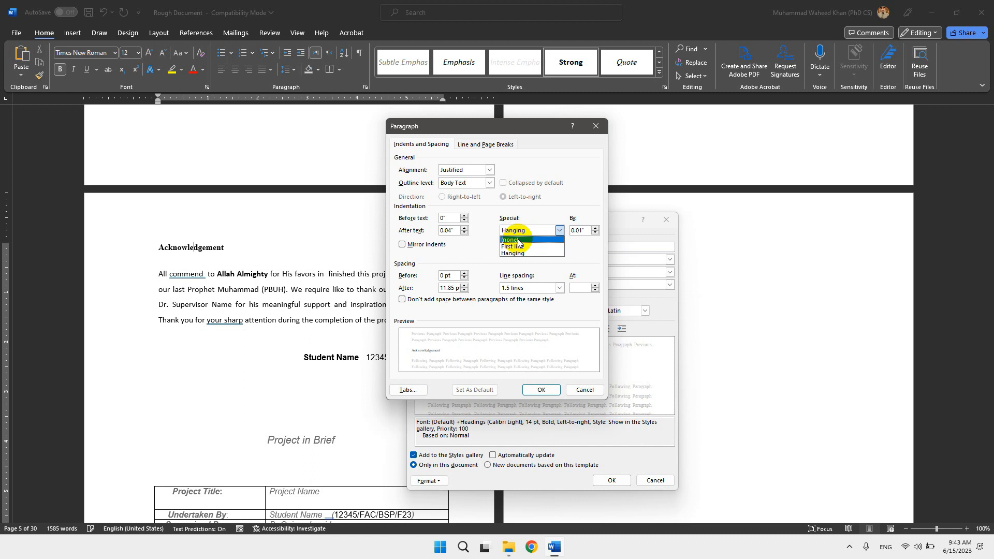
{"action": "left_click", "coordinate": [519, 239]}
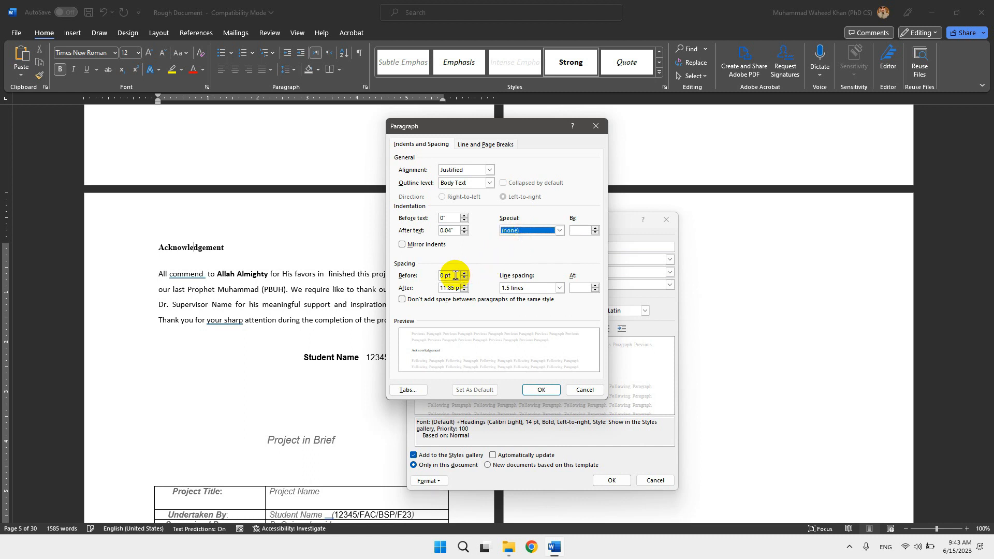
{"action": "left_click_drag", "start_coordinate": [454, 275], "coordinate": [433, 279]}
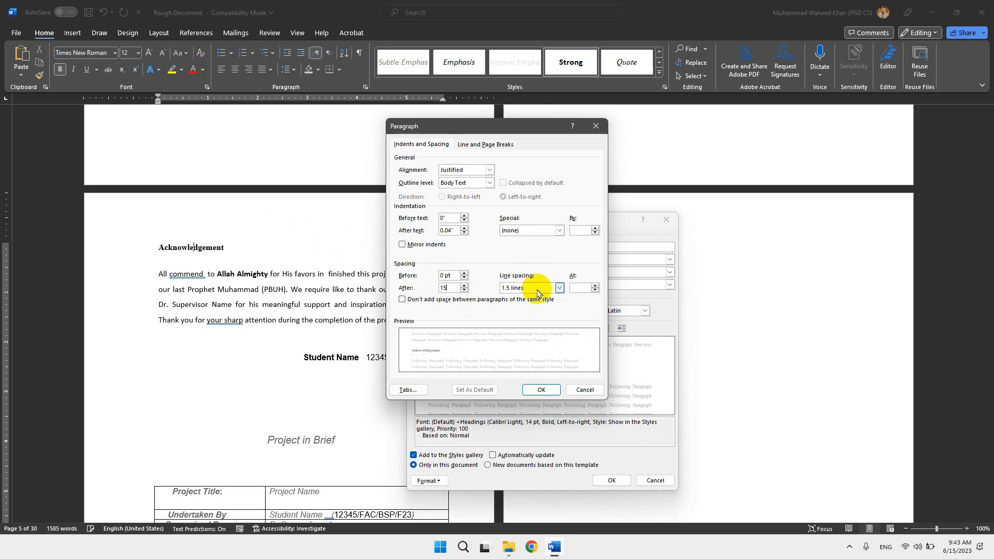
{"action": "left_click", "coordinate": [539, 389]}
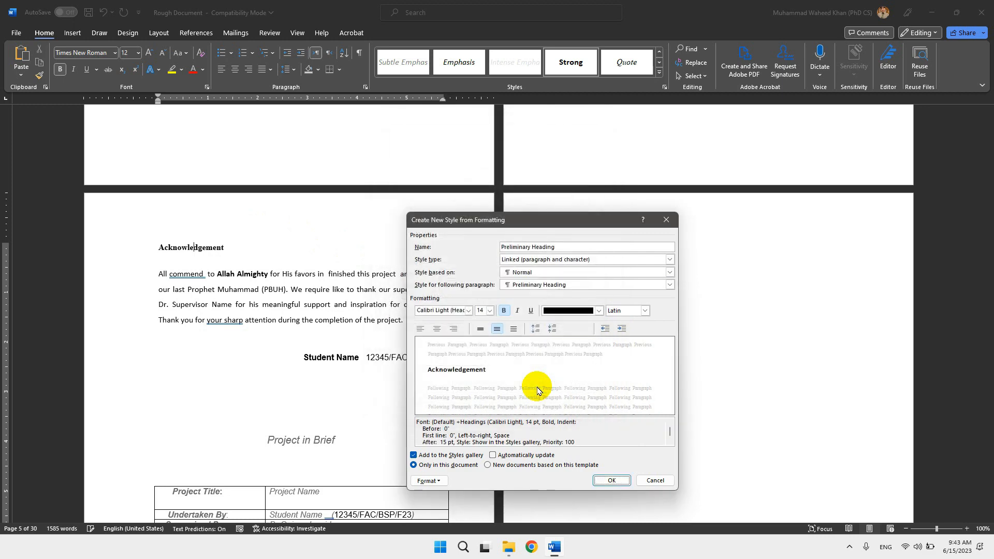
{"action": "left_click", "coordinate": [600, 479]}
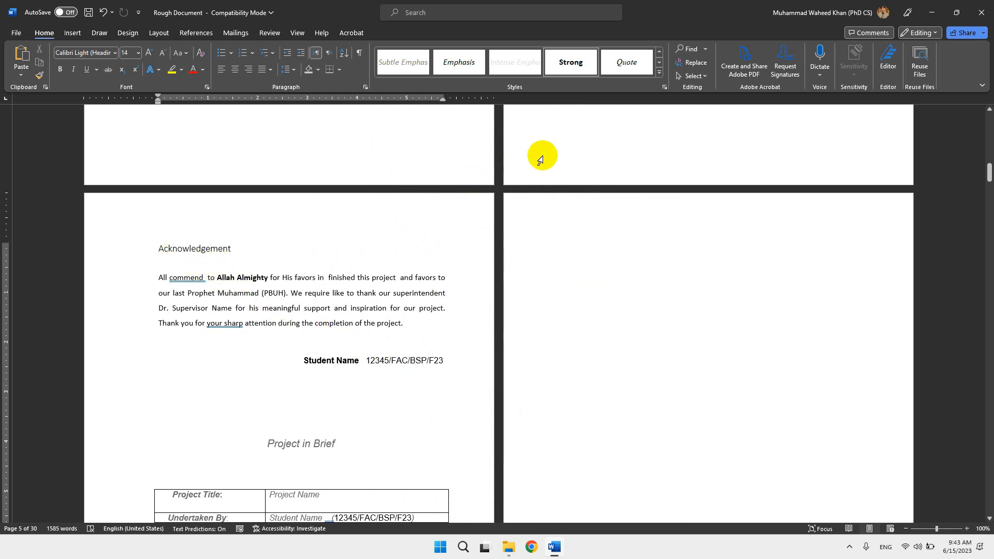
Modify the Preliminary Heading style to be centered and not bold.
{"action": "left_click", "coordinate": [659, 78]}
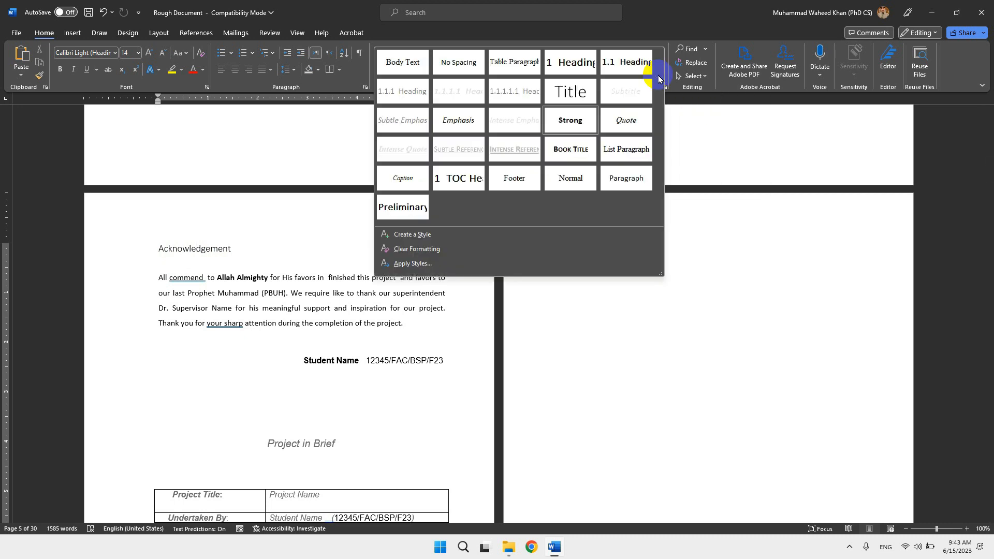
{"action": "right_click", "coordinate": [413, 217]}
{"action": "left_click", "coordinate": [420, 226]}
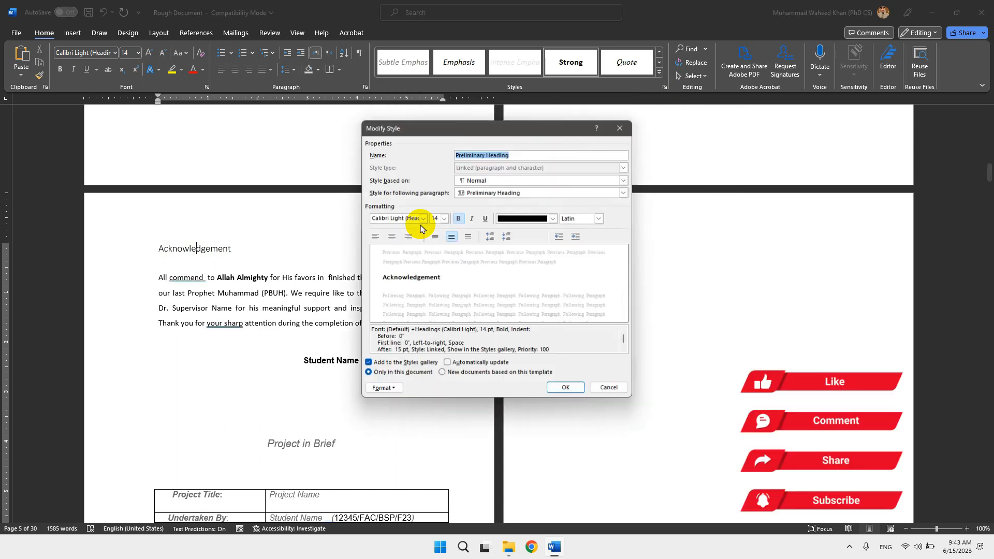
{"action": "left_click", "coordinate": [393, 240]}
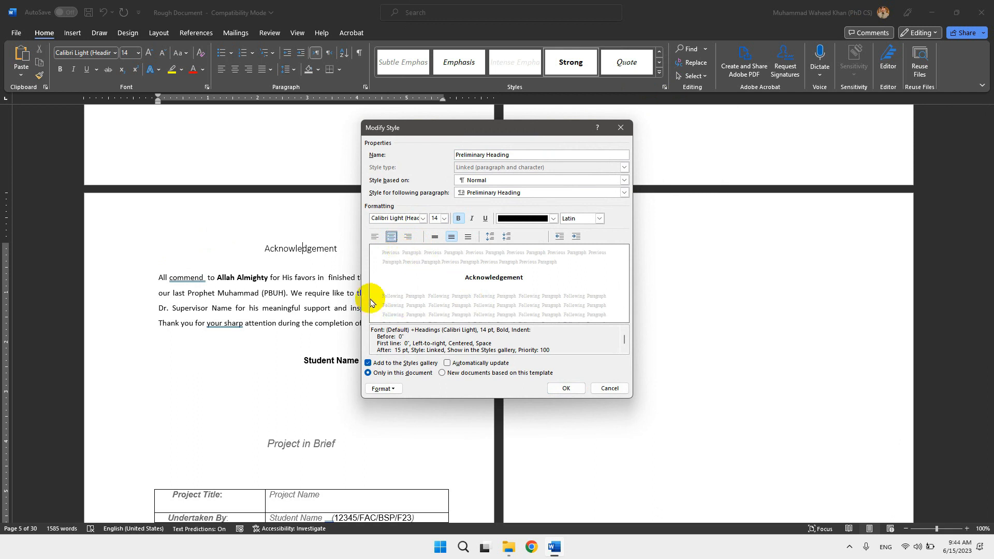
{"action": "left_click", "coordinate": [455, 220]}
{"action": "left_click", "coordinate": [455, 220]}
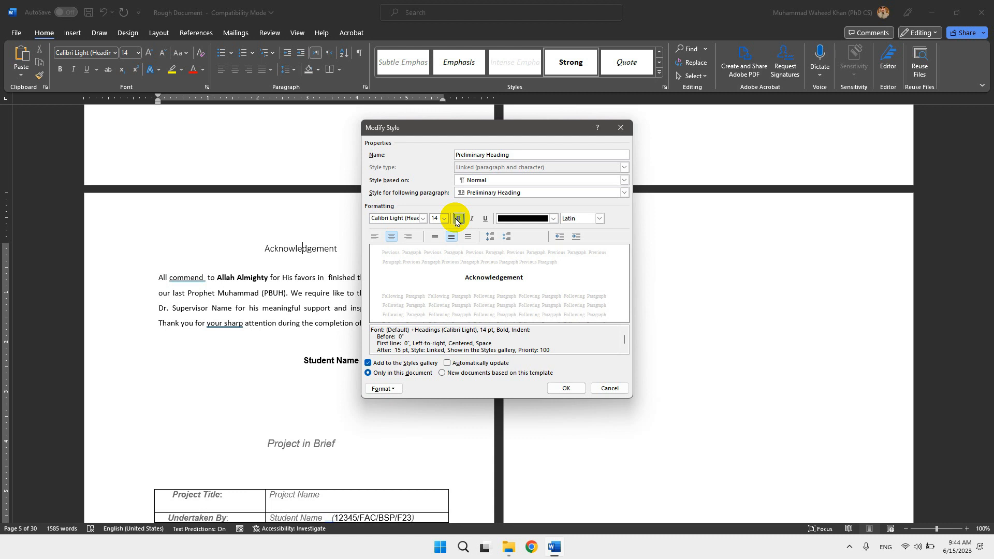
{"action": "left_click", "coordinate": [457, 219]}
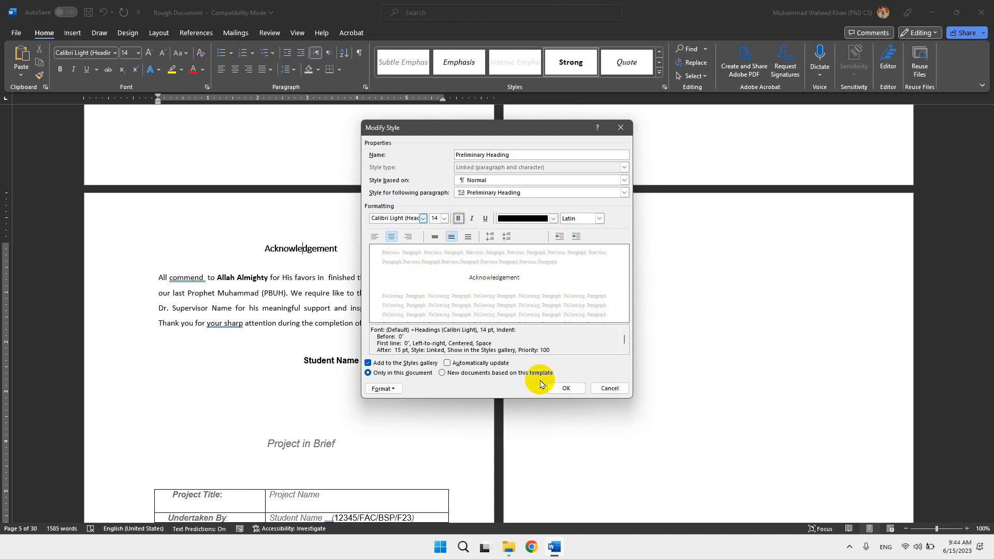
{"action": "left_click", "coordinate": [563, 389]}
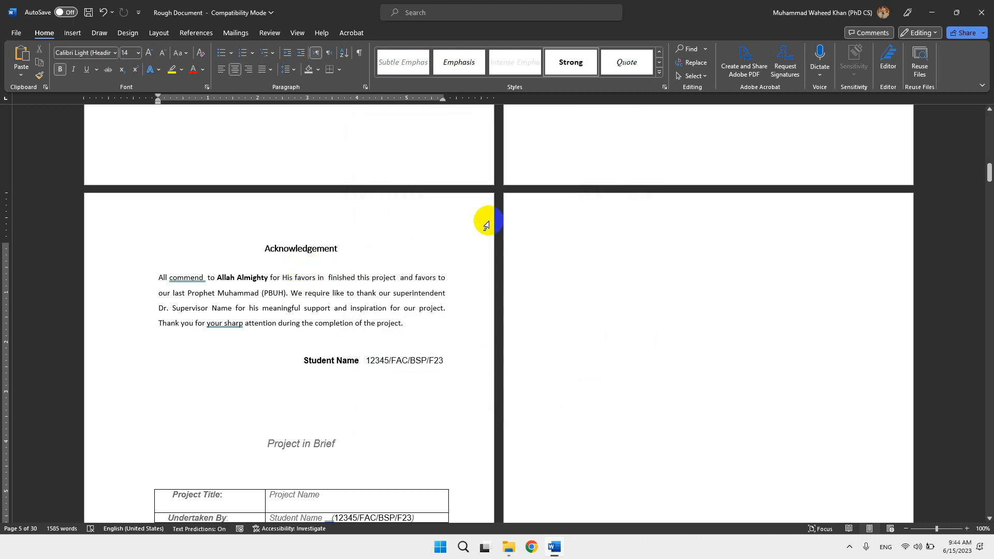
Set the Preliminary Heading style's font size to 16 pt.
{"action": "left_click", "coordinate": [659, 74]}
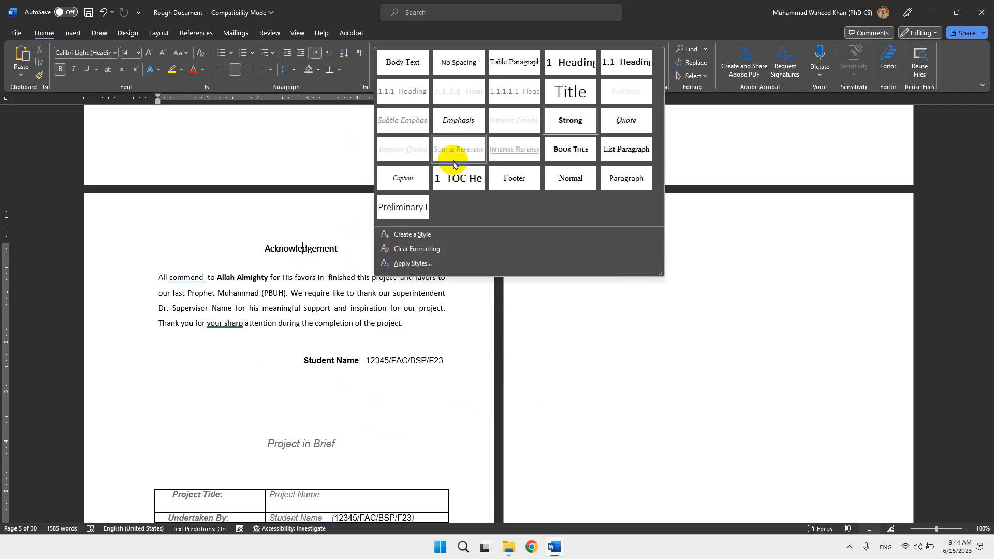
{"action": "right_click", "coordinate": [401, 210]}
{"action": "left_click", "coordinate": [410, 224]}
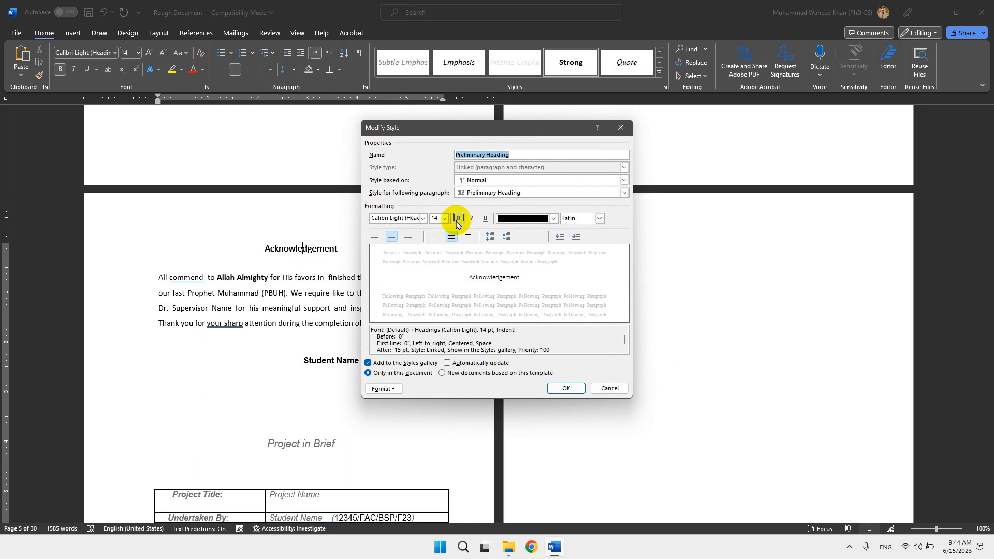
{"action": "left_click", "coordinate": [443, 218]}
{"action": "left_click", "coordinate": [432, 268]}
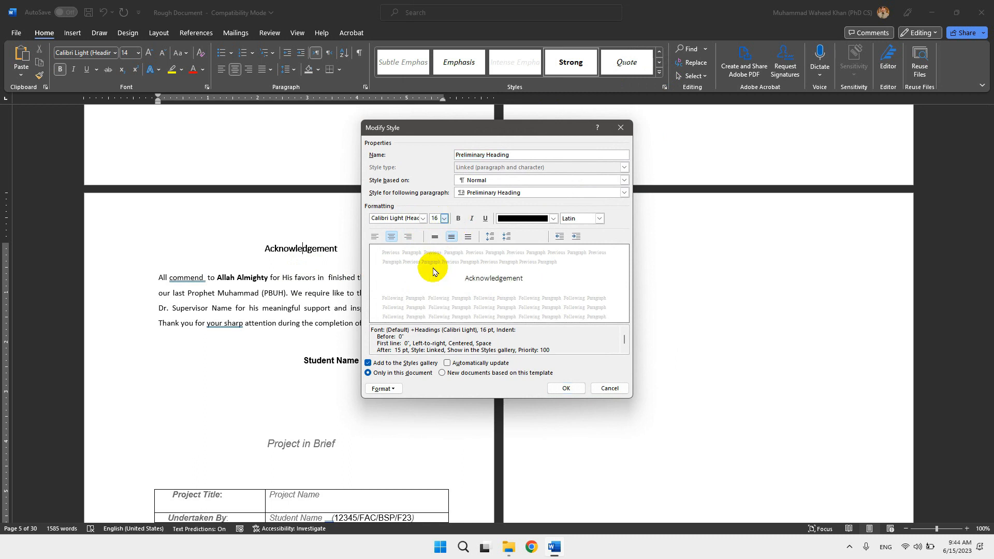
{"action": "left_click", "coordinate": [570, 394]}
Apply the Preliminary Heading style to the Declaration and DEDICATION headings.
{"action": "scroll", "coordinate": [435, 360], "scroll_direction": "up", "scroll_amount": 4}
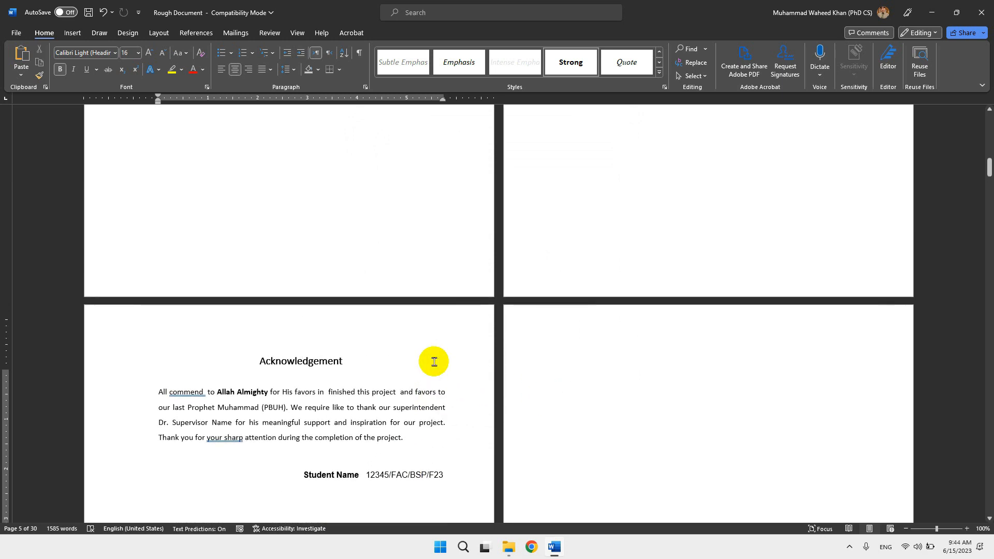
{"action": "scroll", "coordinate": [434, 362], "scroll_direction": "up", "scroll_amount": 9}
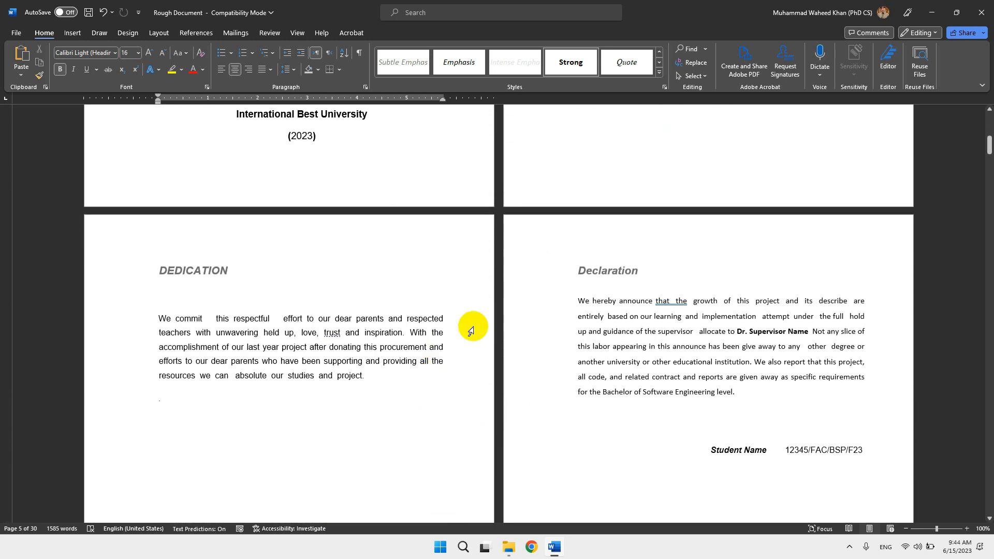
{"action": "left_click", "coordinate": [592, 270]}
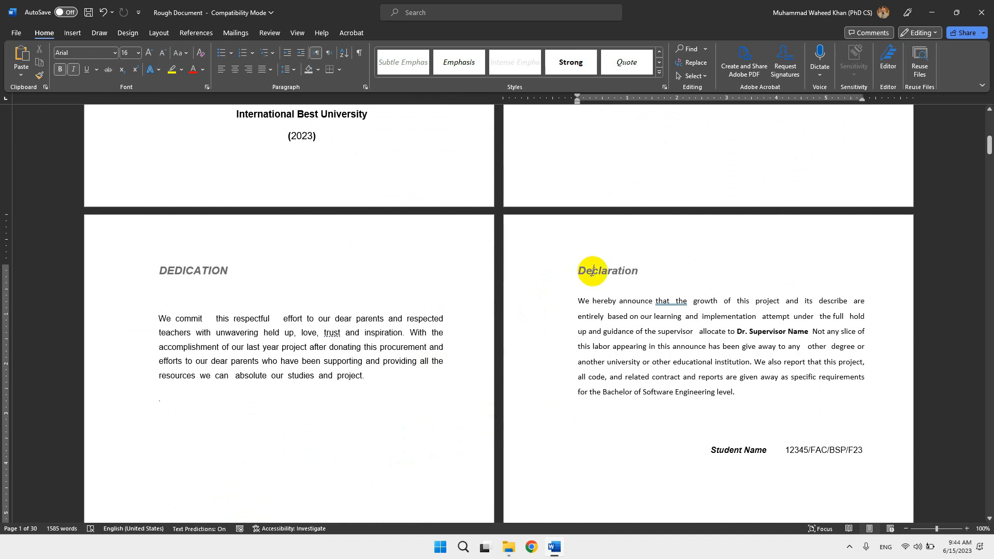
{"action": "left_click", "coordinate": [660, 65]}
{"action": "left_click", "coordinate": [660, 65]}
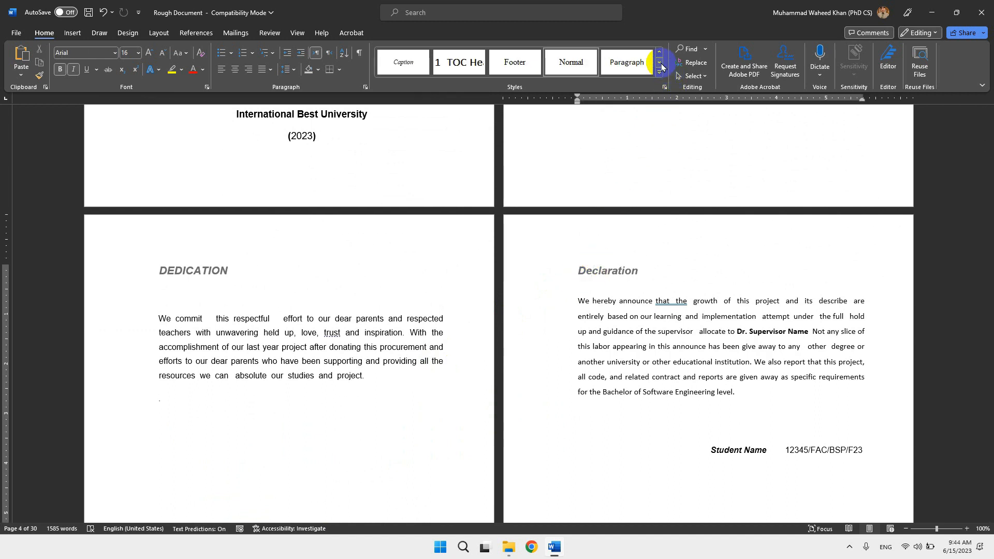
{"action": "left_click", "coordinate": [660, 65]}
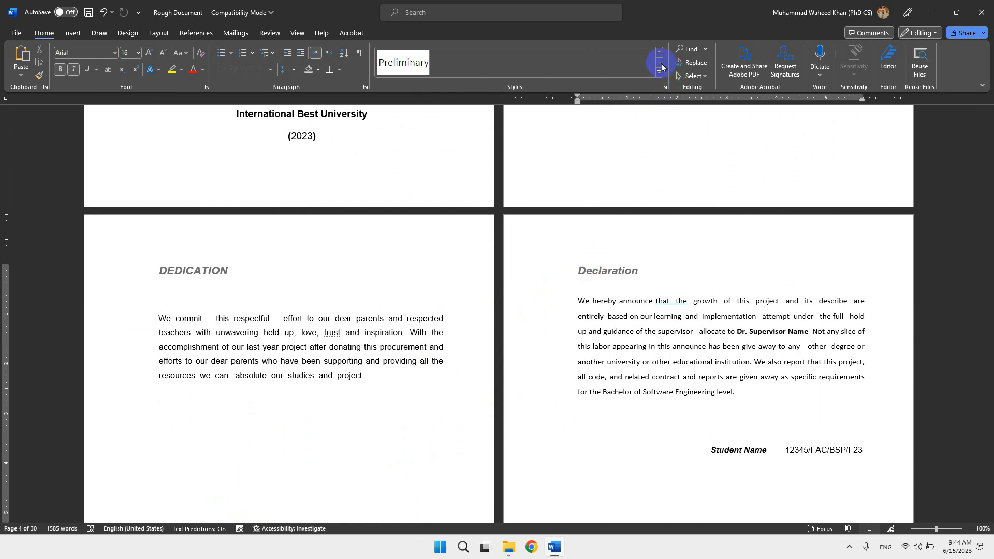
{"action": "left_click", "coordinate": [409, 62]}
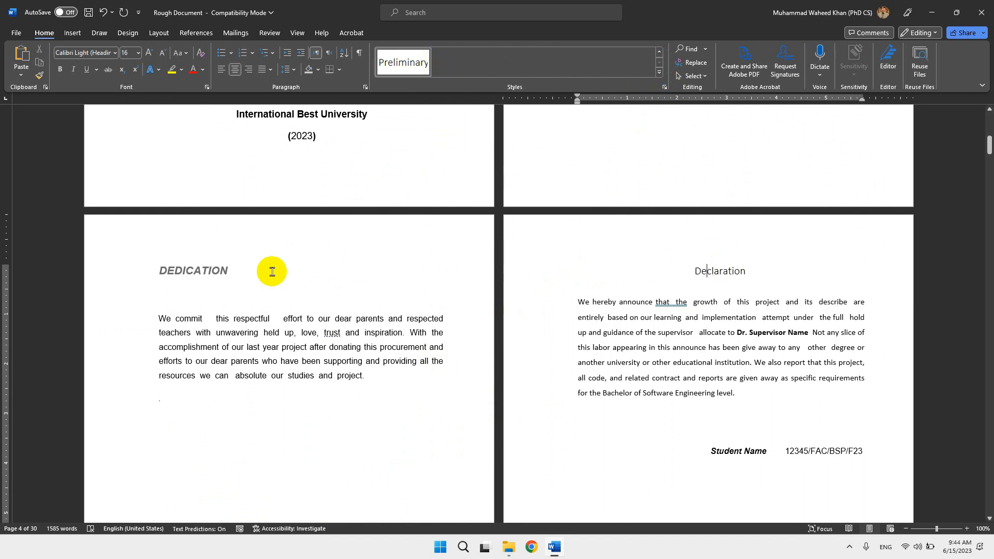
{"action": "left_click", "coordinate": [201, 278]}
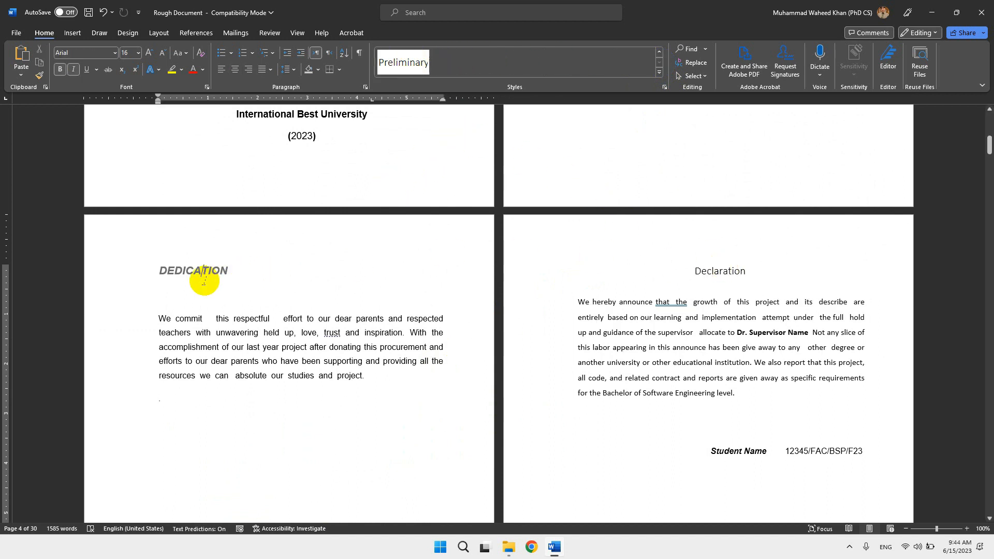
{"action": "left_click", "coordinate": [397, 51]}
{"action": "scroll", "coordinate": [579, 297], "scroll_direction": "up", "scroll_amount": 9}
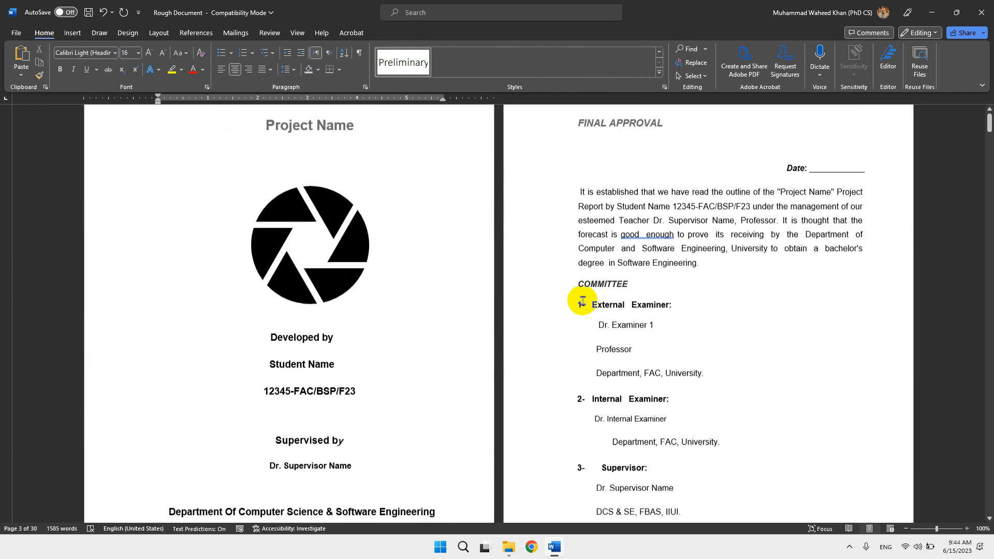
Apply the Preliminary Heading style to the FINAL APPROVAL heading.
{"action": "scroll", "coordinate": [582, 301], "scroll_direction": "up", "scroll_amount": 2}
{"action": "left_click", "coordinate": [625, 170]}
{"action": "left_click", "coordinate": [406, 62]}
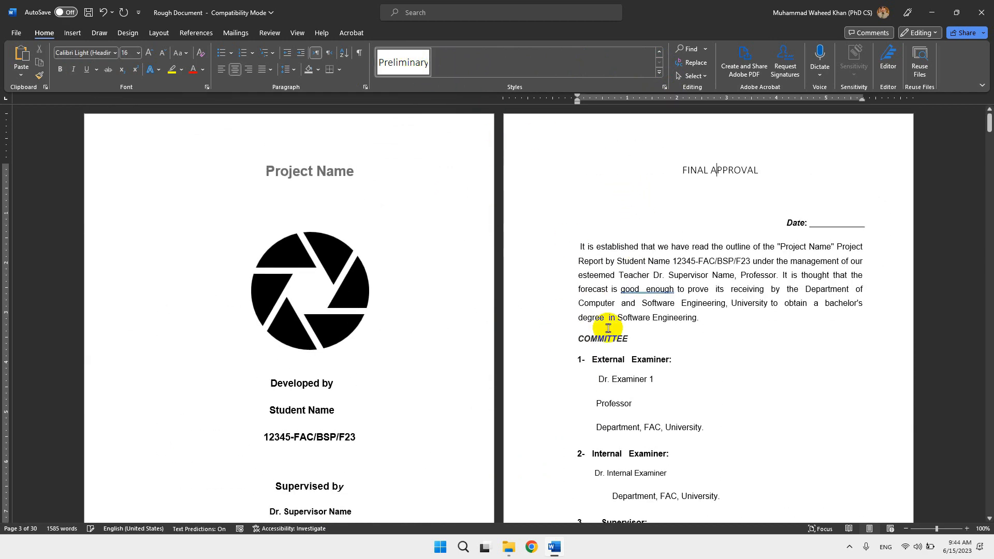
Delete the extra blank space in front of the DEDICATION heading text.
{"action": "scroll", "coordinate": [608, 328], "scroll_direction": "down", "scroll_amount": 10}
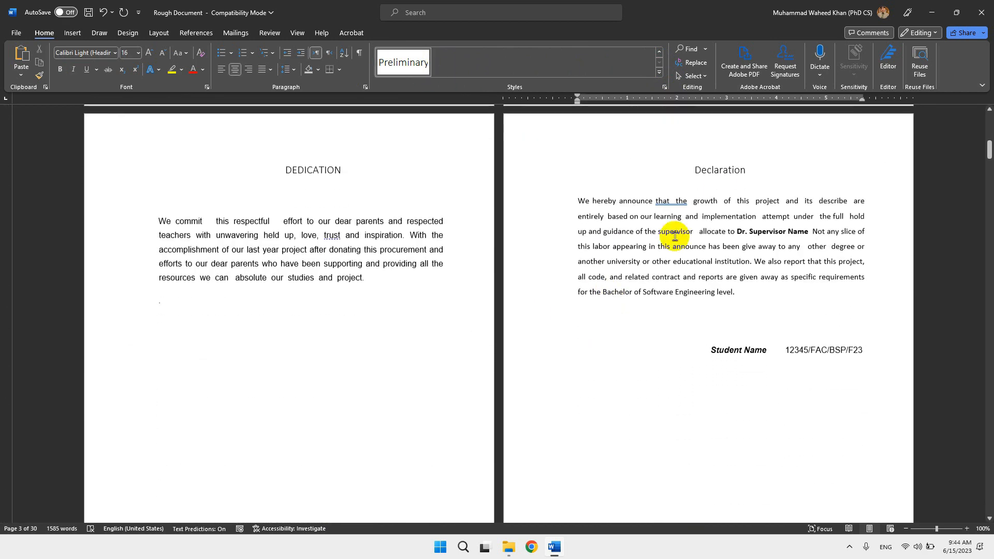
{"action": "double_click", "coordinate": [318, 174]}
{"action": "left_click", "coordinate": [281, 172]}
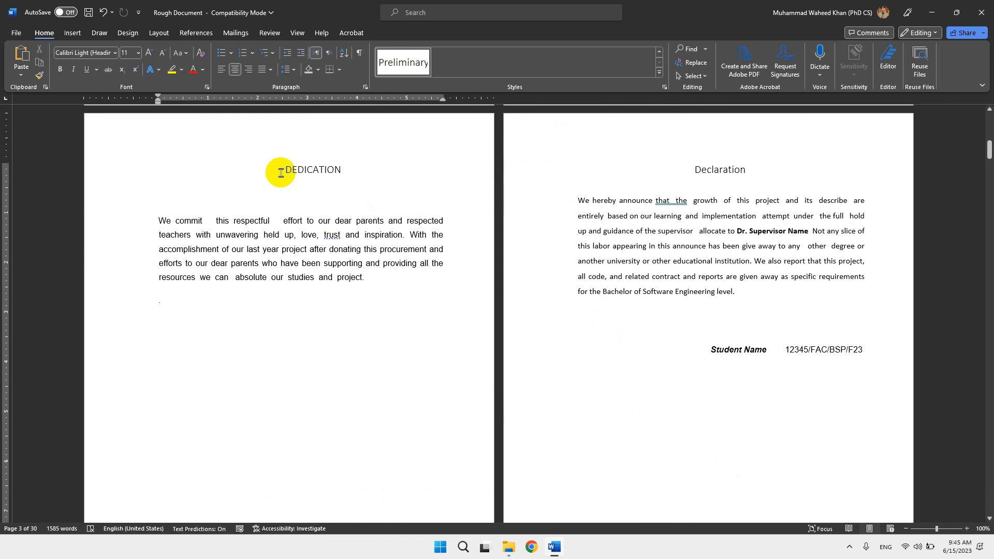
{"action": "double_click", "coordinate": [281, 173]}
{"action": "key", "text": "Delete"}
Change the DEDICATION heading to sentence case.
{"action": "double_click", "coordinate": [290, 173]}
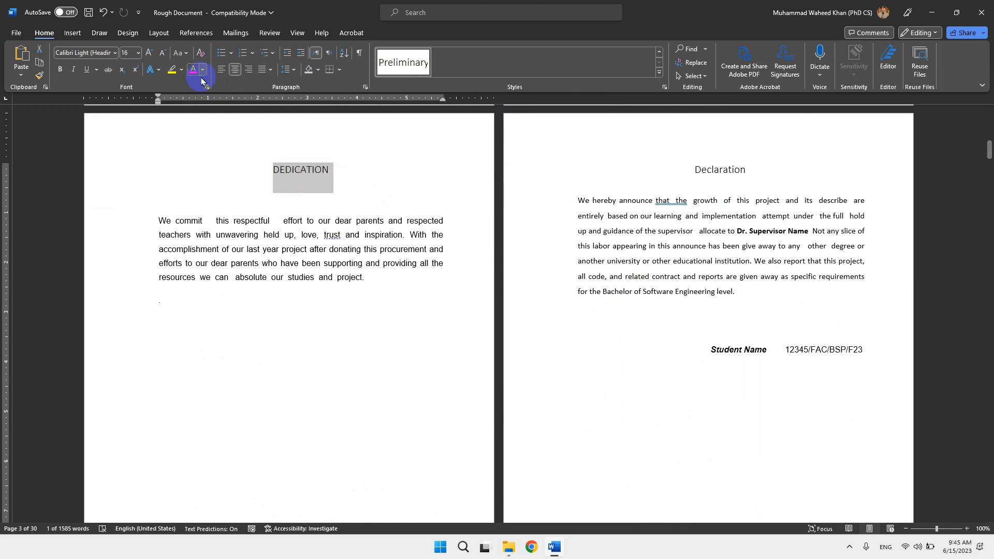
{"action": "left_click", "coordinate": [182, 54]}
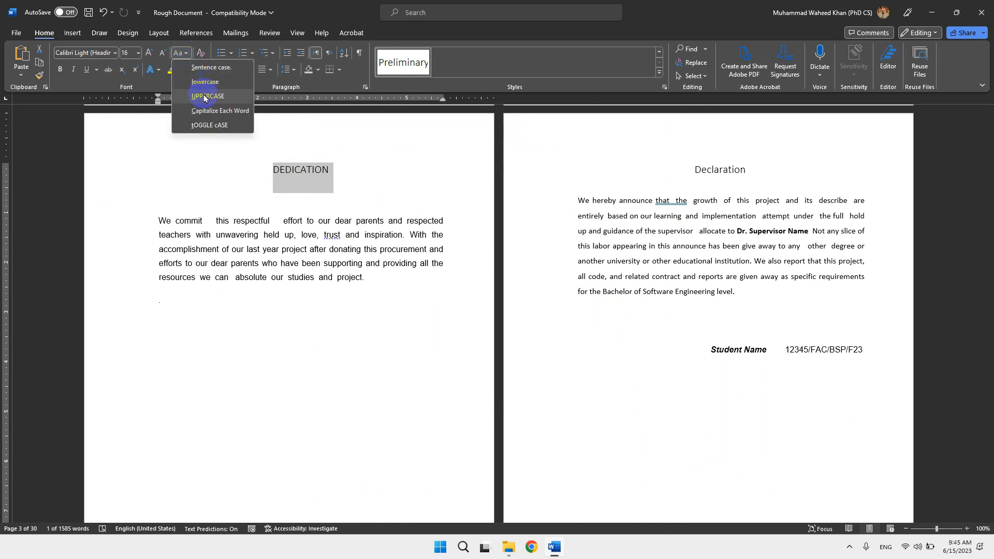
{"action": "left_click", "coordinate": [199, 71]}
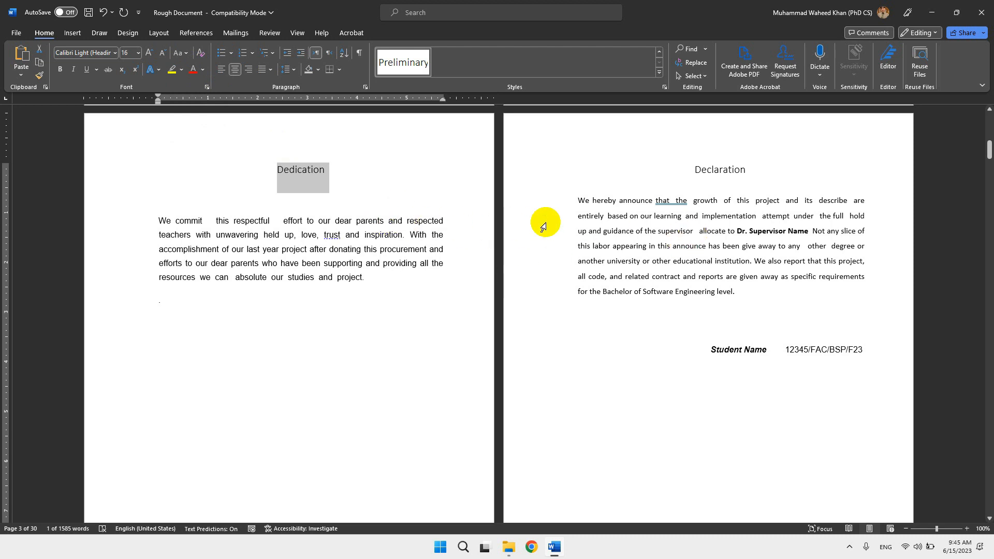
Modify the Preliminary Heading style to bold Arial (Body CS), and delete the empty line below the Dedication heading.
{"action": "left_click", "coordinate": [345, 195]}
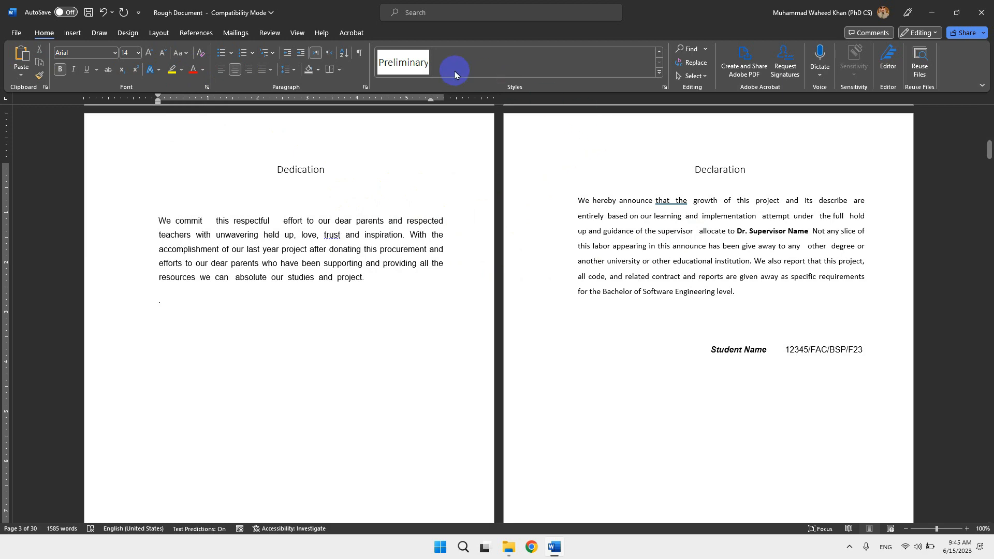
{"action": "right_click", "coordinate": [407, 59]}
{"action": "left_click", "coordinate": [414, 76]}
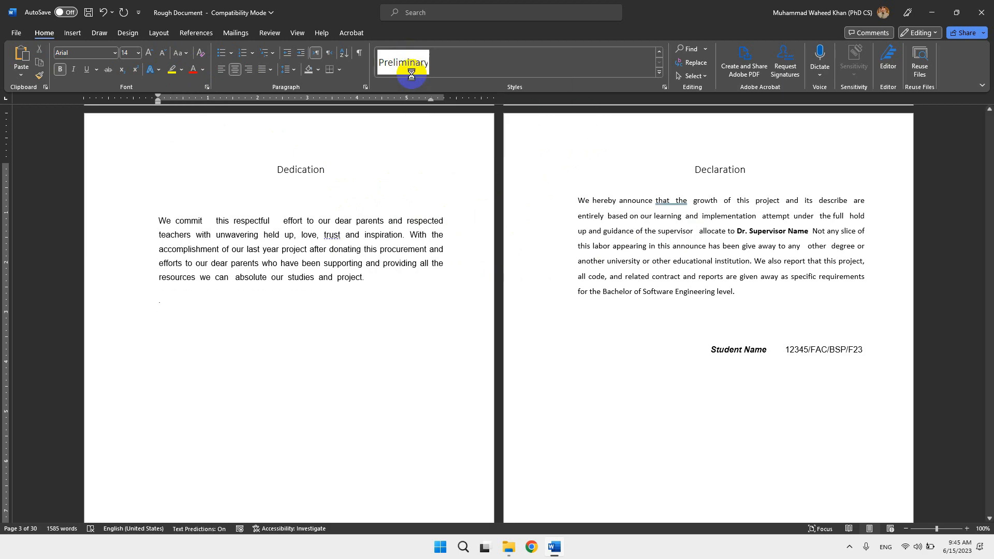
{"action": "left_click", "coordinate": [407, 218]}
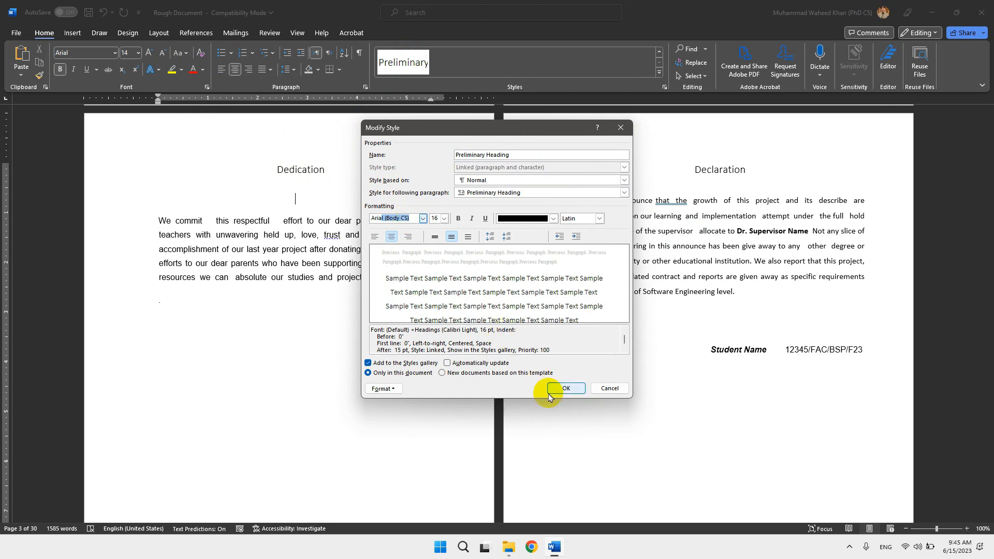
{"action": "left_click", "coordinate": [458, 218]}
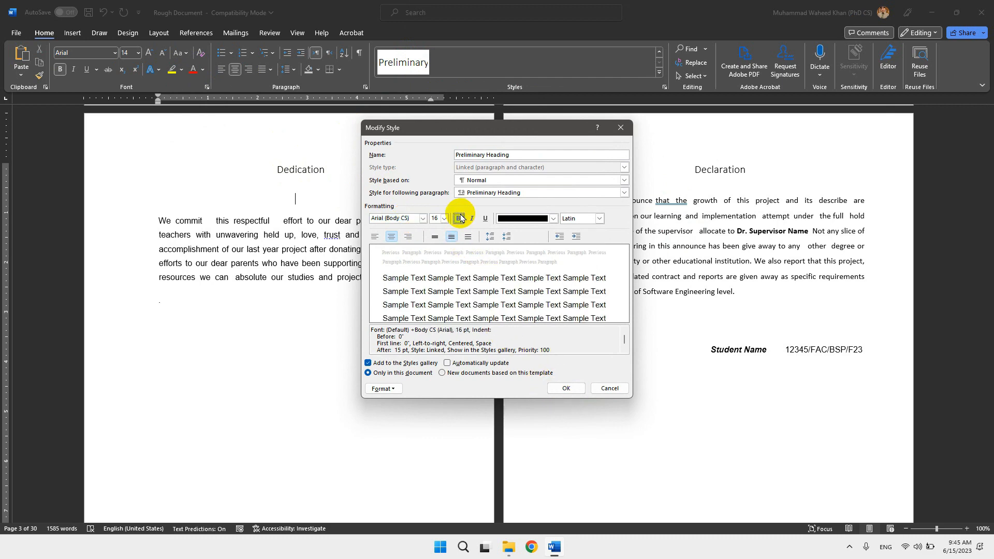
{"action": "left_click", "coordinate": [566, 388]}
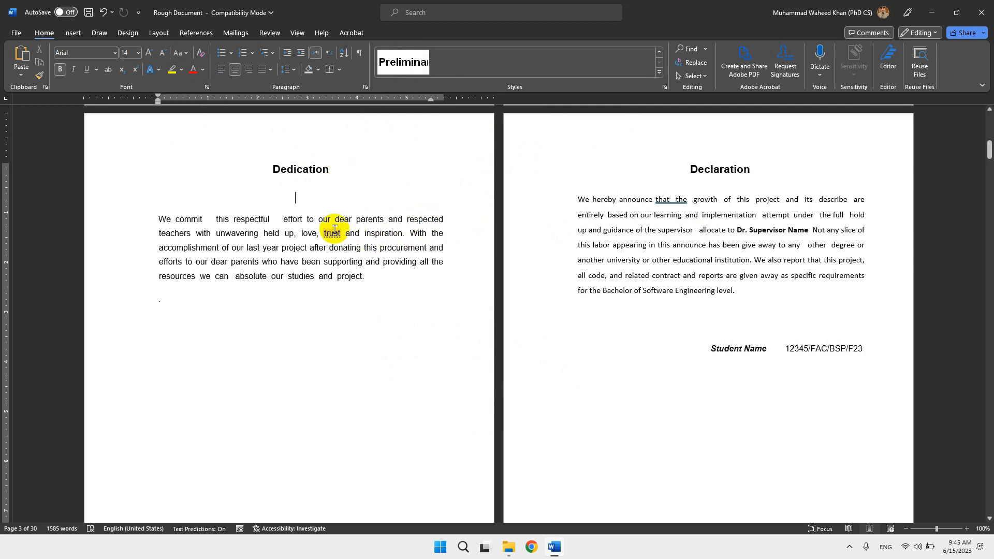
{"action": "key", "text": "BackSpace"}
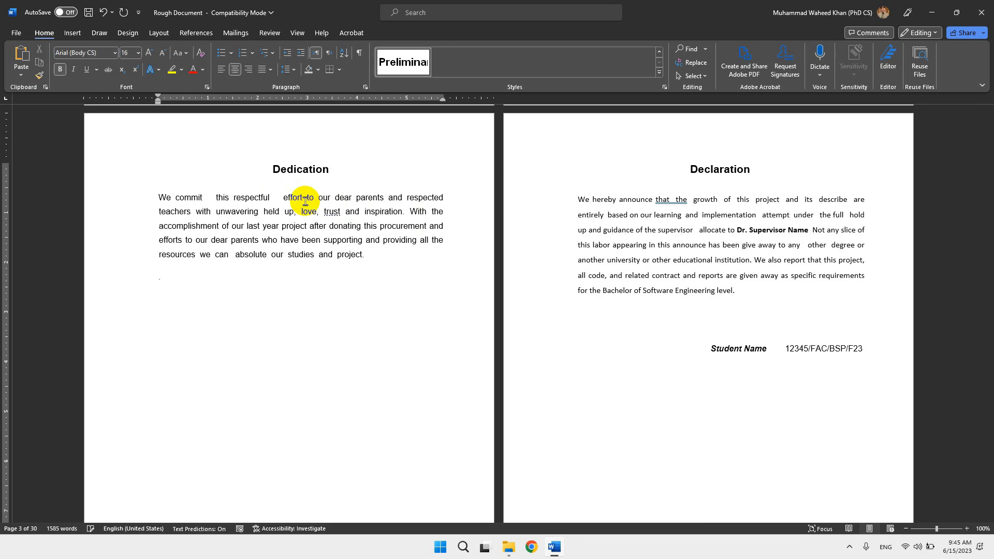
Look through the report from the cover page to the Chapter 1 introduction, checking which front-matter headings still need formatting.
{"action": "scroll", "coordinate": [428, 352], "scroll_direction": "up", "scroll_amount": 10}
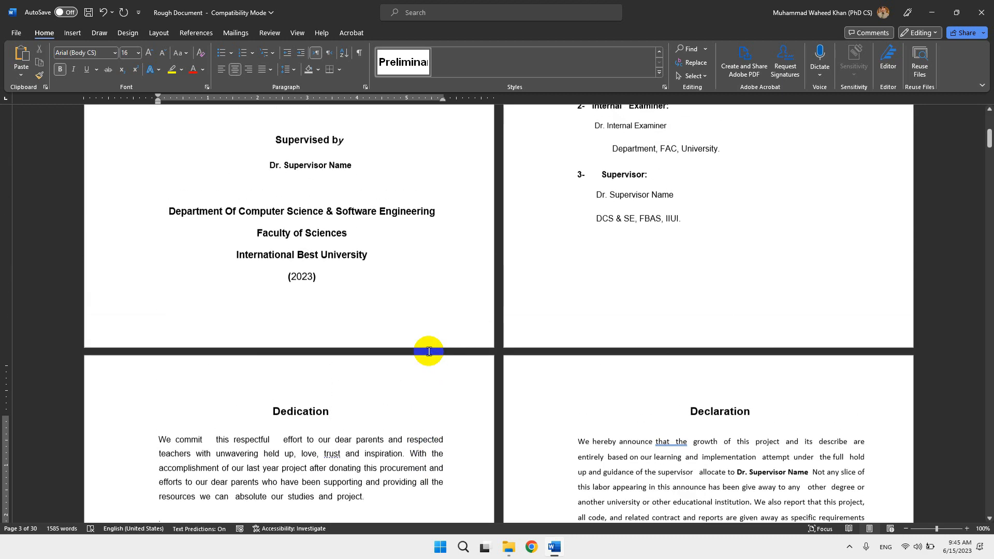
{"action": "scroll", "coordinate": [428, 352], "scroll_direction": "up", "scroll_amount": 3}
{"action": "scroll", "coordinate": [429, 351], "scroll_direction": "down", "scroll_amount": 15}
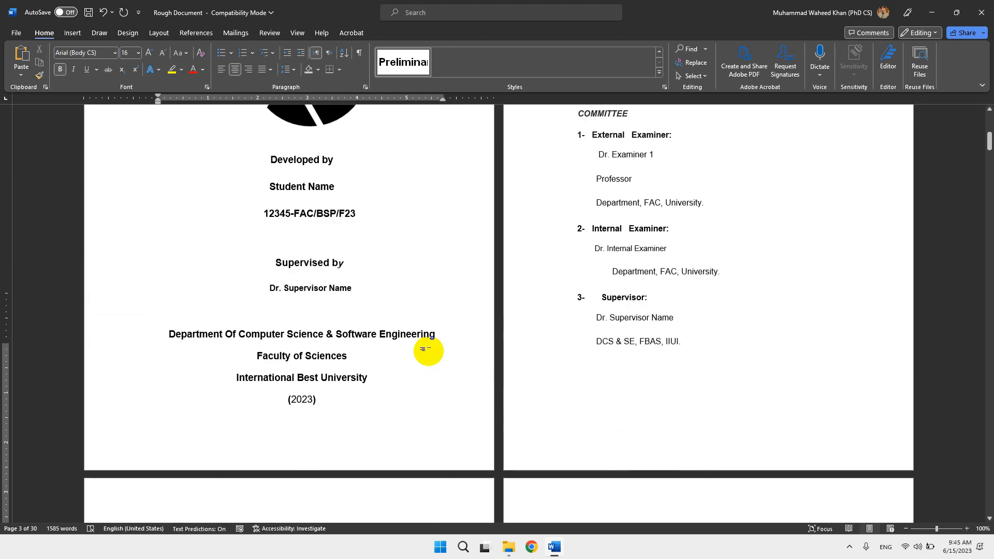
{"action": "scroll", "coordinate": [428, 352], "scroll_direction": "down", "scroll_amount": 20}
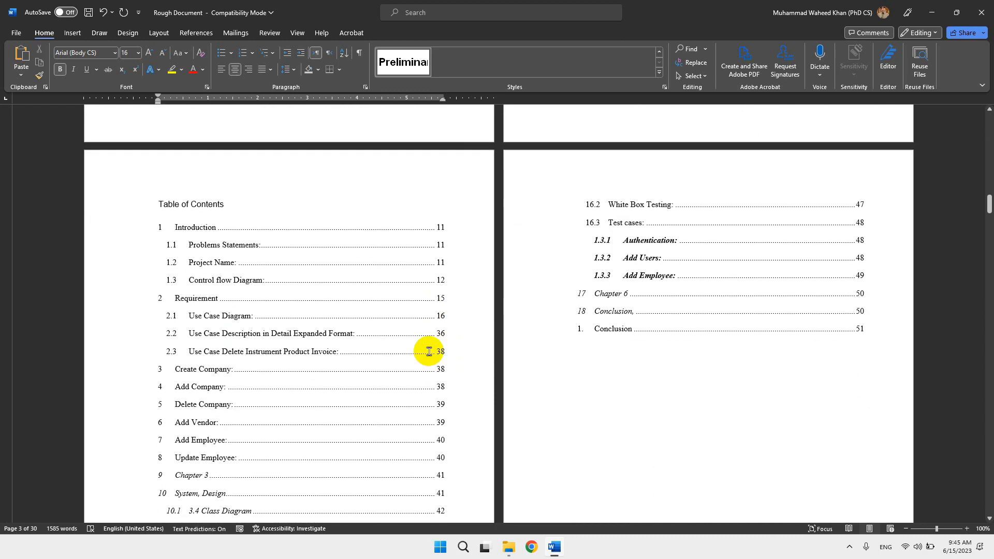
{"action": "scroll", "coordinate": [428, 351], "scroll_direction": "down", "scroll_amount": 10}
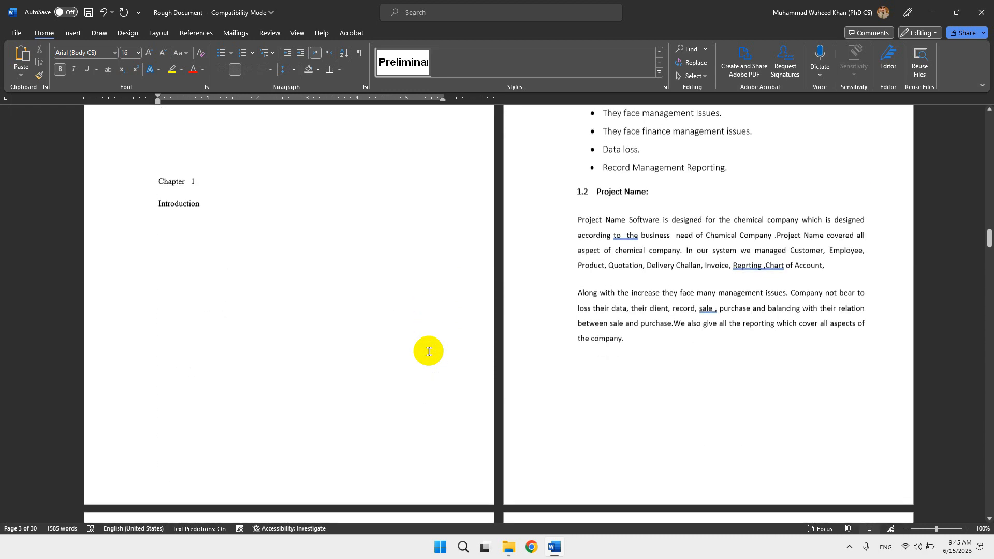
{"action": "scroll", "coordinate": [429, 351], "scroll_direction": "up", "scroll_amount": 4}
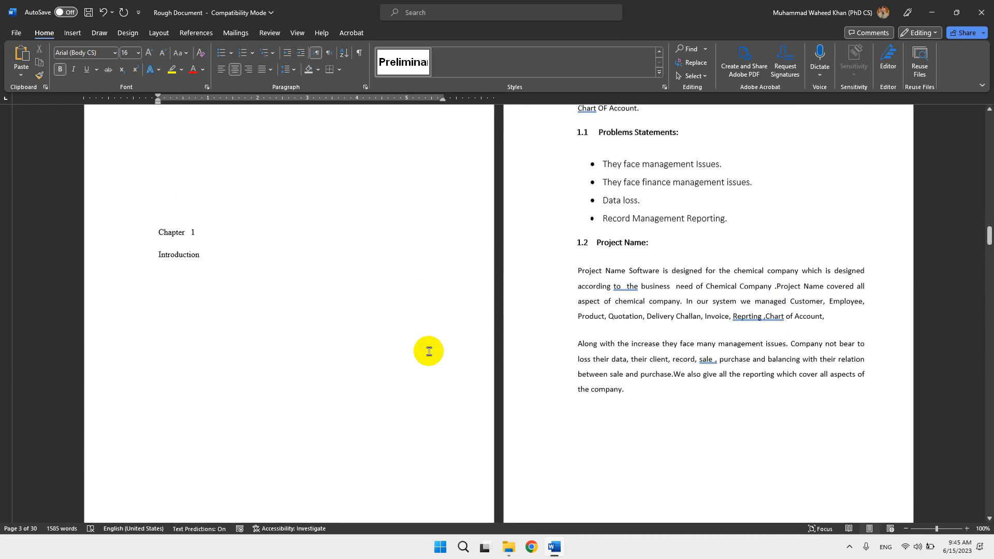
{"action": "scroll", "coordinate": [428, 352], "scroll_direction": "up", "scroll_amount": 6}
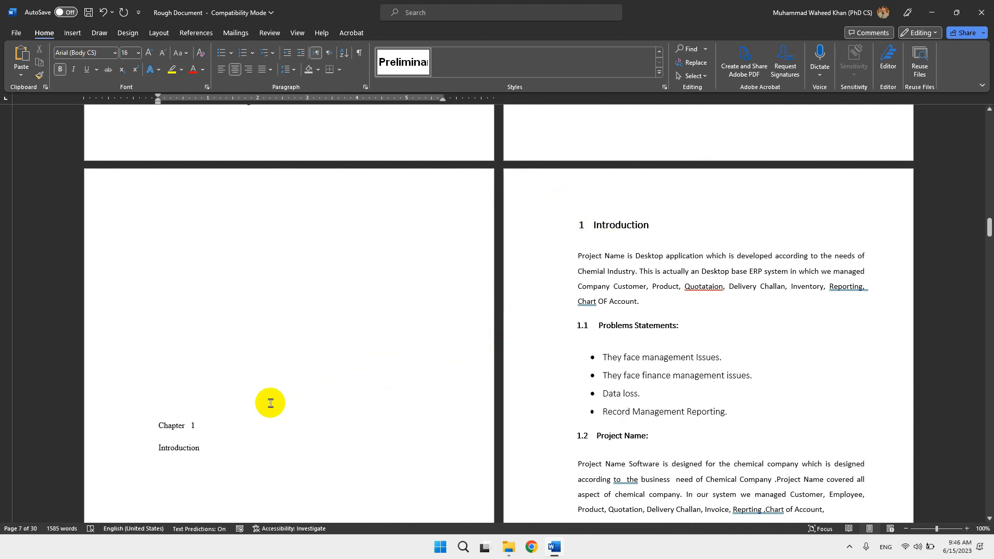
{"action": "scroll", "coordinate": [326, 393], "scroll_direction": "up", "scroll_amount": 9}
{"action": "scroll", "coordinate": [326, 393], "scroll_direction": "up", "scroll_amount": 15}
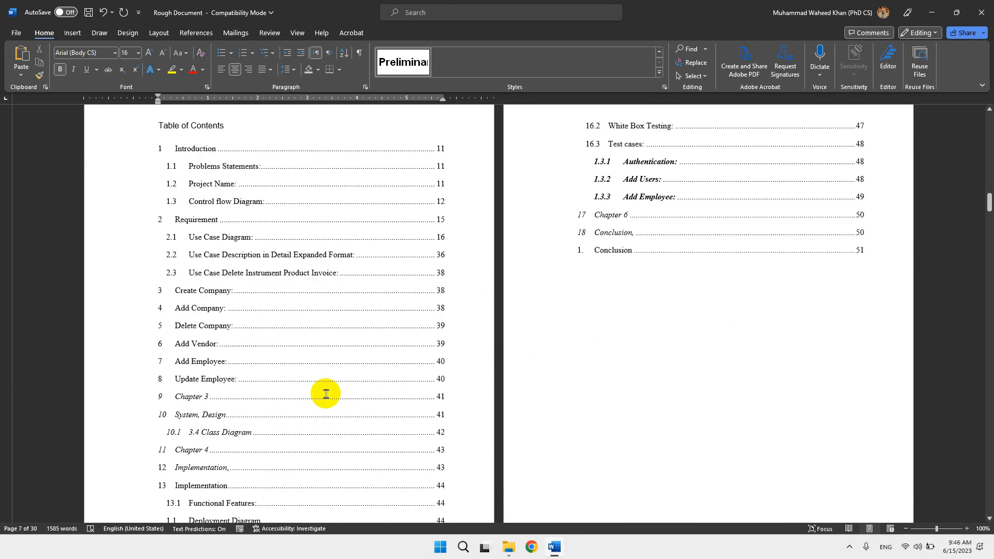
{"action": "scroll", "coordinate": [326, 393], "scroll_direction": "up", "scroll_amount": 15}
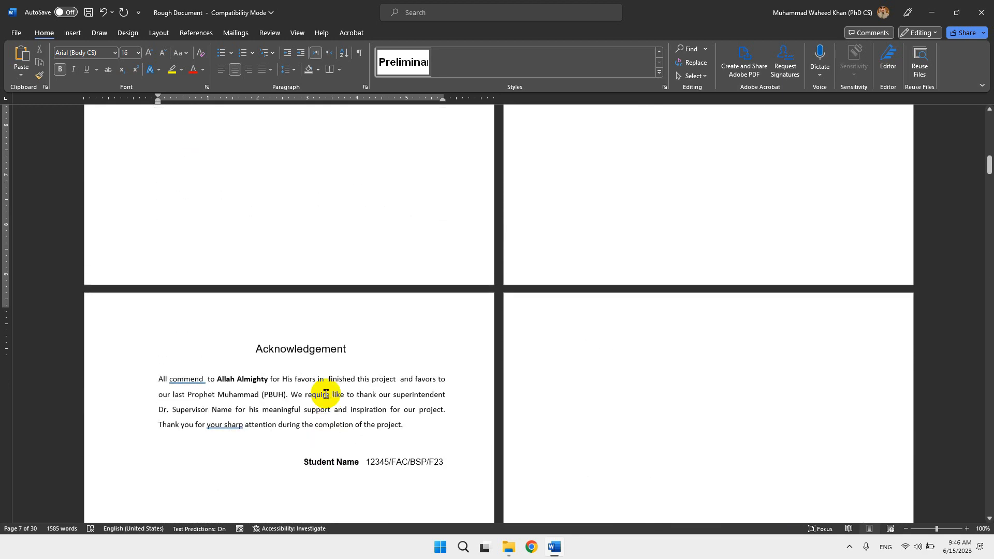
{"action": "scroll", "coordinate": [326, 393], "scroll_direction": "down", "scroll_amount": 8}
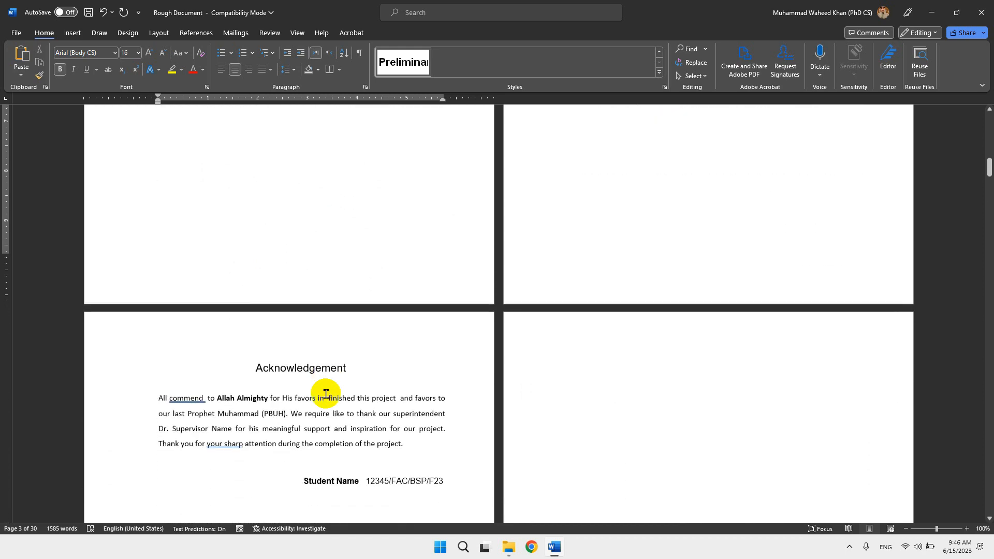
With the Acknowledgement heading as the current paragraph, turn on automatic updating in the Preliminary Heading style and save the style.
{"action": "left_click", "coordinate": [299, 368]}
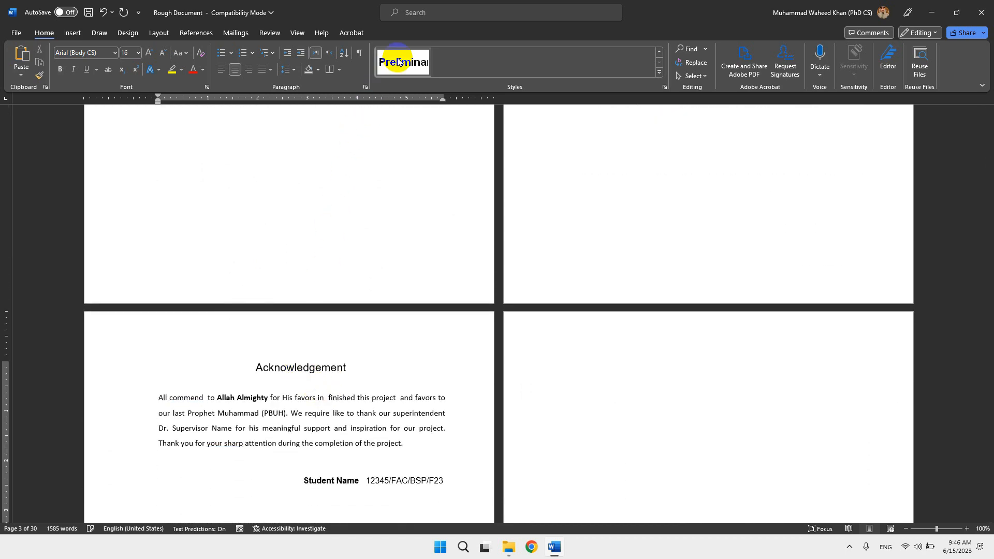
{"action": "scroll", "coordinate": [394, 256], "scroll_direction": "up", "scroll_amount": 10}
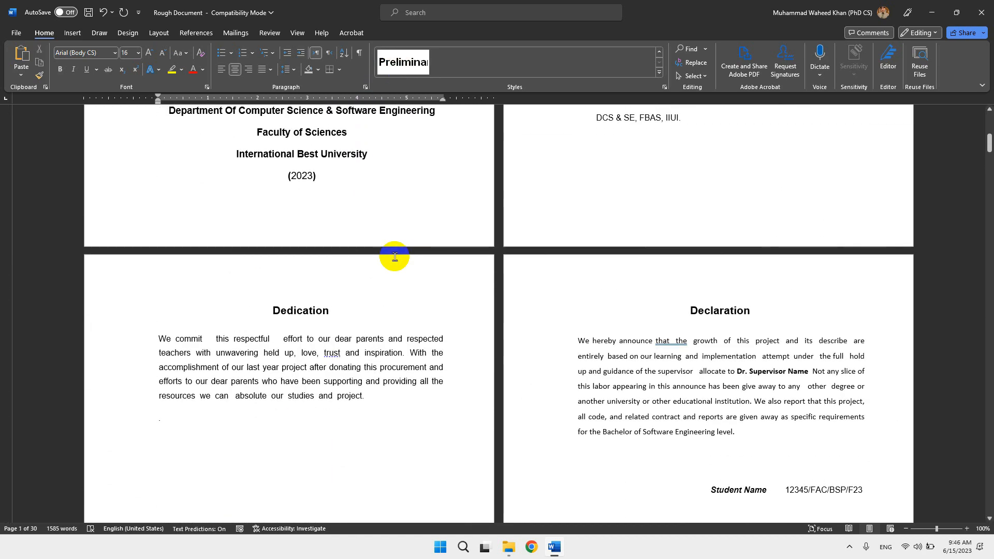
{"action": "scroll", "coordinate": [395, 256], "scroll_direction": "down", "scroll_amount": 10}
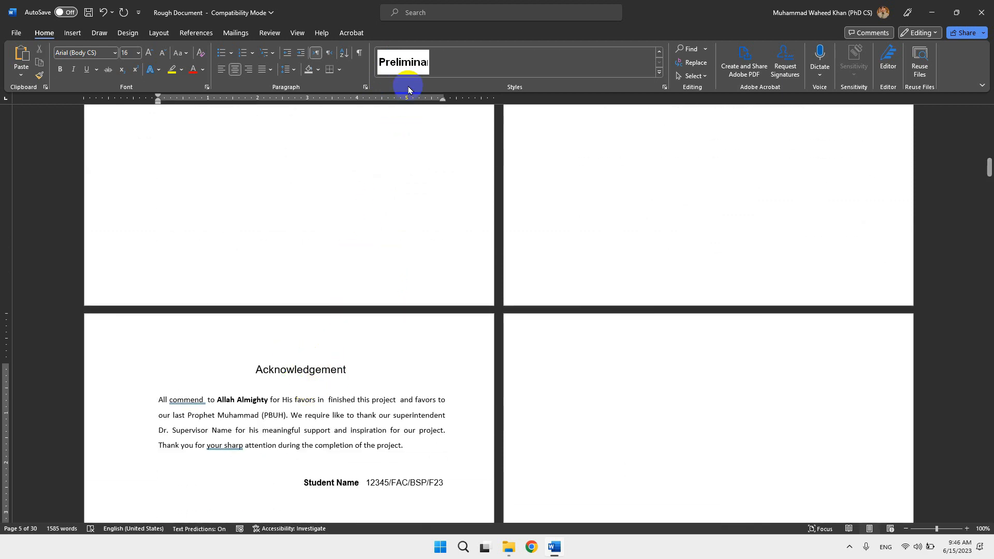
{"action": "right_click", "coordinate": [409, 69]}
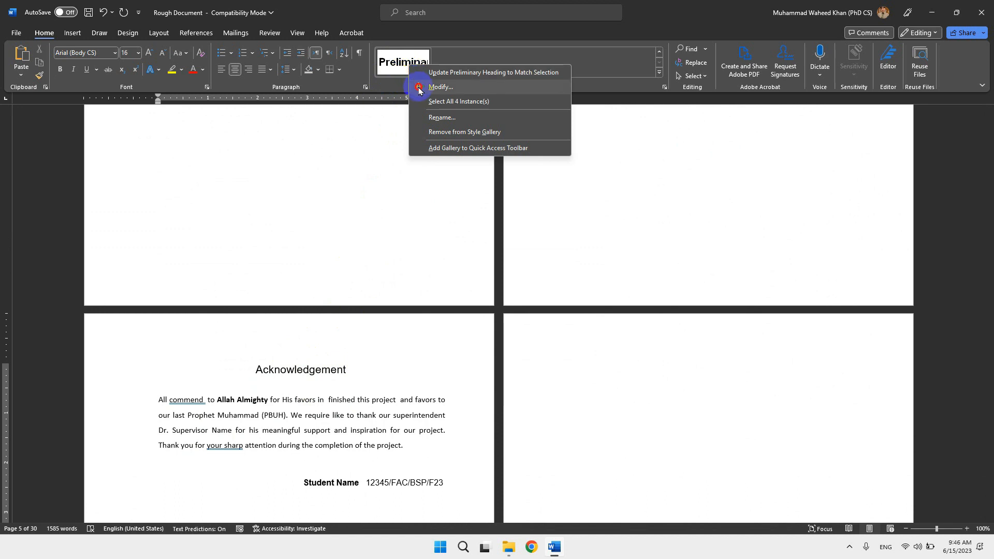
{"action": "left_click", "coordinate": [419, 87]}
{"action": "left_click", "coordinate": [468, 364]}
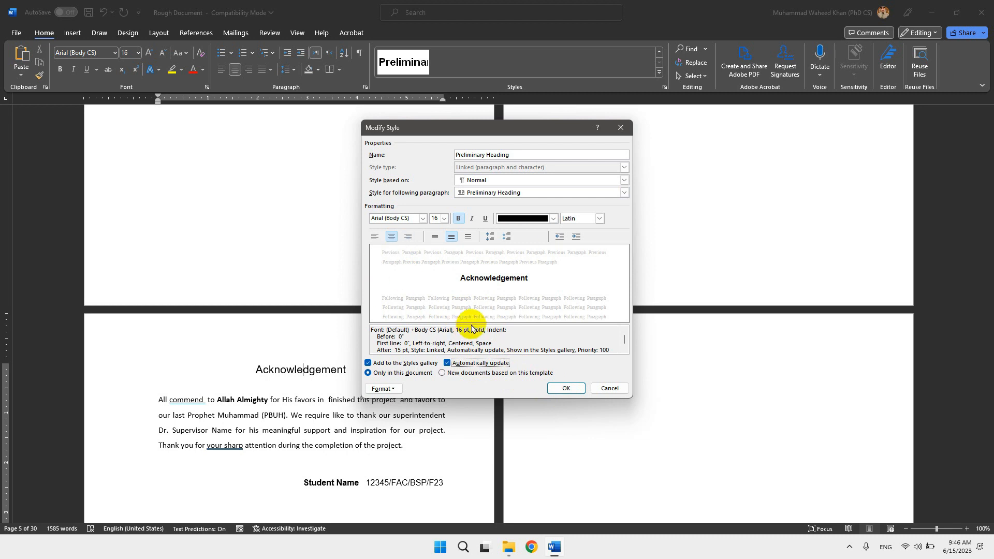
{"action": "left_click", "coordinate": [559, 391]}
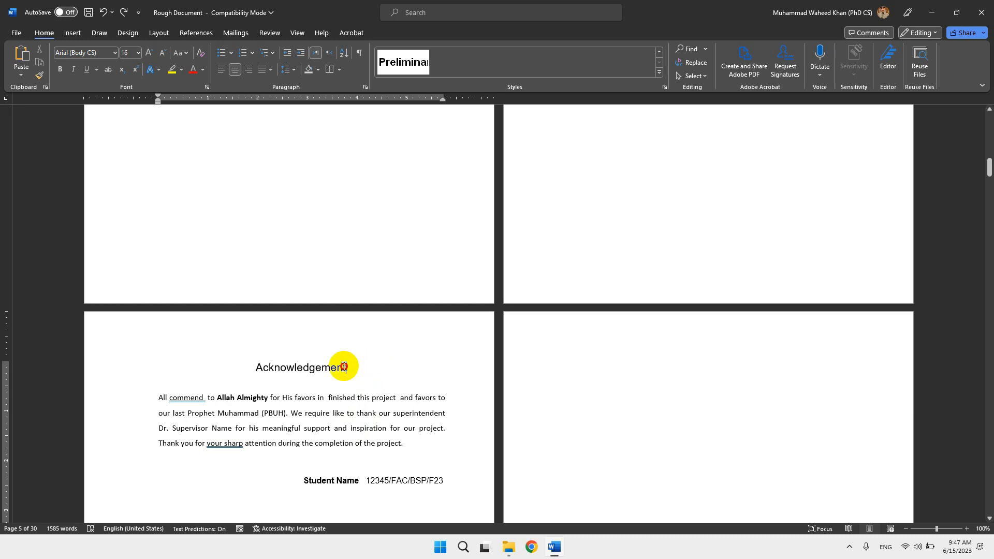
Make the Acknowledgement heading bold and compare it with the Dedication and Declaration headings.
{"action": "left_click_drag", "start_coordinate": [344, 367], "coordinate": [270, 376]}
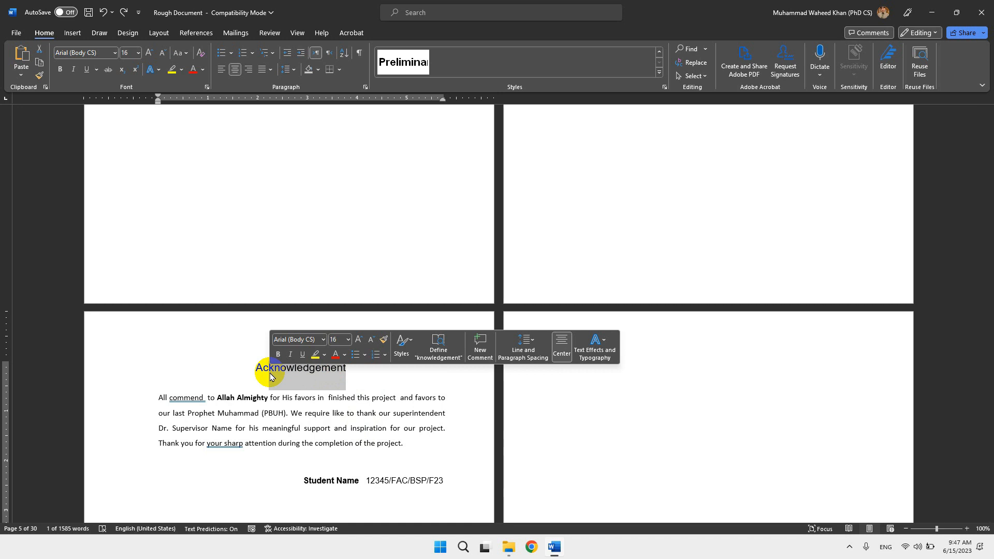
{"action": "left_click", "coordinate": [255, 368]}
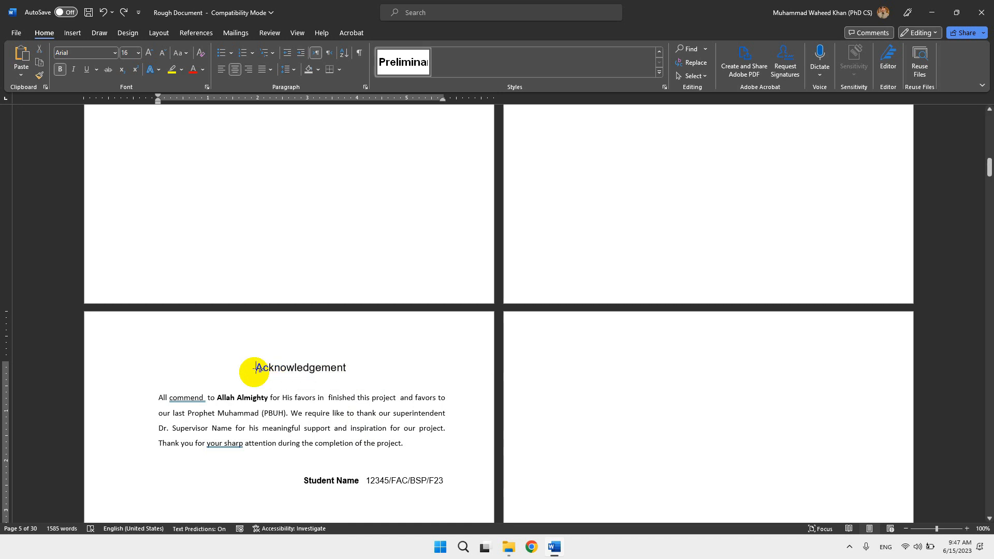
{"action": "left_click_drag", "start_coordinate": [255, 368], "coordinate": [354, 365]}
{"action": "scroll", "coordinate": [354, 365], "scroll_direction": "up", "scroll_amount": 8}
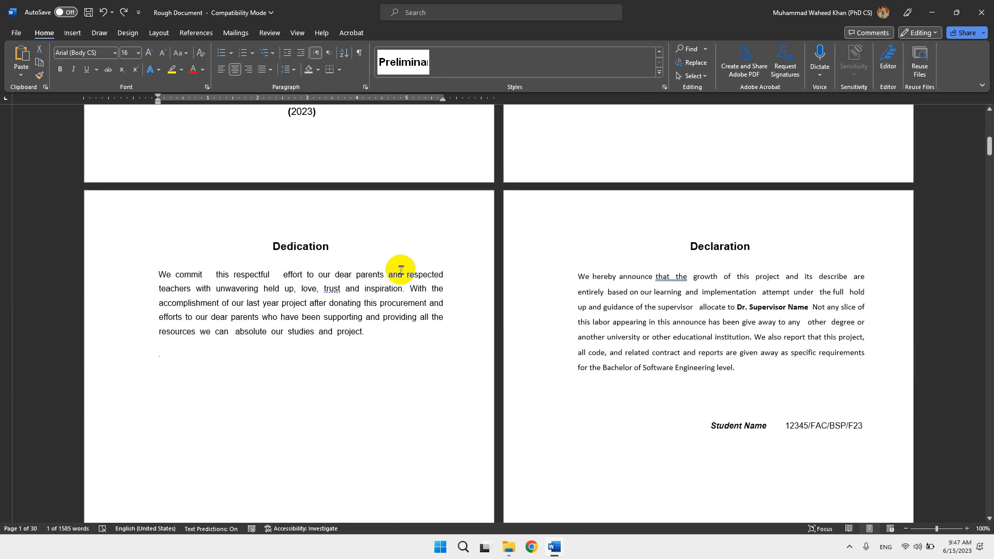
{"action": "scroll", "coordinate": [310, 385], "scroll_direction": "down", "scroll_amount": 8}
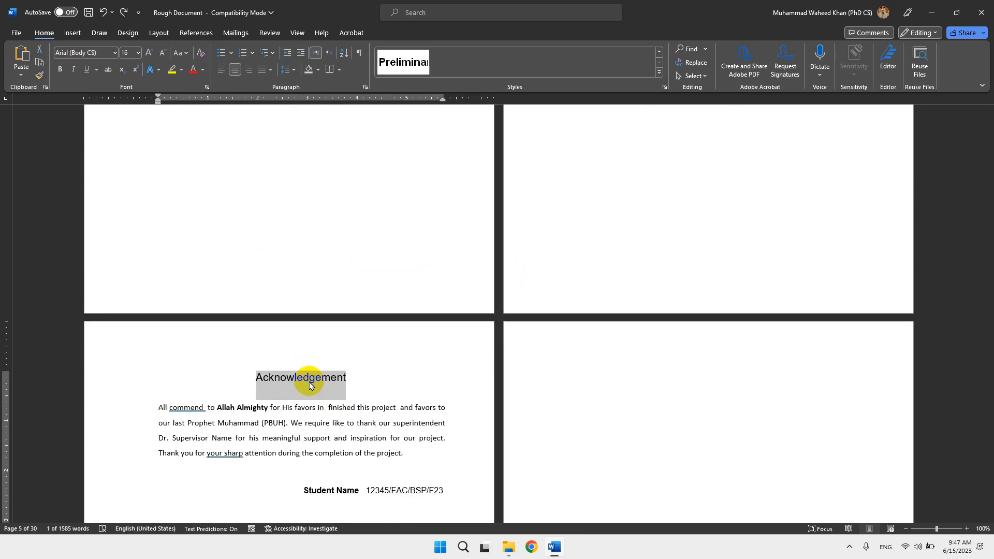
{"action": "left_click", "coordinate": [271, 380]}
{"action": "left_click_drag", "start_coordinate": [257, 378], "coordinate": [359, 381]}
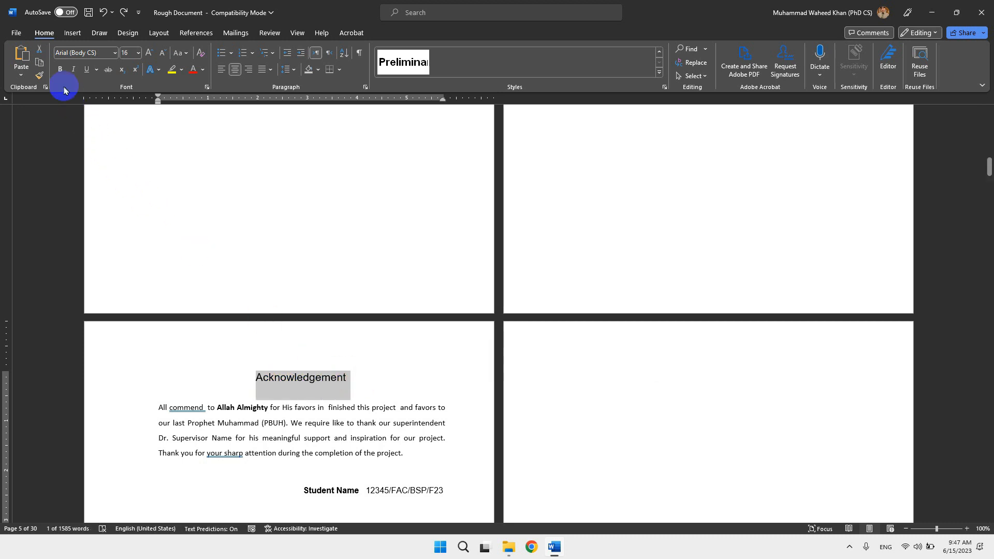
{"action": "left_click", "coordinate": [60, 69]}
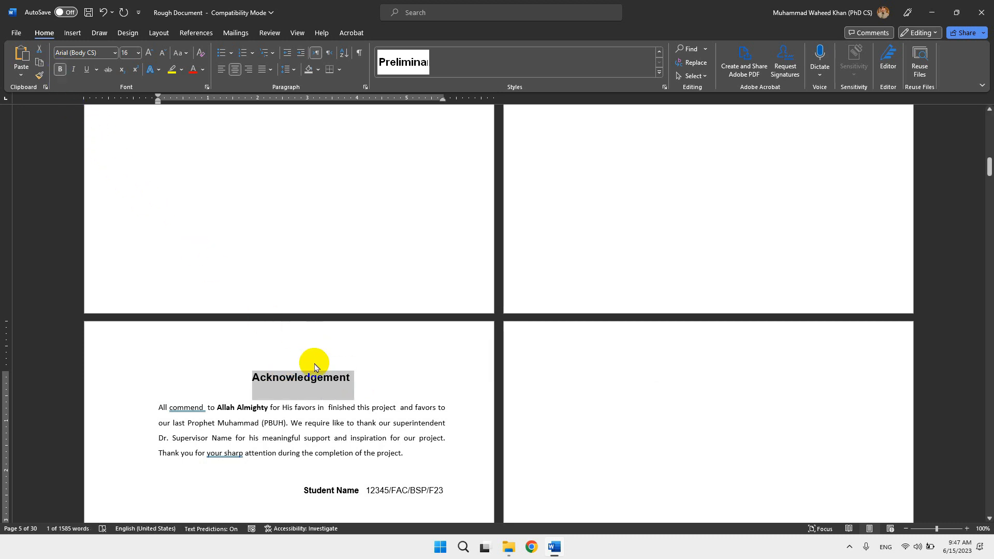
{"action": "scroll", "coordinate": [311, 373], "scroll_direction": "up", "scroll_amount": 10}
{"action": "left_click", "coordinate": [292, 389]}
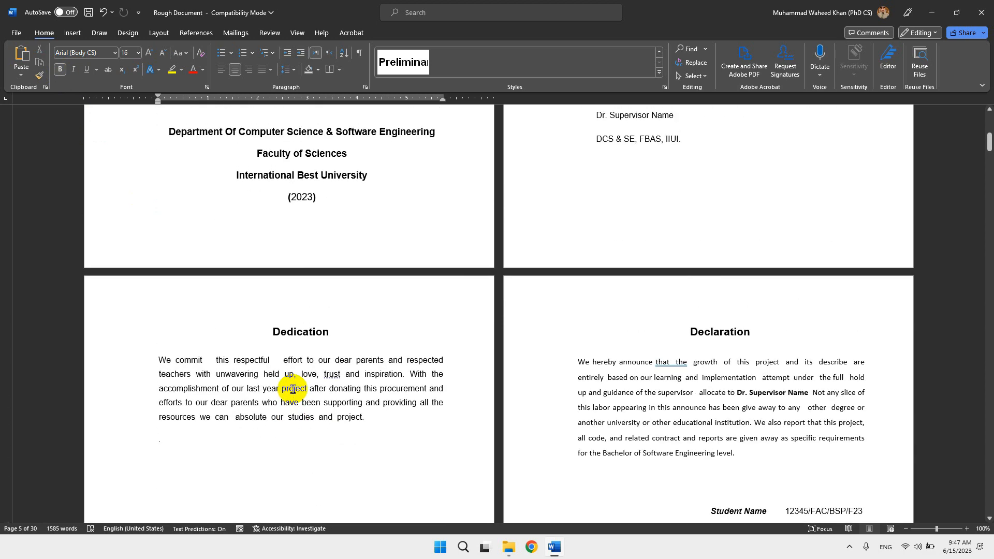
{"action": "scroll", "coordinate": [292, 389], "scroll_direction": "down", "scroll_amount": 3}
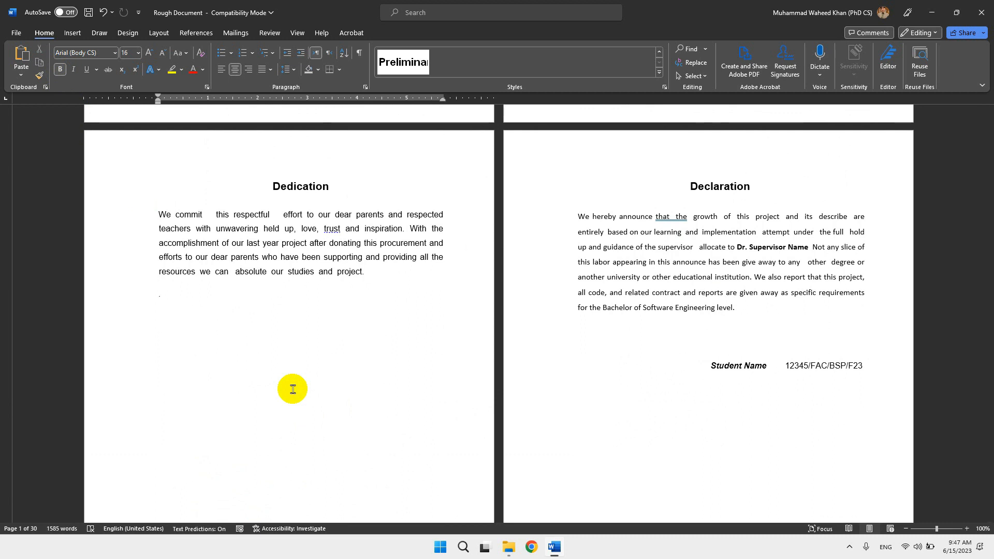
Apply the Preliminary Heading style to the Project in Brief heading.
{"action": "scroll", "coordinate": [293, 389], "scroll_direction": "down", "scroll_amount": 8}
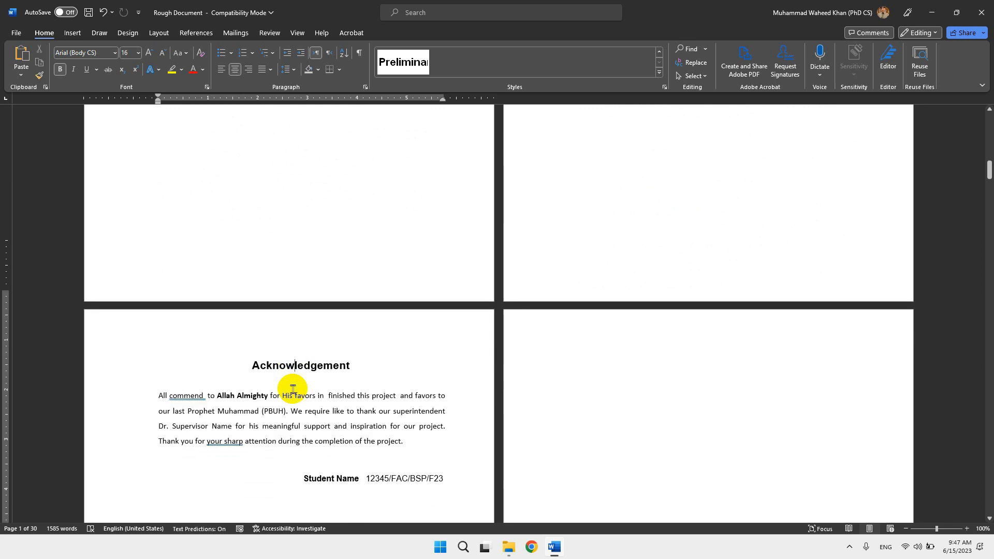
{"action": "scroll", "coordinate": [292, 389], "scroll_direction": "down", "scroll_amount": 10}
{"action": "left_click", "coordinate": [284, 169]}
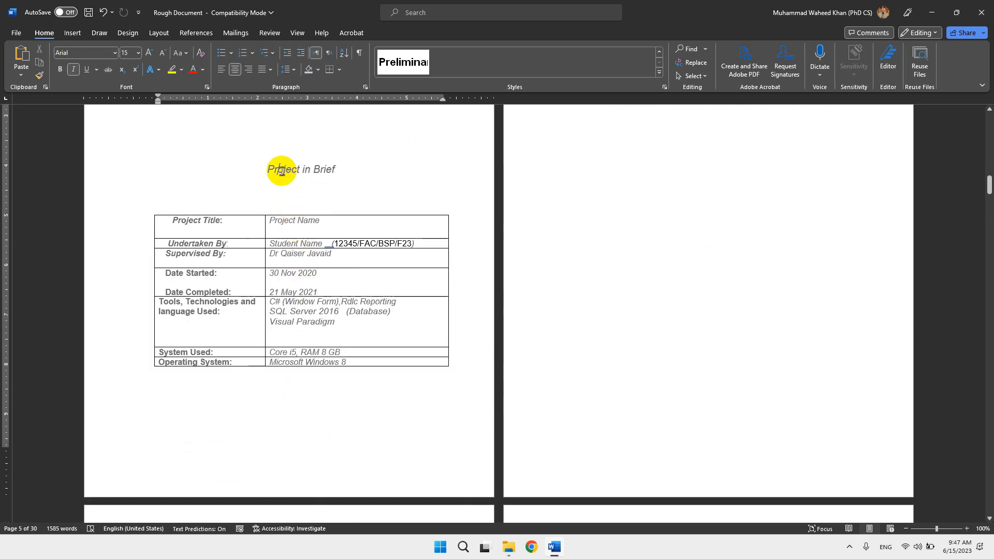
{"action": "left_click", "coordinate": [392, 72]}
Start the Project in Brief section on a new page with a page break, and delete the empty line above its heading.
{"action": "scroll", "coordinate": [362, 182], "scroll_direction": "up", "scroll_amount": 3}
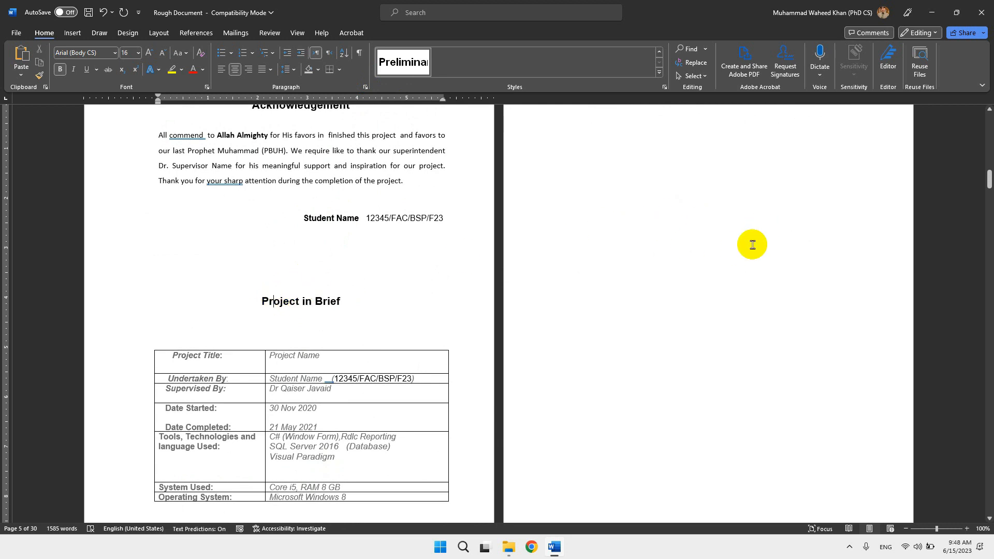
{"action": "left_click", "coordinate": [301, 279]}
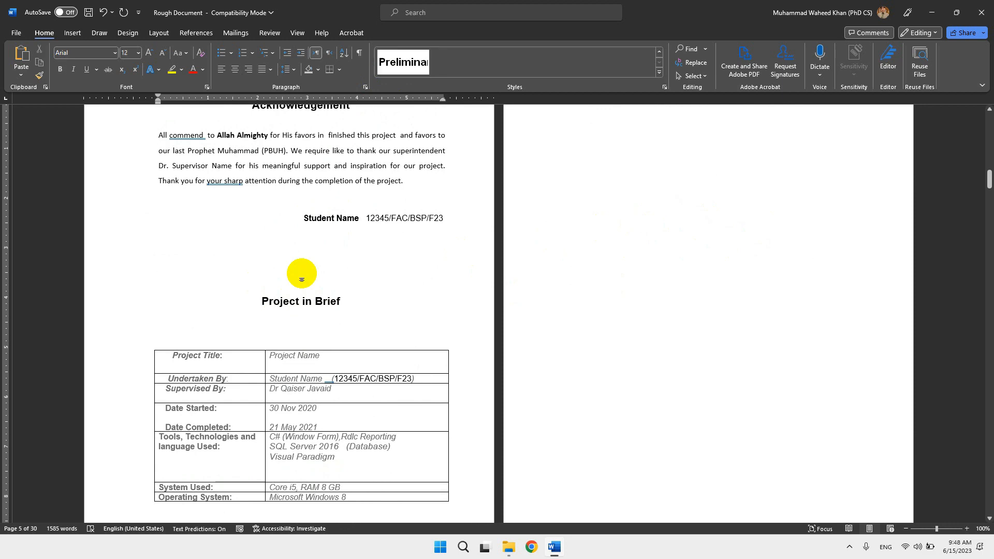
{"action": "key", "text": "ctrl+Return"}
{"action": "scroll", "coordinate": [337, 298], "scroll_direction": "up", "scroll_amount": 1}
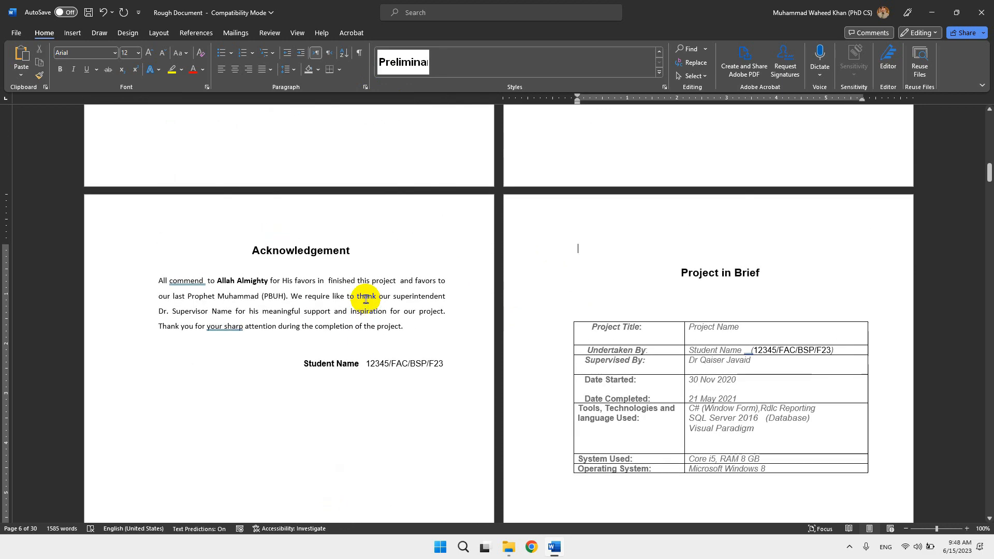
{"action": "key", "text": "Delete"}
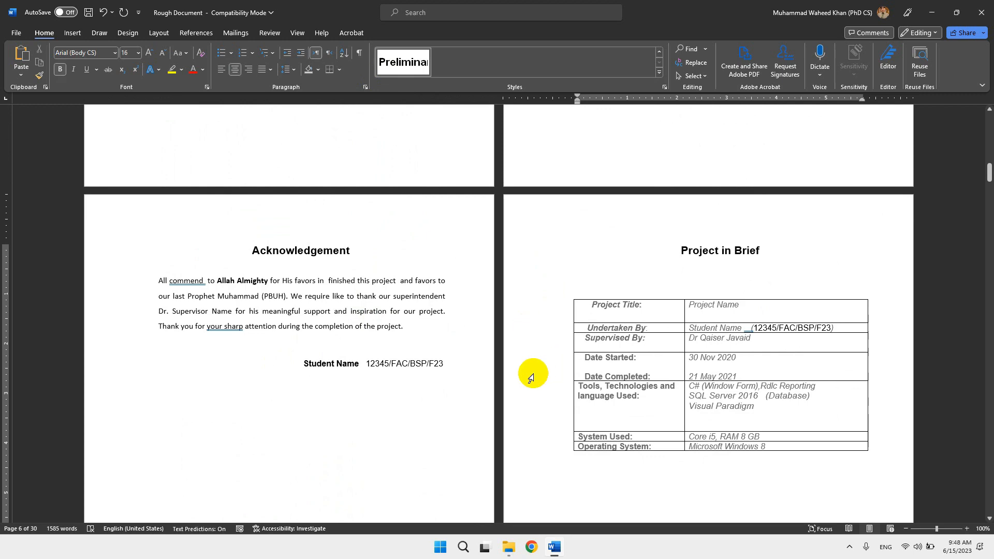
Compare the Chapter 1 Introduction title page with the numbered Introduction heading and its entry in the Table of Contents.
{"action": "scroll", "coordinate": [517, 331], "scroll_direction": "down", "scroll_amount": 10}
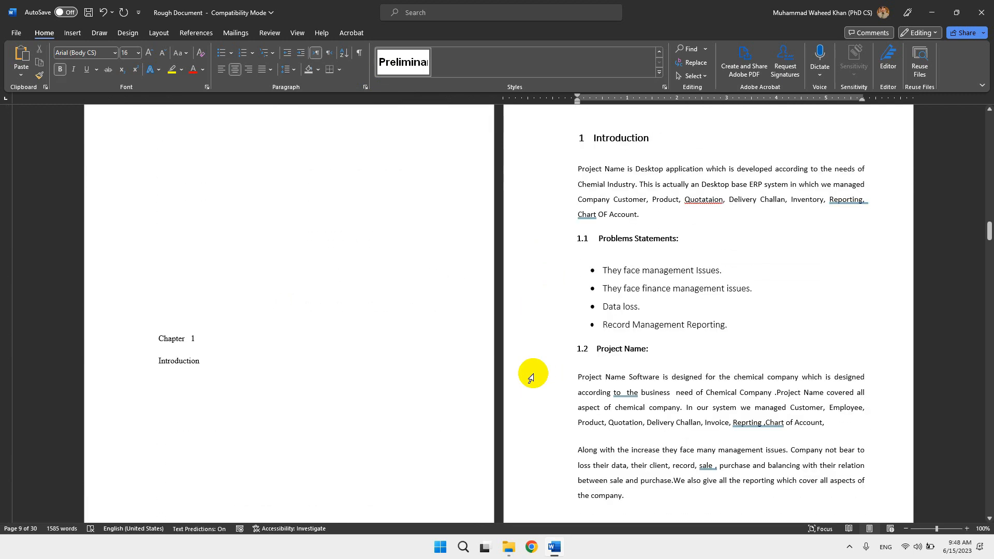
{"action": "left_click", "coordinate": [637, 138]}
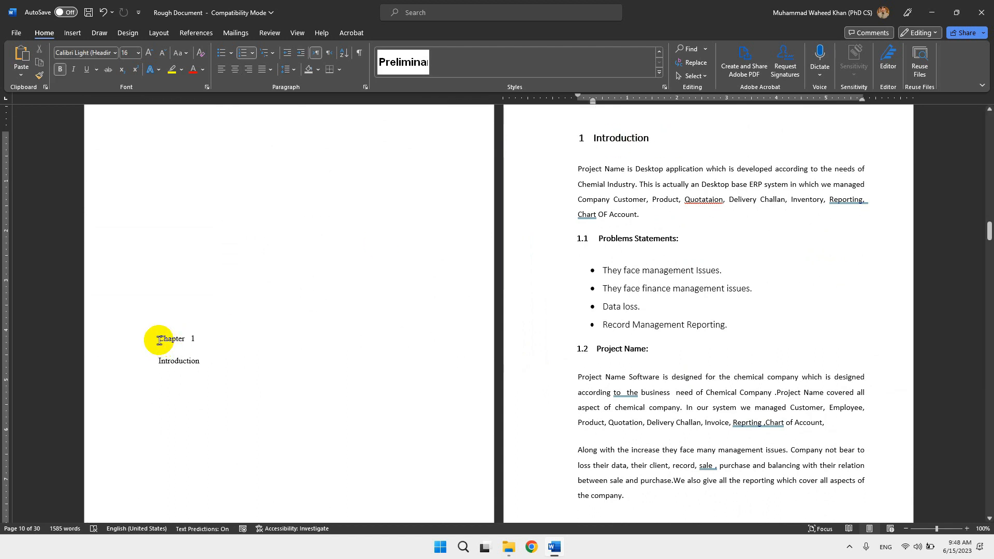
{"action": "left_click_drag", "start_coordinate": [159, 338], "coordinate": [204, 361]}
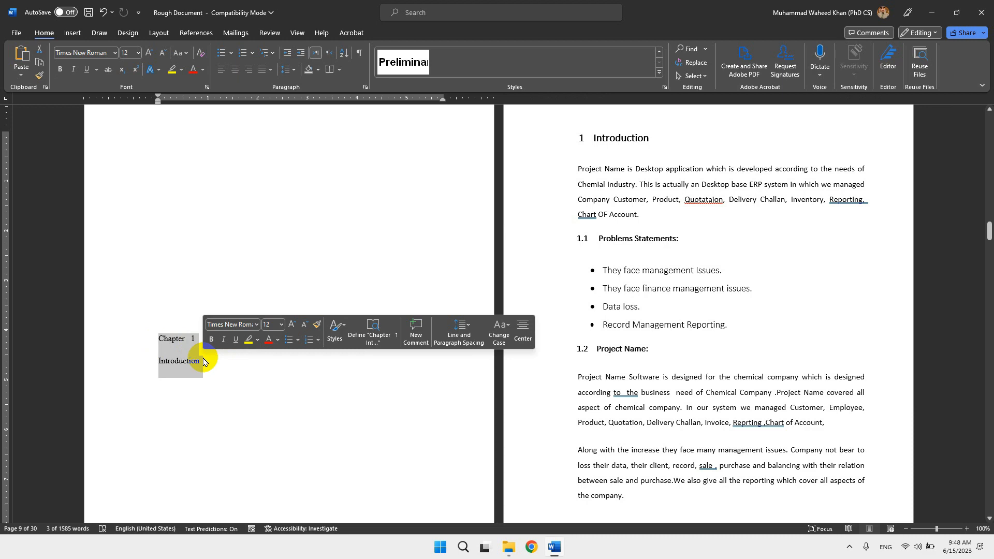
{"action": "left_click", "coordinate": [684, 346]}
{"action": "scroll", "coordinate": [684, 346], "scroll_direction": "up", "scroll_amount": 20}
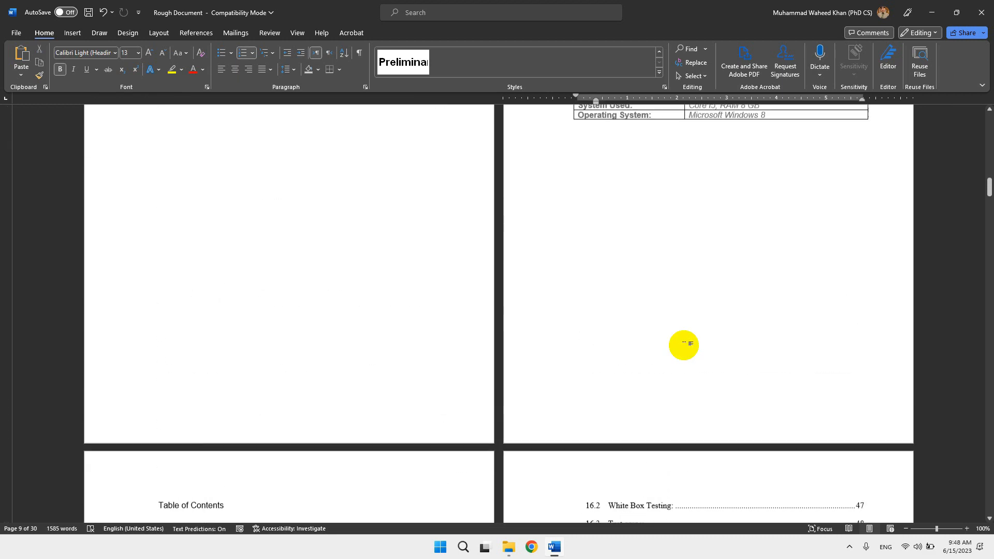
{"action": "scroll", "coordinate": [684, 346], "scroll_direction": "down", "scroll_amount": 12}
{"action": "scroll", "coordinate": [683, 345], "scroll_direction": "up", "scroll_amount": 2}
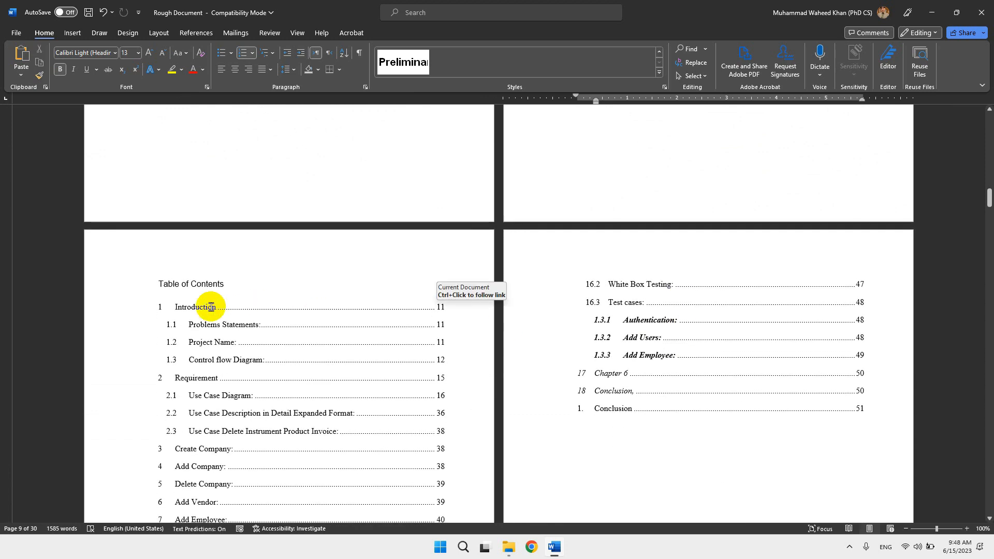
{"action": "left_click_drag", "start_coordinate": [176, 306], "coordinate": [288, 319]}
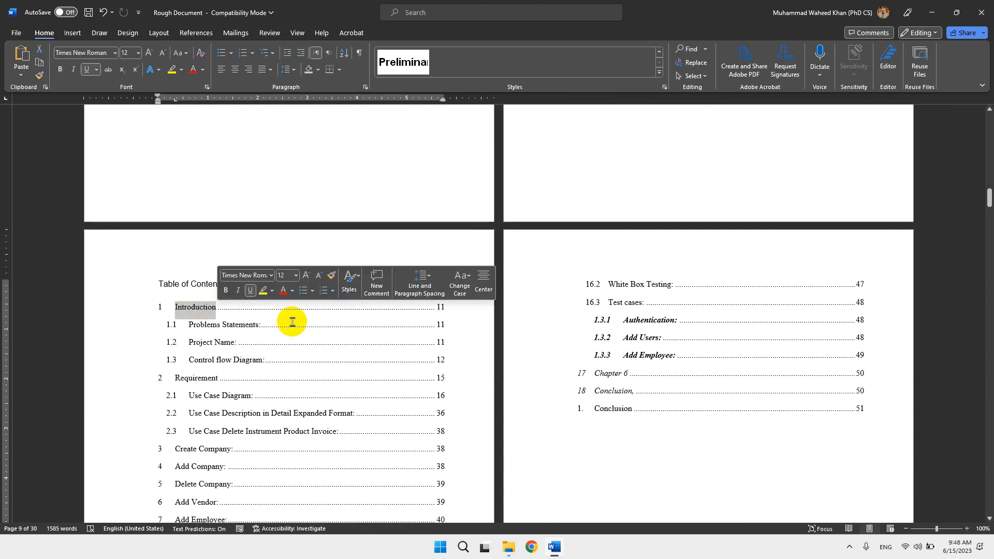
{"action": "scroll", "coordinate": [291, 322], "scroll_direction": "down", "scroll_amount": 8}
{"action": "scroll", "coordinate": [292, 322], "scroll_direction": "down", "scroll_amount": 4}
{"action": "left_click_drag", "start_coordinate": [668, 268], "coordinate": [590, 270]}
{"action": "scroll", "coordinate": [215, 401], "scroll_direction": "down", "scroll_amount": 2}
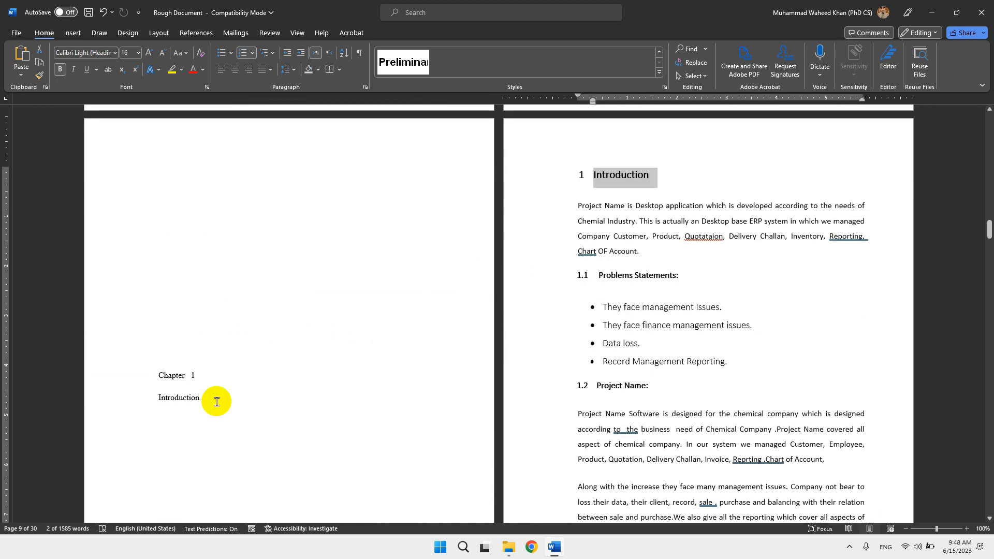
{"action": "left_click_drag", "start_coordinate": [171, 374], "coordinate": [212, 397]}
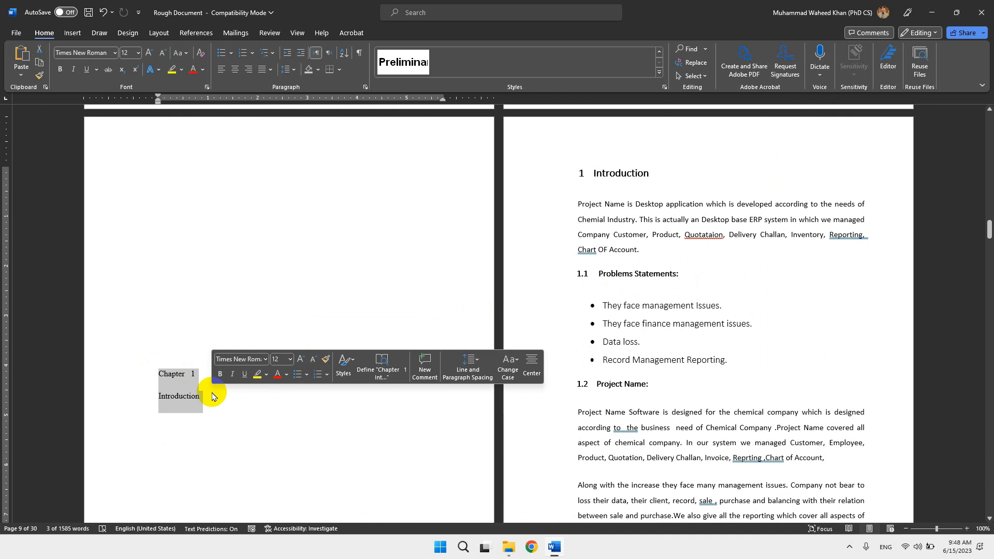
{"action": "left_click", "coordinate": [613, 173]}
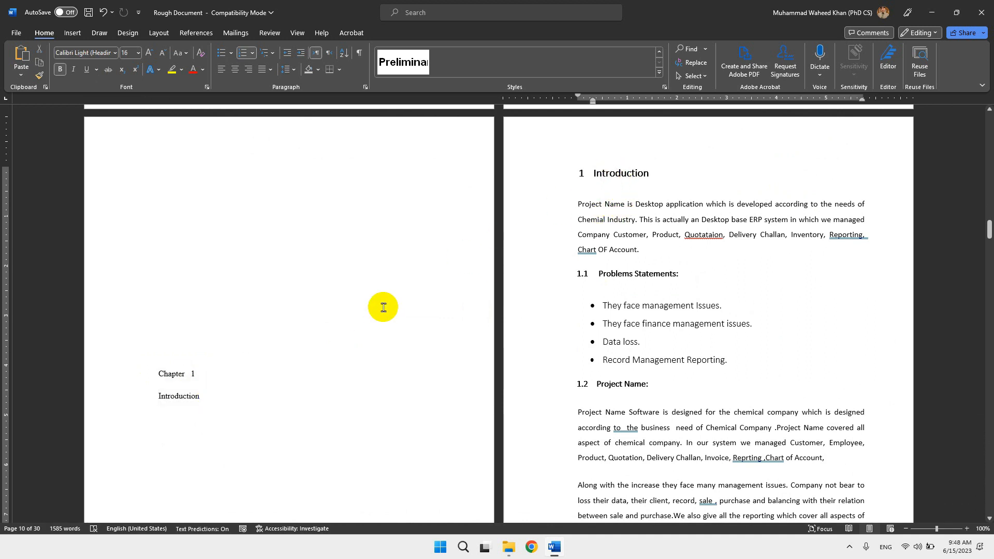
Apply the Heading 1 style to the Chapter 1 and Introduction lines on the chapter title page.
{"action": "left_click_drag", "start_coordinate": [156, 378], "coordinate": [203, 403]}
{"action": "left_click", "coordinate": [659, 72]}
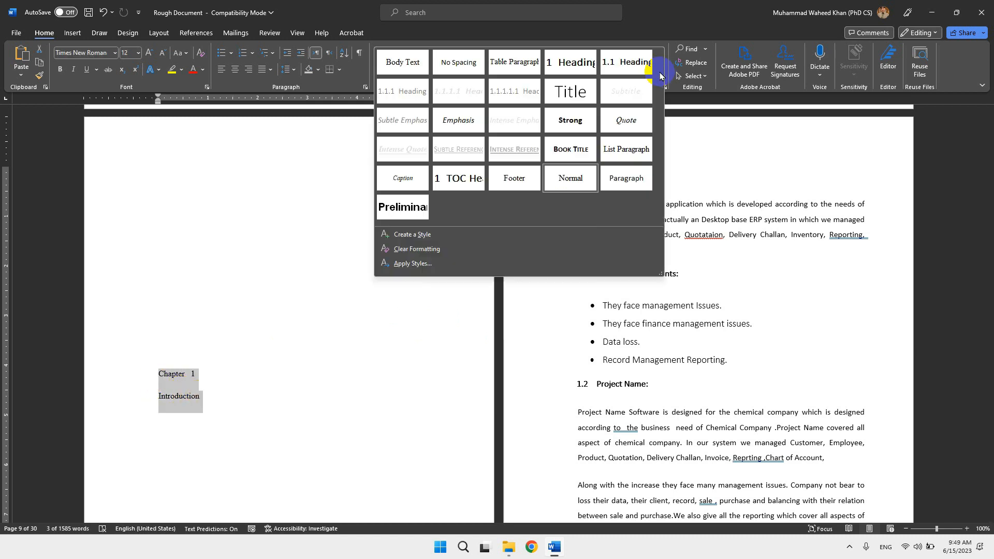
{"action": "left_click", "coordinate": [568, 64]}
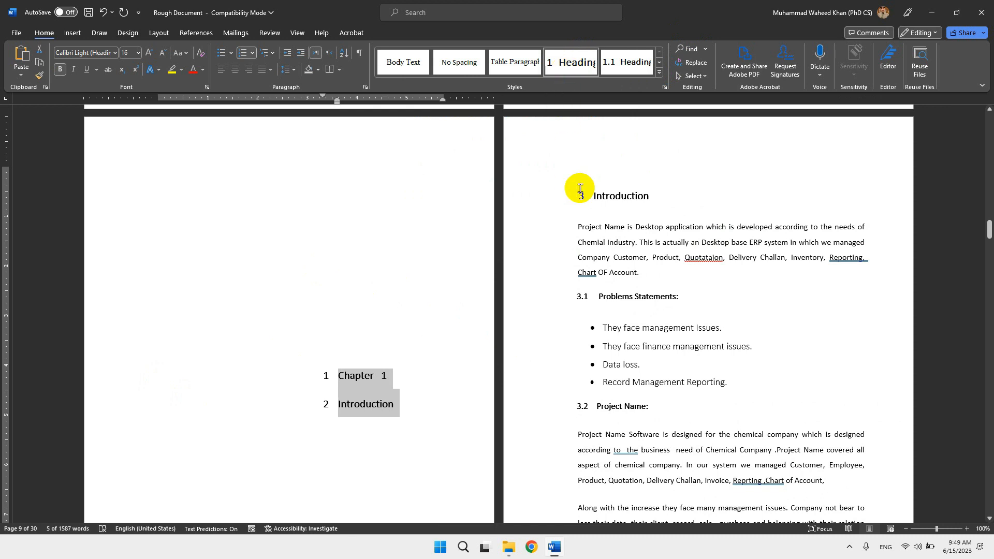
Delete the blank line above the Introduction heading on the page after the chapter title, and apply the Heading 2 style to that heading.
{"action": "left_click", "coordinate": [594, 197]}
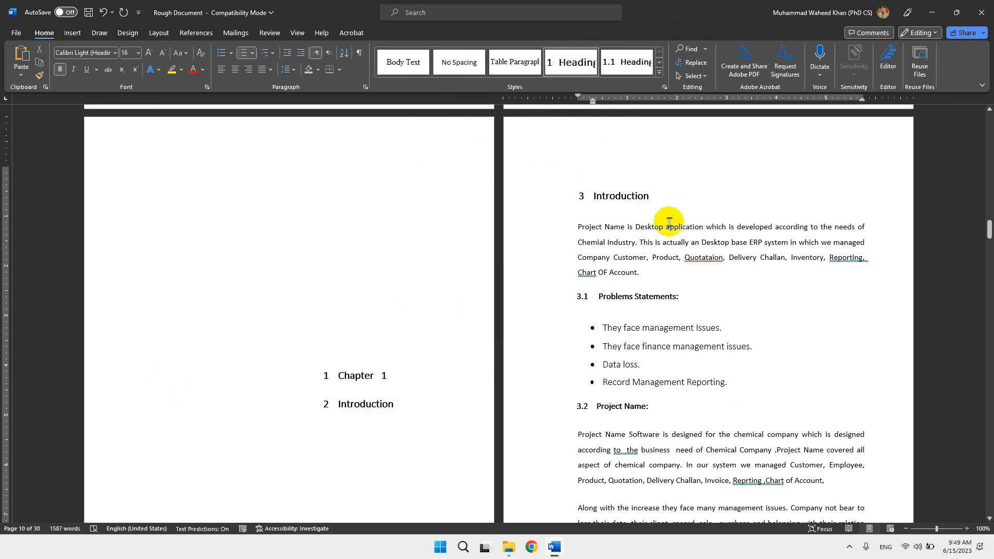
{"action": "left_click", "coordinate": [615, 165]}
{"action": "key", "text": "Delete"}
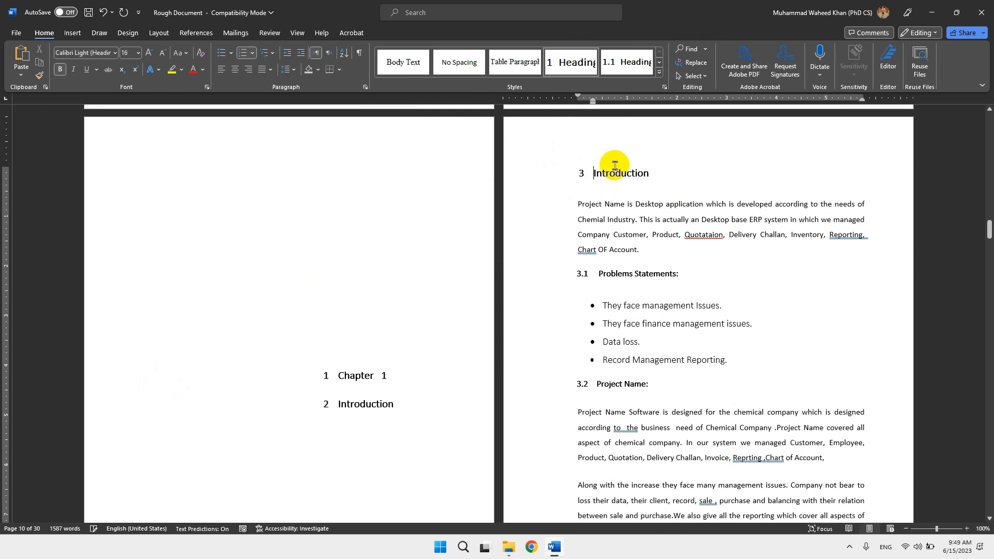
{"action": "left_click", "coordinate": [615, 165]}
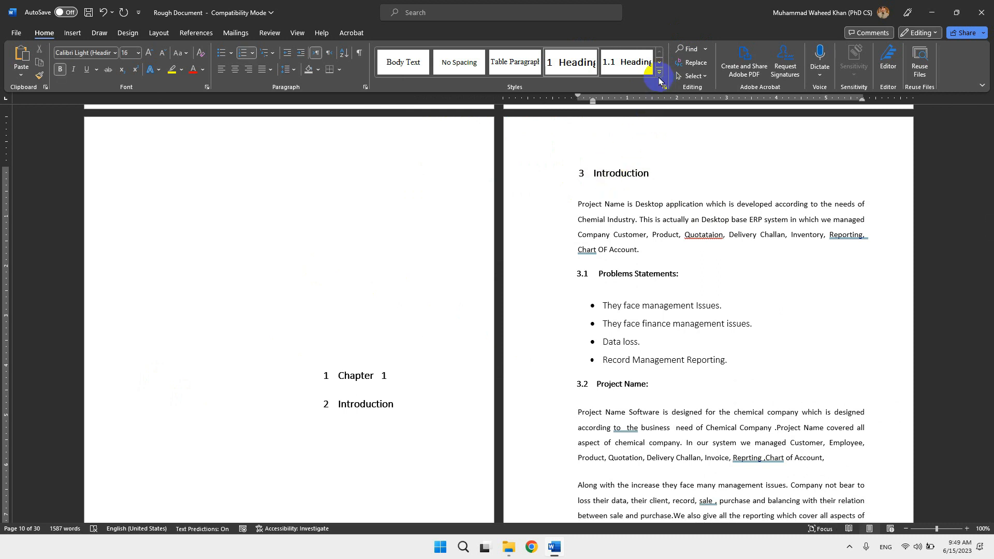
{"action": "left_click", "coordinate": [628, 66]}
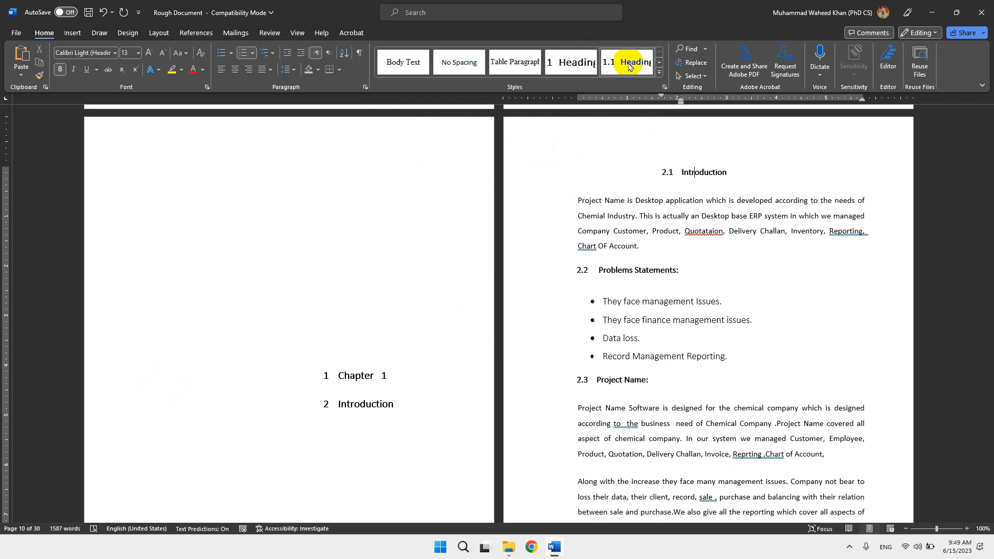
Merge the title page's Introduction line into the Chapter 1 heading paragraph, keeping it on its own line with a manual line break.
{"action": "left_click_drag", "start_coordinate": [338, 404], "coordinate": [394, 404]}
{"action": "left_click", "coordinate": [338, 377]}
{"action": "left_click_drag", "start_coordinate": [338, 377], "coordinate": [392, 404]}
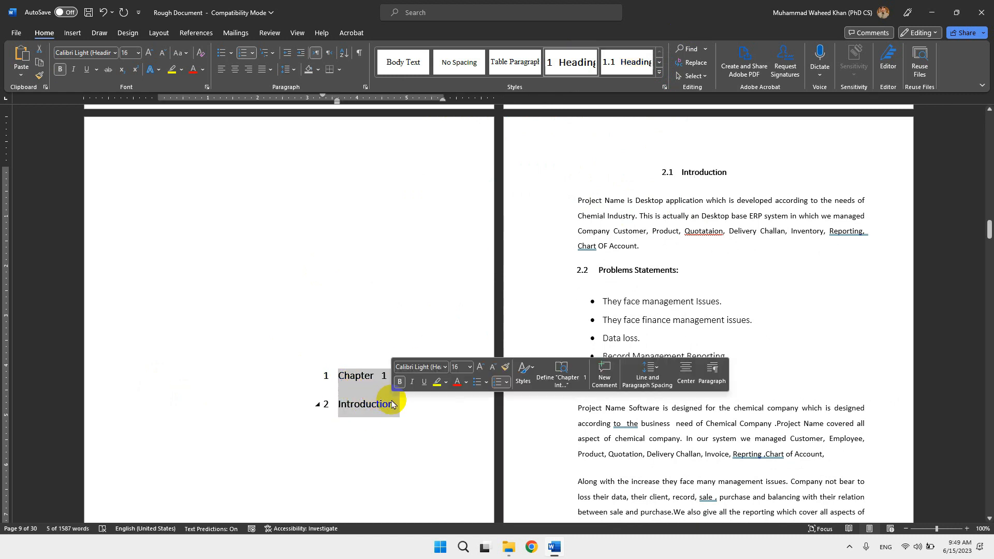
{"action": "left_click", "coordinate": [345, 405]}
{"action": "left_click_drag", "start_coordinate": [338, 403], "coordinate": [393, 403]}
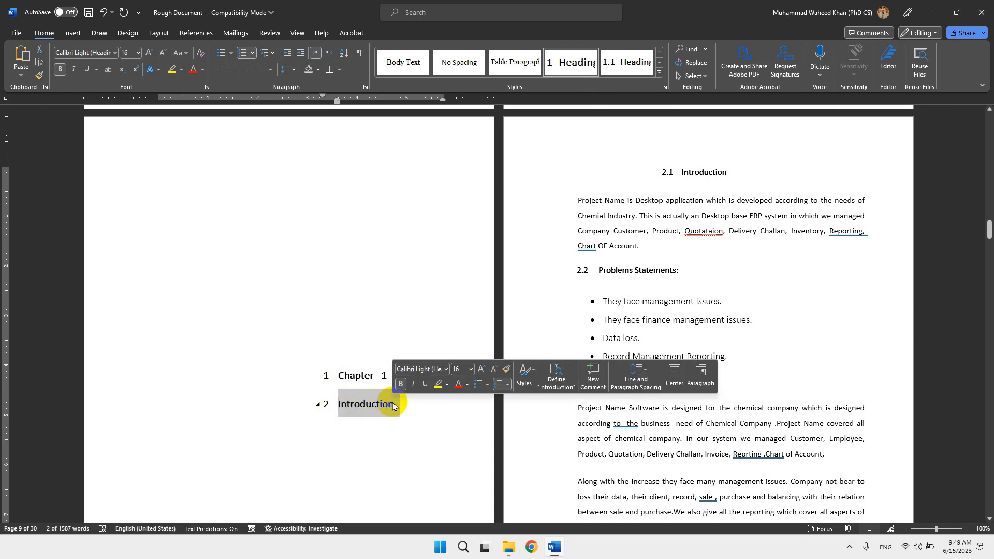
{"action": "left_click", "coordinate": [331, 406]}
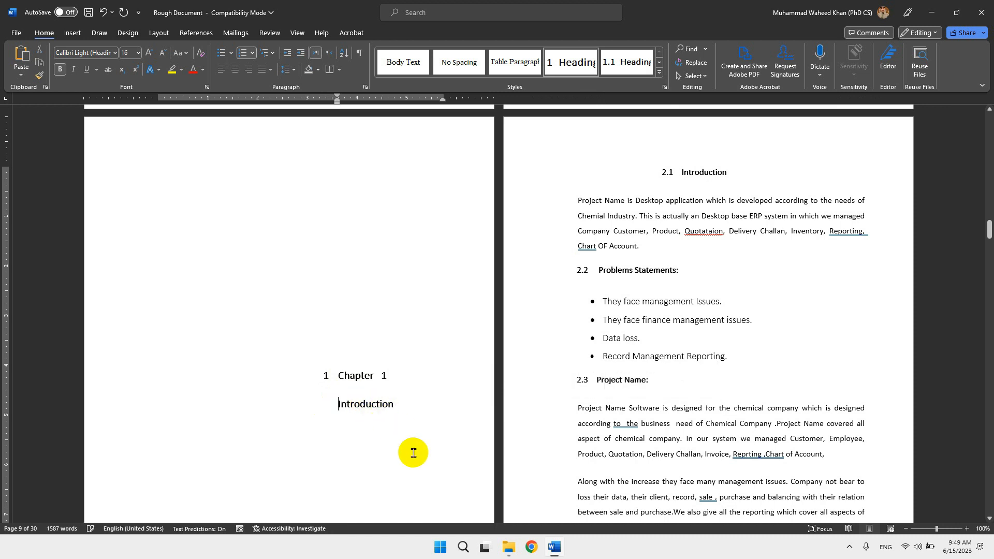
{"action": "key", "text": "BackSpace"}
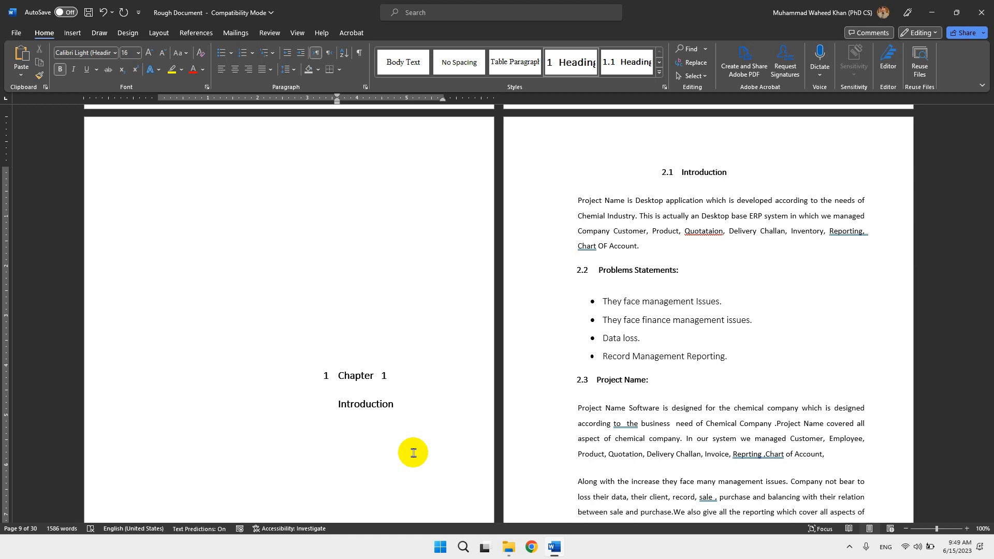
{"action": "key", "text": "BackSpace"}
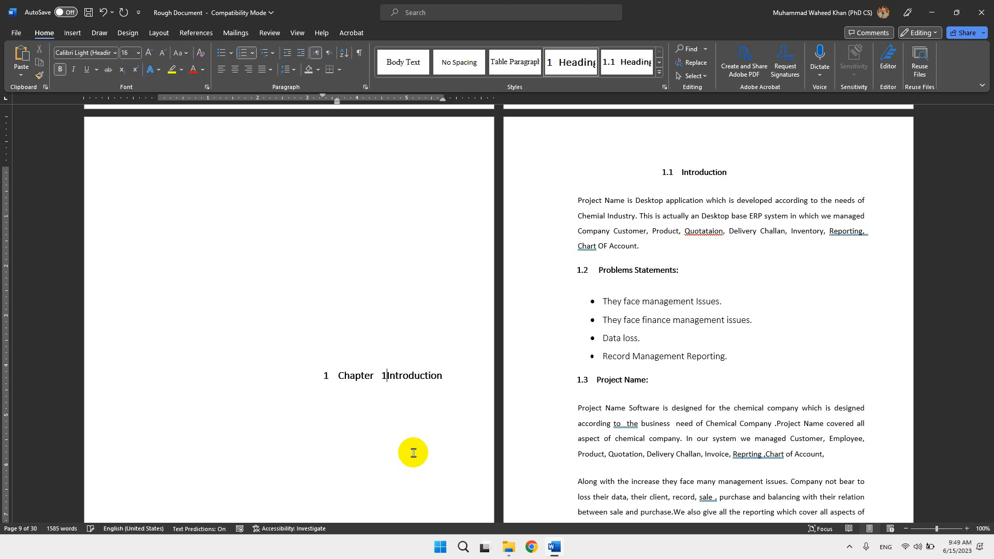
{"action": "key", "text": "shift+Return"}
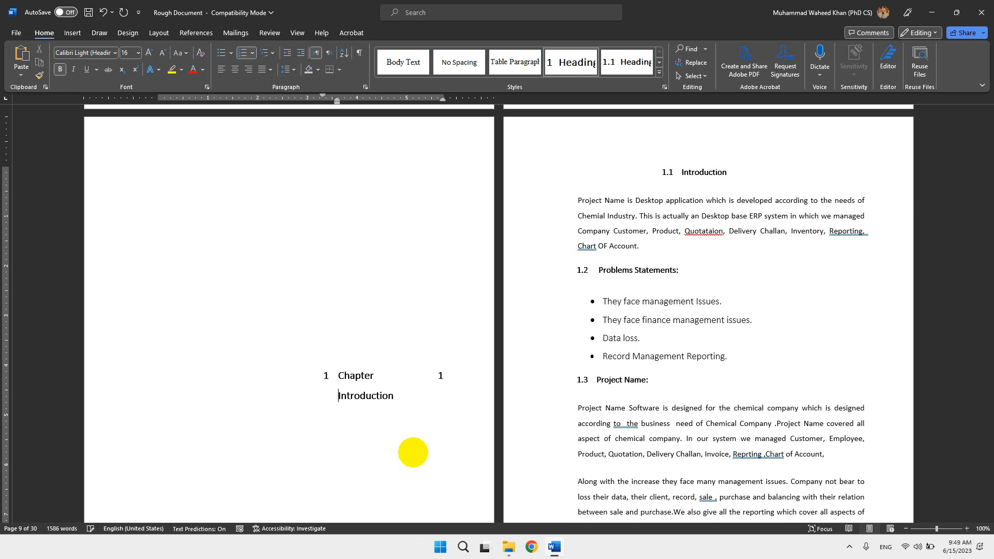
{"action": "key", "text": "BackSpace"}
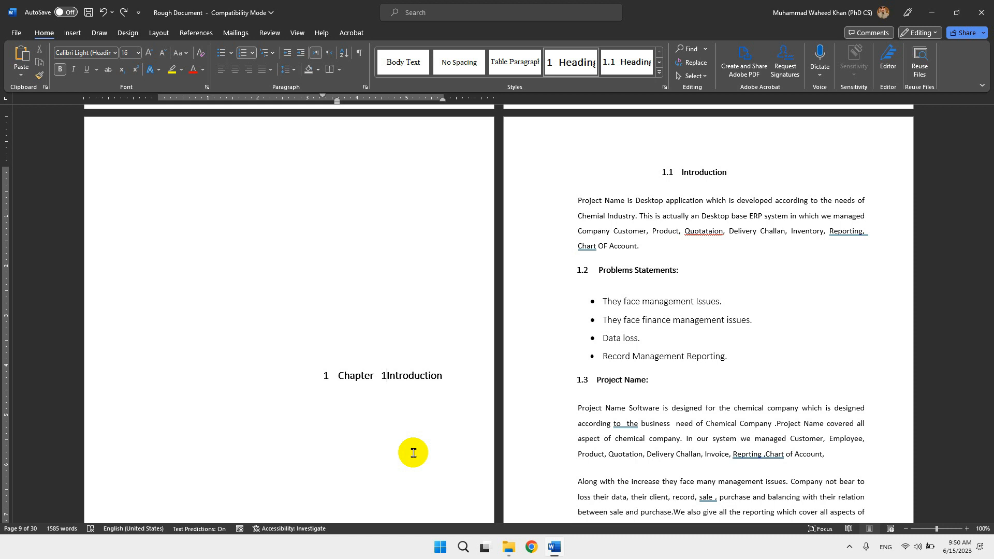
{"action": "key", "text": "shift+Return"}
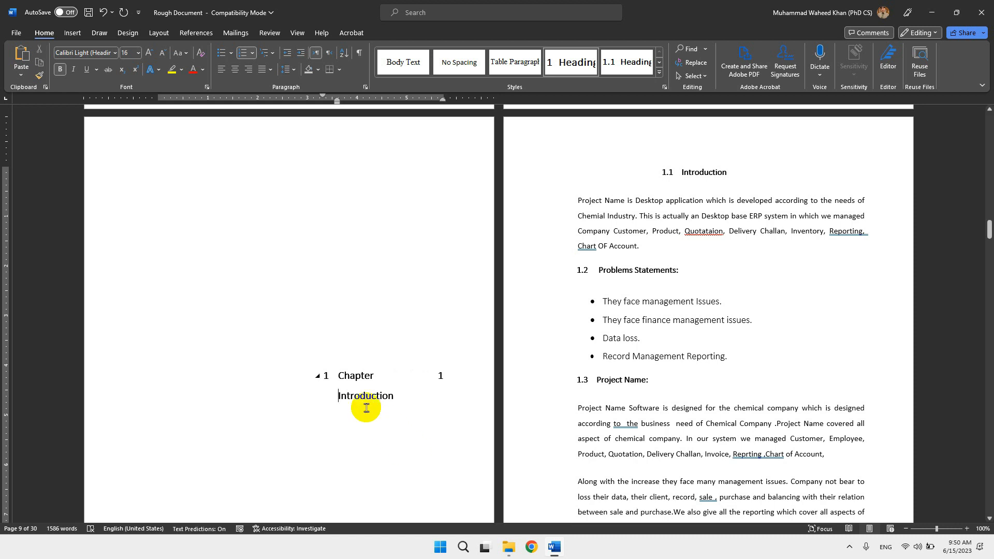
Apply the 1 Heading 1, 1.1 Heading 2, 1.1.1 Heading 3 multilevel list to the Chapter 1 Introduction title.
{"action": "left_click_drag", "start_coordinate": [333, 372], "coordinate": [413, 406]}
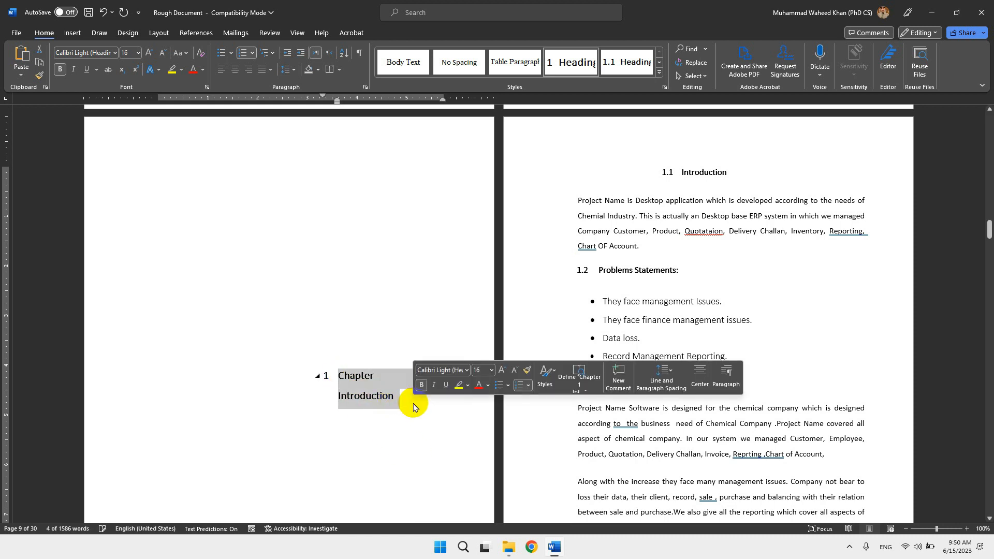
{"action": "left_click", "coordinate": [372, 395]}
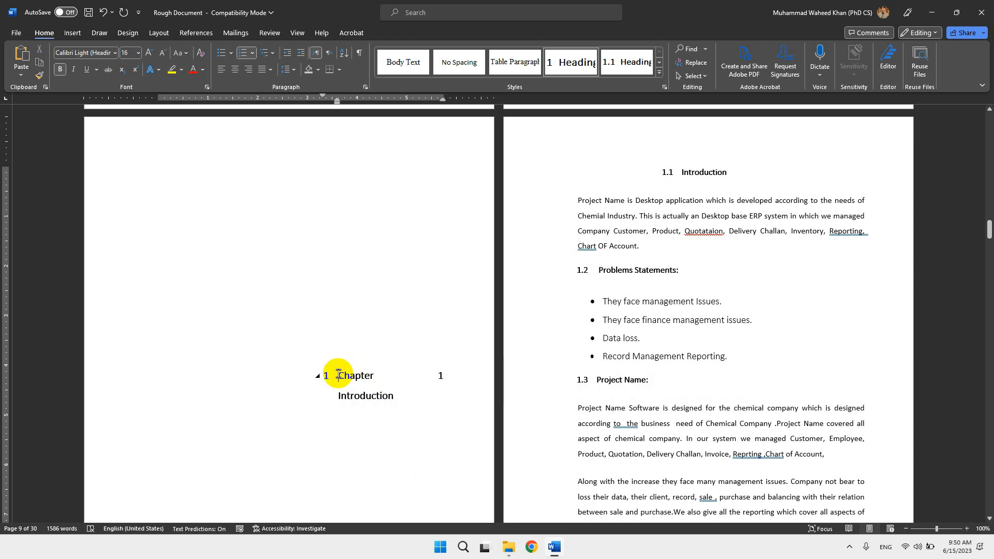
{"action": "left_click_drag", "start_coordinate": [338, 375], "coordinate": [402, 395]}
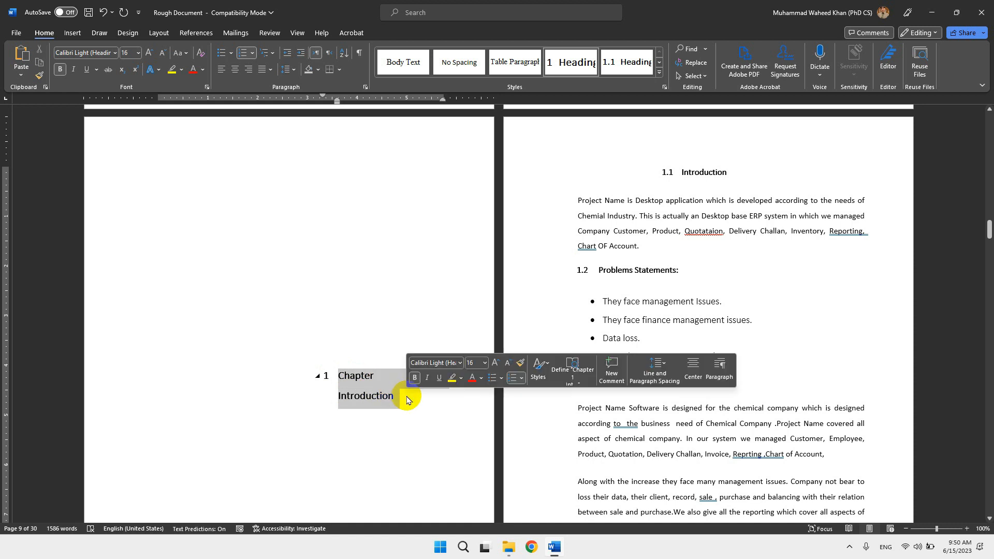
{"action": "left_click", "coordinate": [276, 55]}
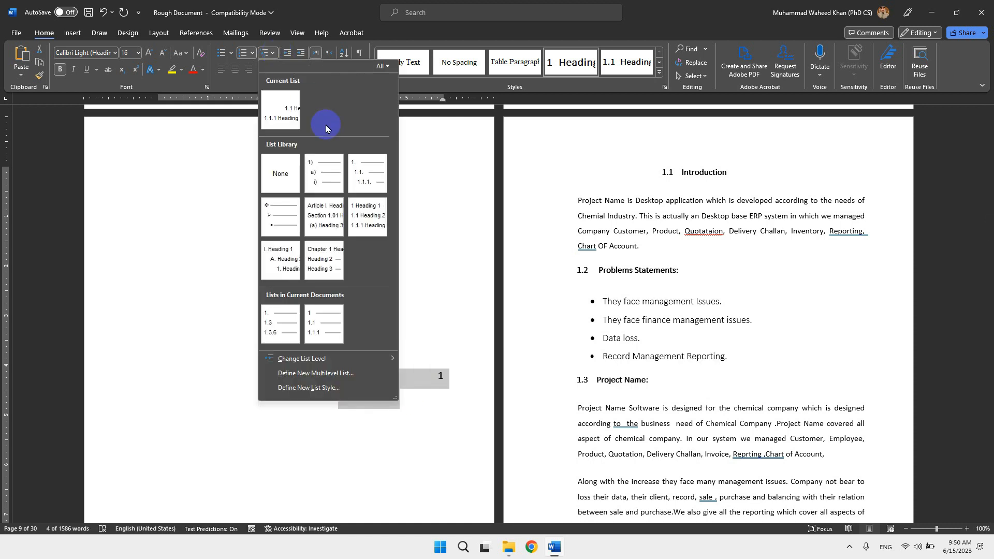
{"action": "left_click", "coordinate": [369, 221]}
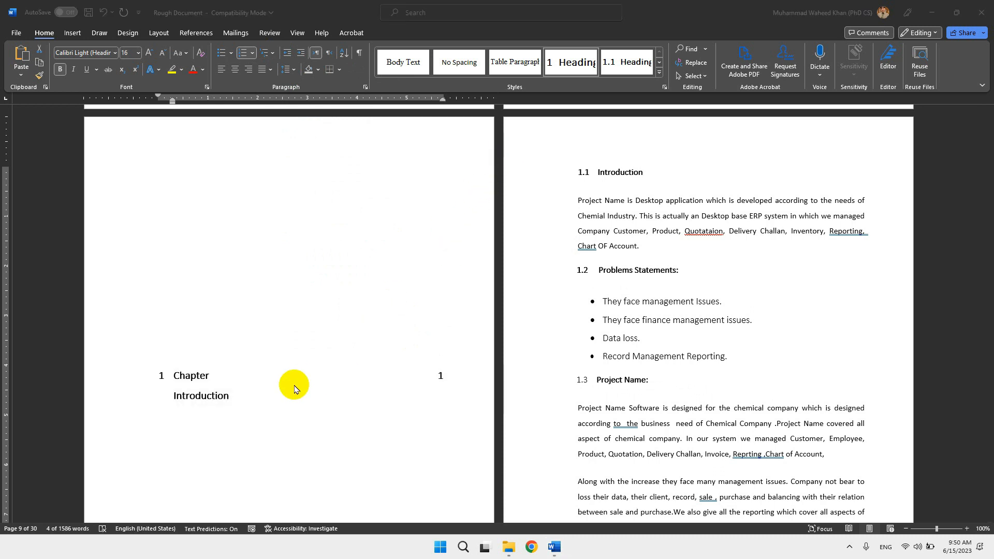
{"action": "left_click", "coordinate": [218, 382]}
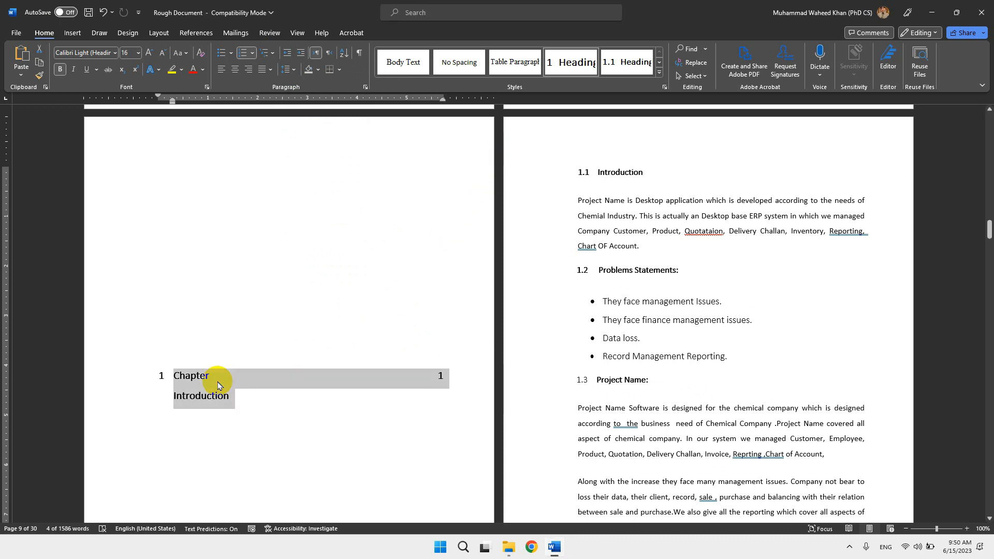
Left-align the two-line Chapter 1 Introduction title to remove the stretched spacing.
{"action": "left_click", "coordinate": [221, 72]}
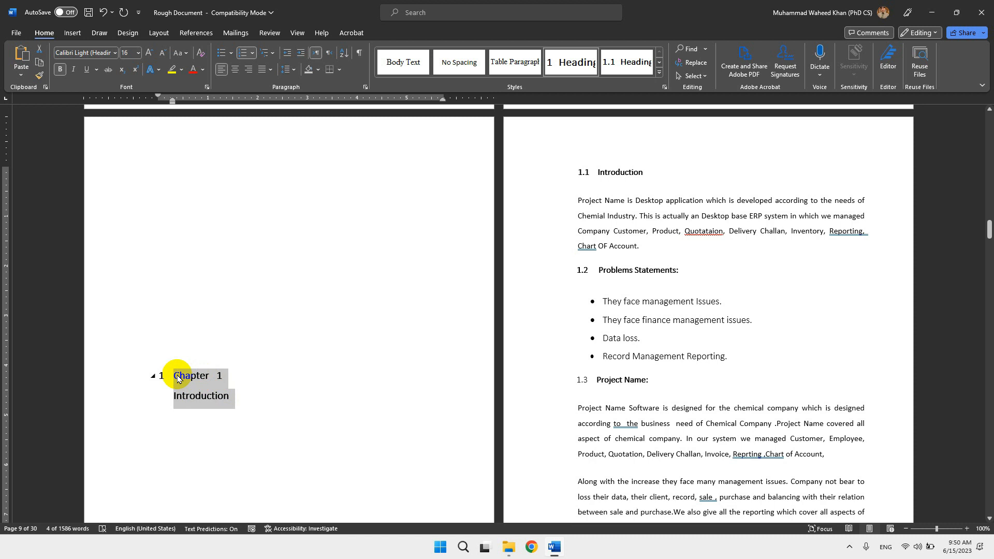
{"action": "left_click", "coordinate": [611, 176]}
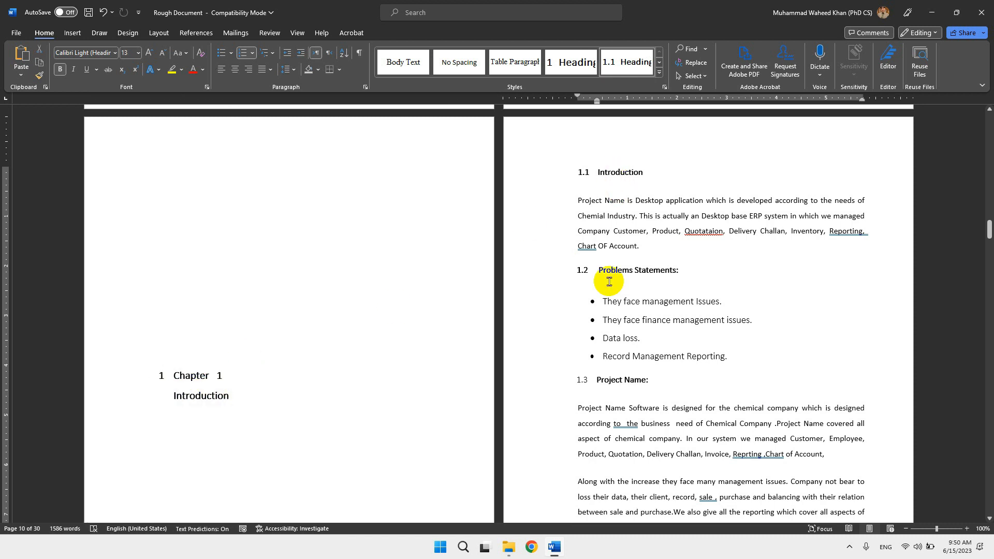
{"action": "left_click", "coordinate": [605, 380]}
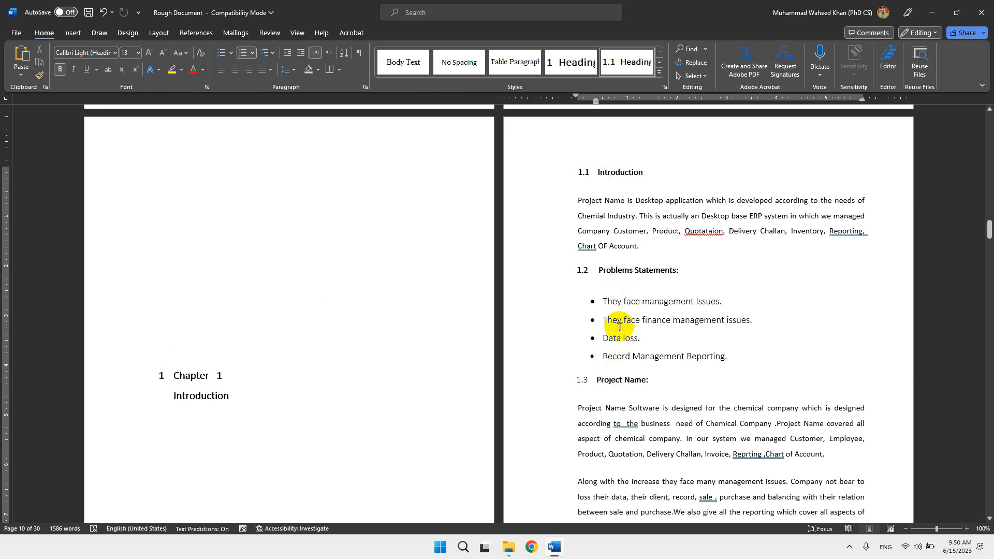
Apply the Heading 1 style to the Chapter 2 and System Analysis lines on the chapter title page.
{"action": "scroll", "coordinate": [616, 381], "scroll_direction": "down", "scroll_amount": 10}
{"action": "scroll", "coordinate": [270, 288], "scroll_direction": "down", "scroll_amount": 2}
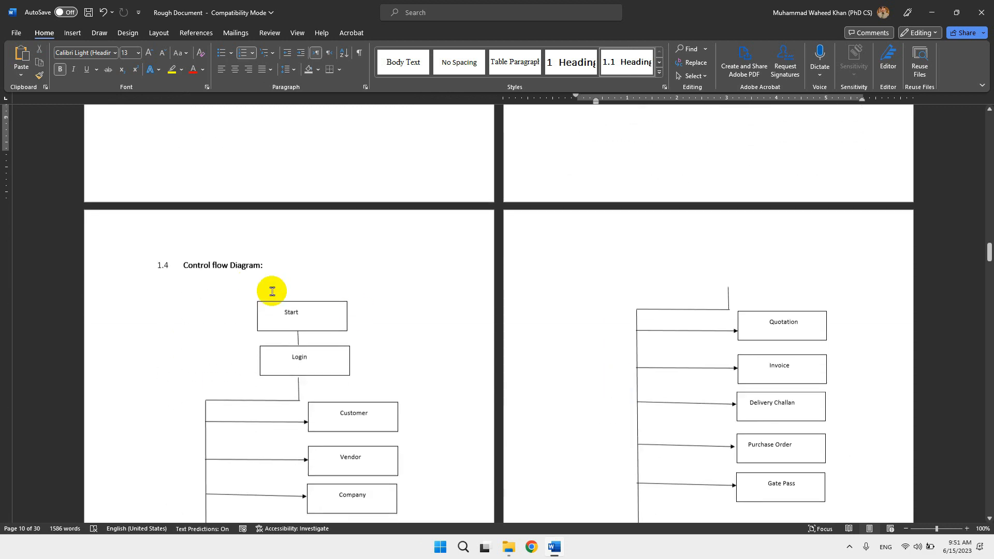
{"action": "scroll", "coordinate": [212, 269], "scroll_direction": "down", "scroll_amount": 3}
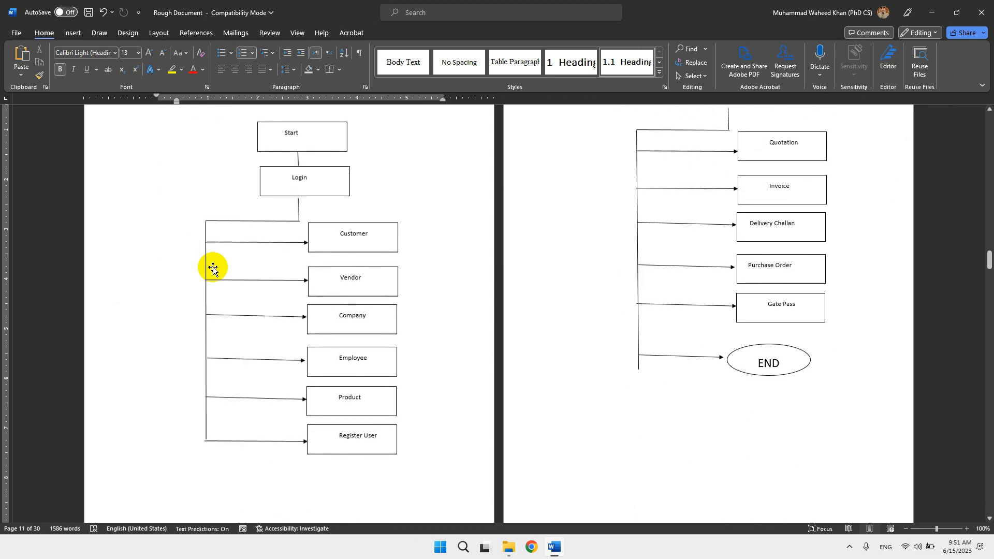
{"action": "scroll", "coordinate": [212, 268], "scroll_direction": "down", "scroll_amount": 5}
{"action": "scroll", "coordinate": [213, 267], "scroll_direction": "down", "scroll_amount": 5}
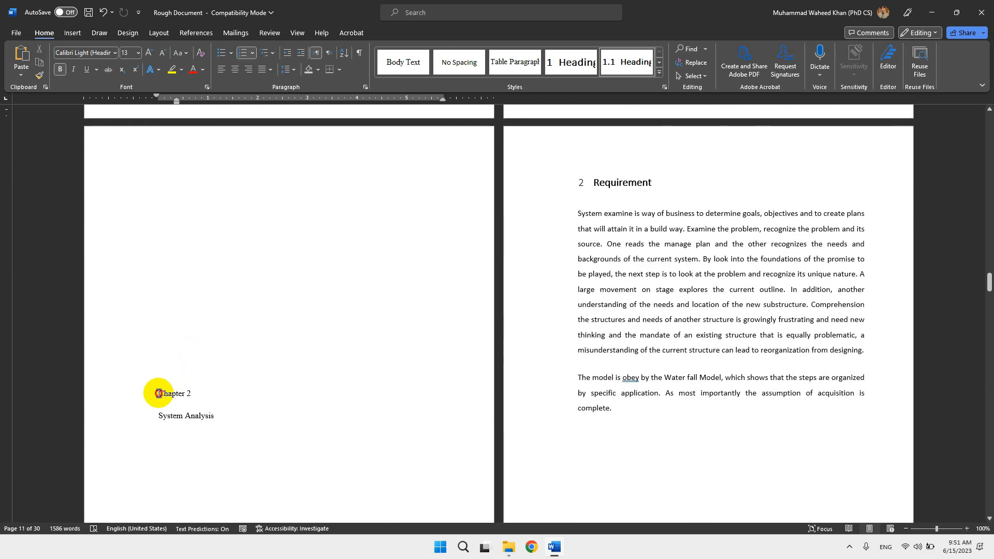
{"action": "left_click_drag", "start_coordinate": [160, 394], "coordinate": [218, 416]}
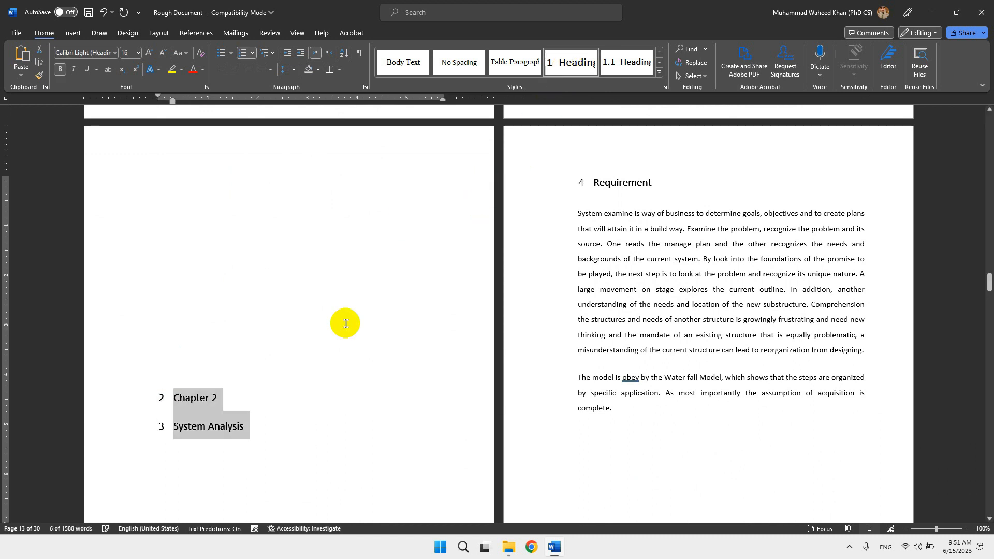
Merge the System Analysis line into the Chapter 2 heading paragraph using a manual line break, and left-align the combined title.
{"action": "left_click", "coordinate": [175, 430]}
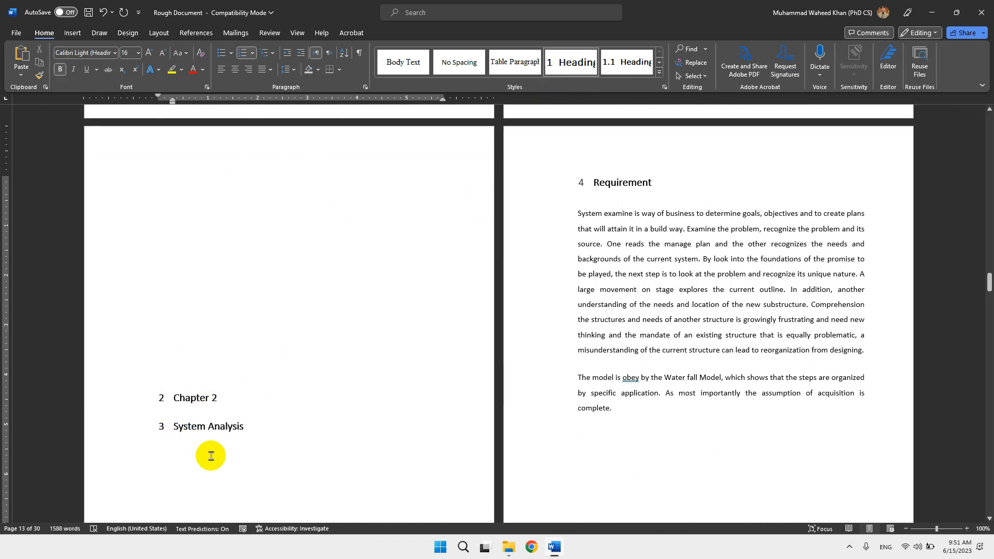
{"action": "key", "text": "BackSpace"}
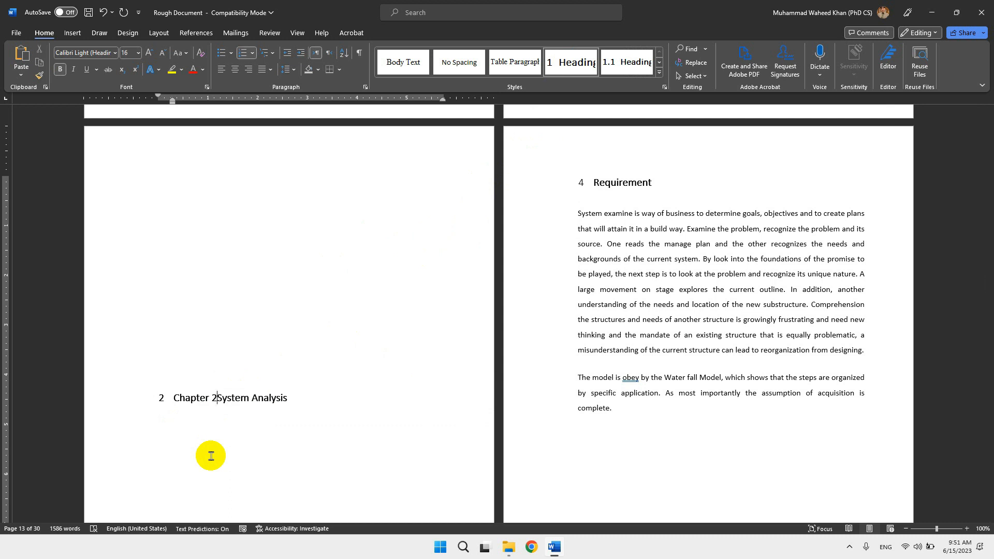
{"action": "key", "text": "shift+Return"}
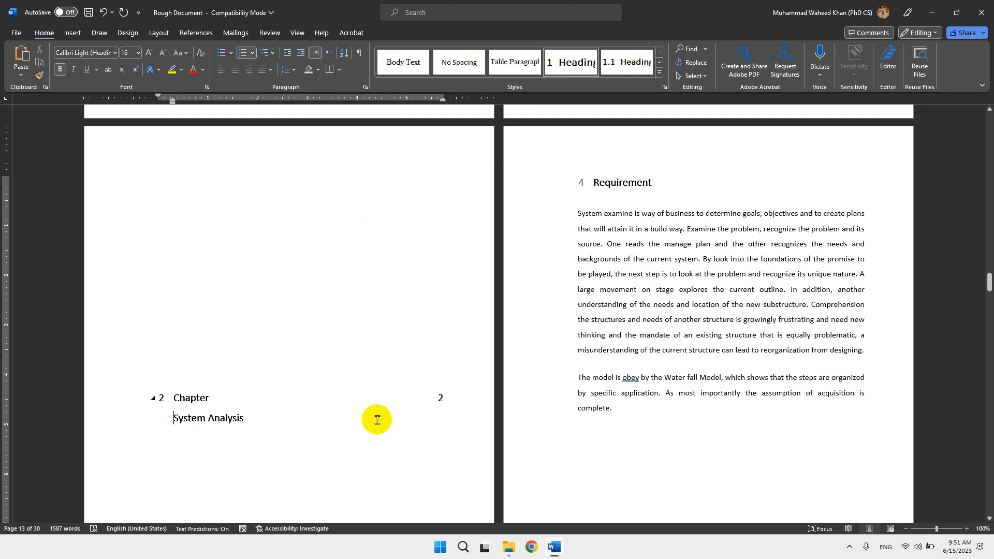
{"action": "left_click_drag", "start_coordinate": [175, 397], "coordinate": [250, 419]}
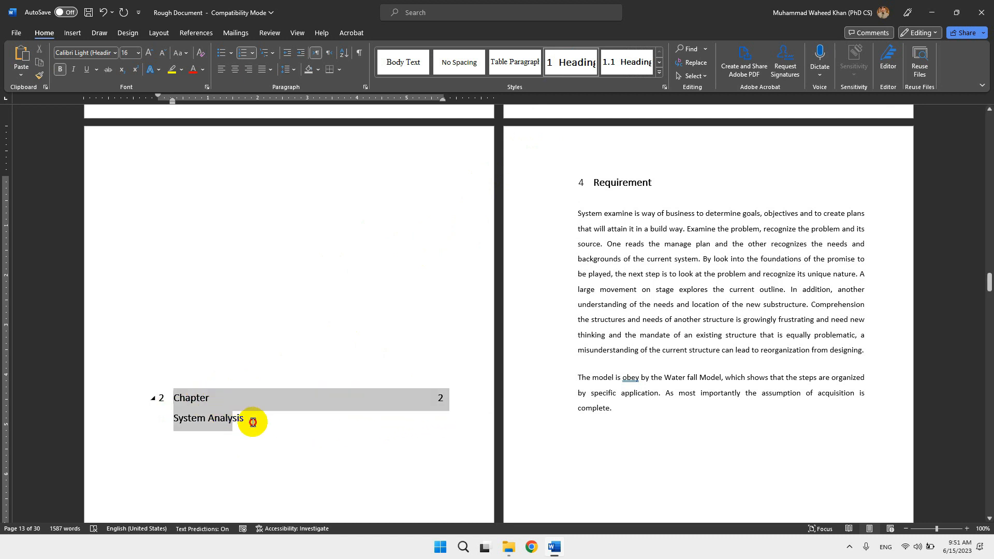
{"action": "left_click", "coordinate": [223, 73]}
Apply the Heading 2 style to the Requirement heading on the page after the Chapter 2 title.
{"action": "left_click", "coordinate": [600, 186]}
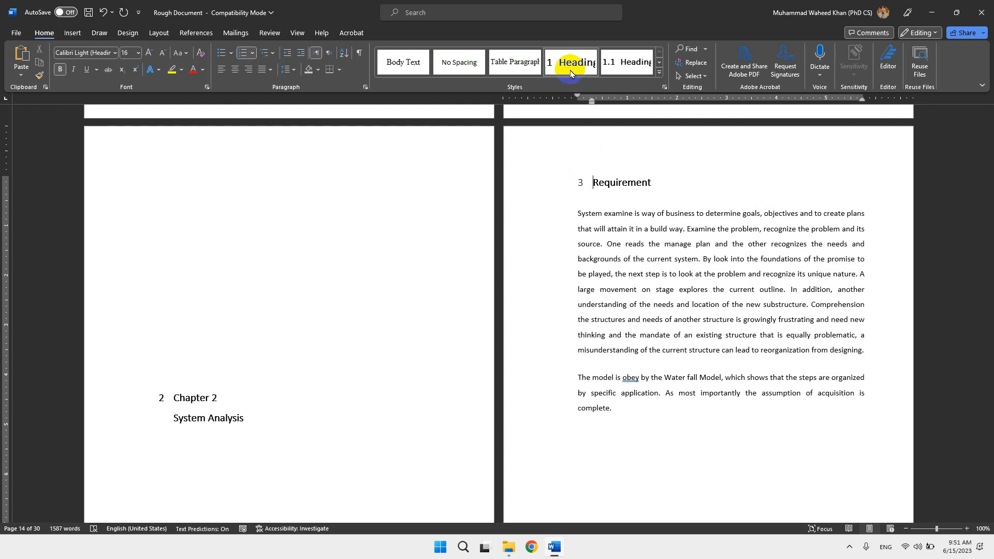
{"action": "scroll", "coordinate": [435, 325], "scroll_direction": "down", "scroll_amount": 5}
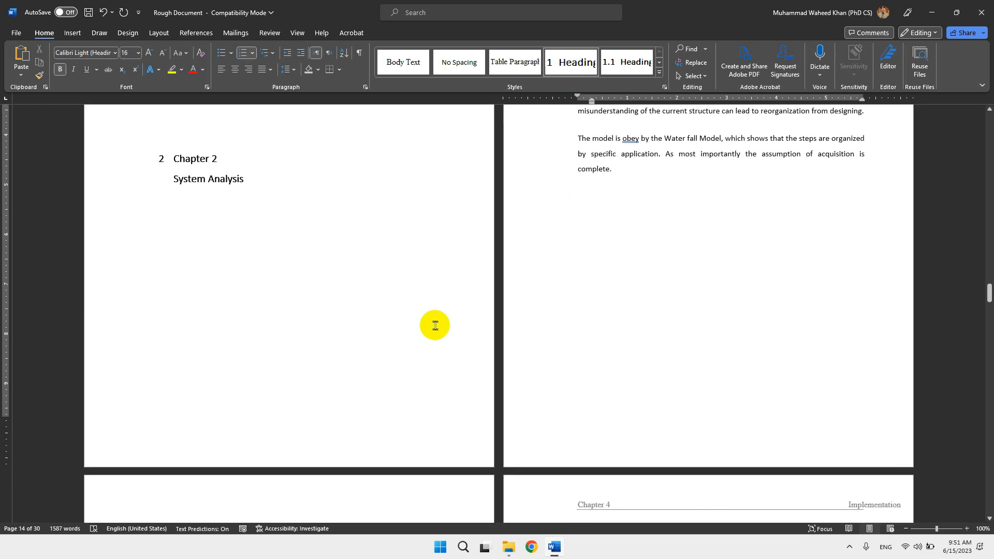
{"action": "scroll", "coordinate": [435, 325], "scroll_direction": "up", "scroll_amount": 2}
{"action": "scroll", "coordinate": [434, 325], "scroll_direction": "up", "scroll_amount": 2}
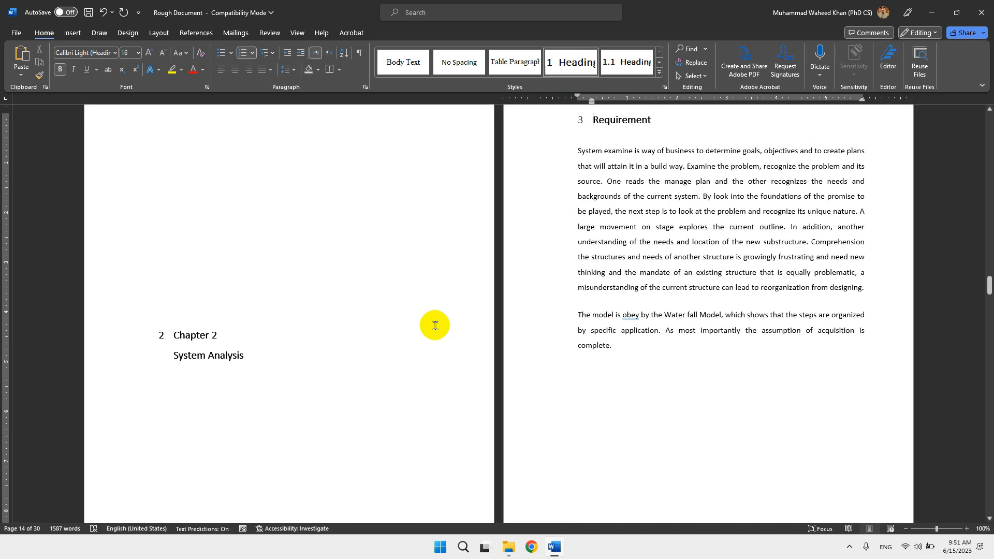
{"action": "scroll", "coordinate": [435, 325], "scroll_direction": "up", "scroll_amount": 2}
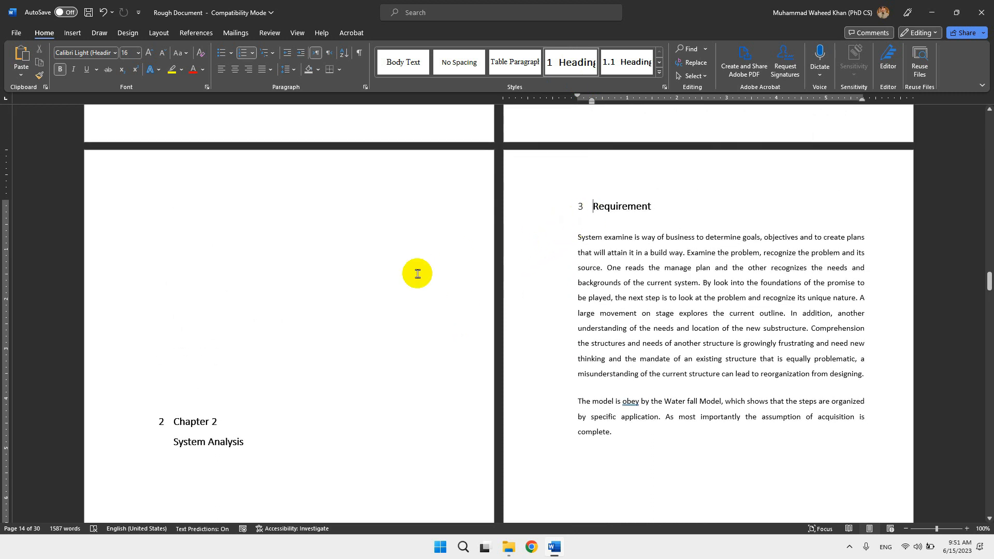
{"action": "scroll", "coordinate": [417, 274], "scroll_direction": "down", "scroll_amount": 1}
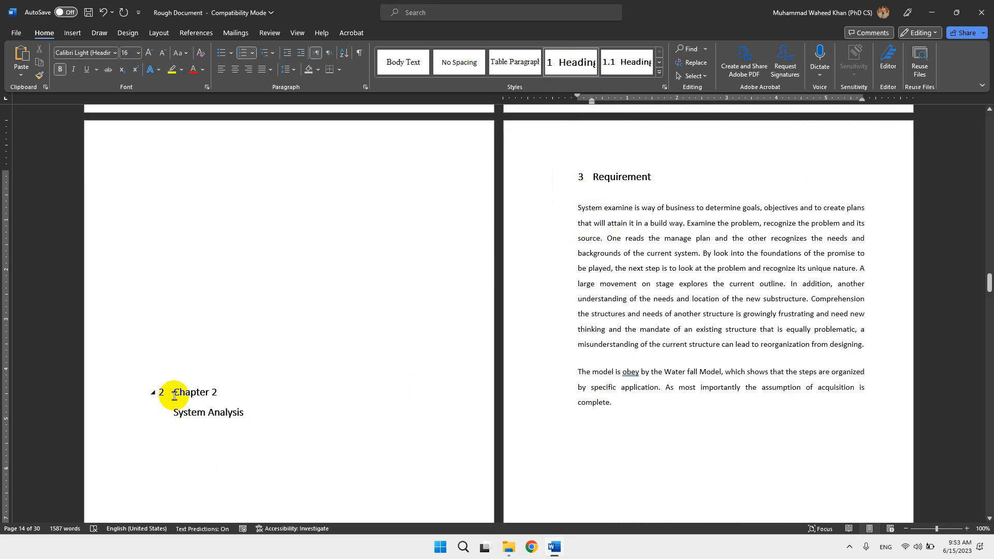
{"action": "left_click_drag", "start_coordinate": [174, 396], "coordinate": [238, 412]}
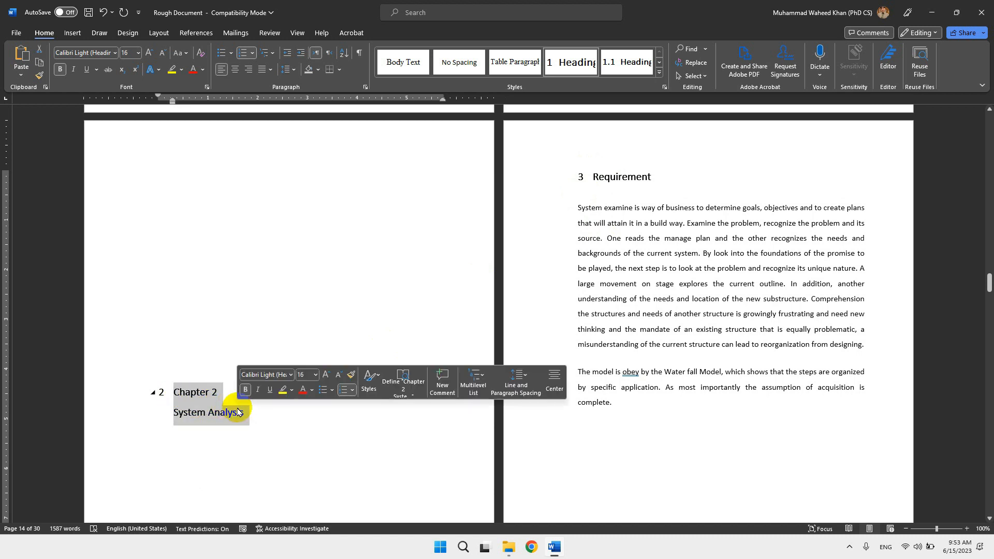
{"action": "left_click", "coordinate": [603, 178]}
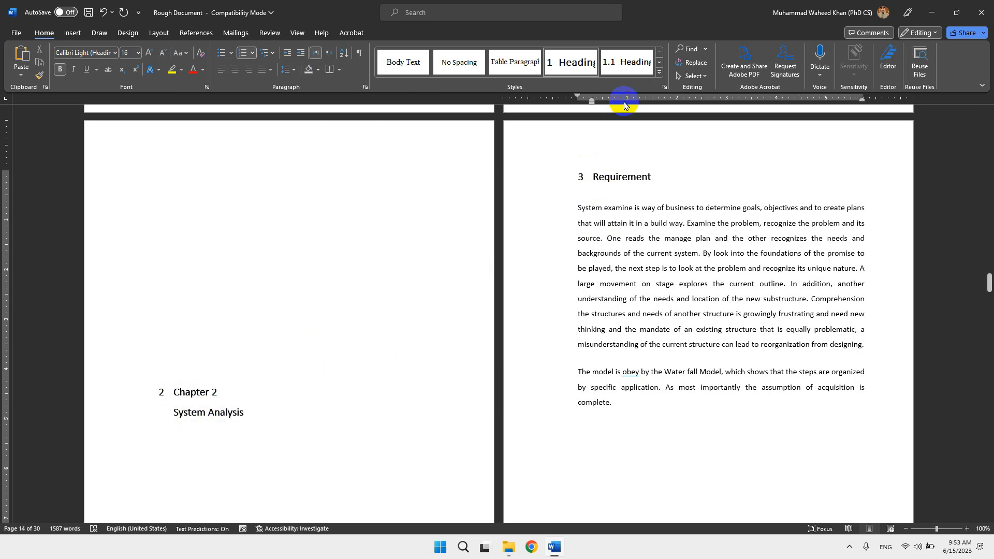
{"action": "left_click", "coordinate": [628, 63]}
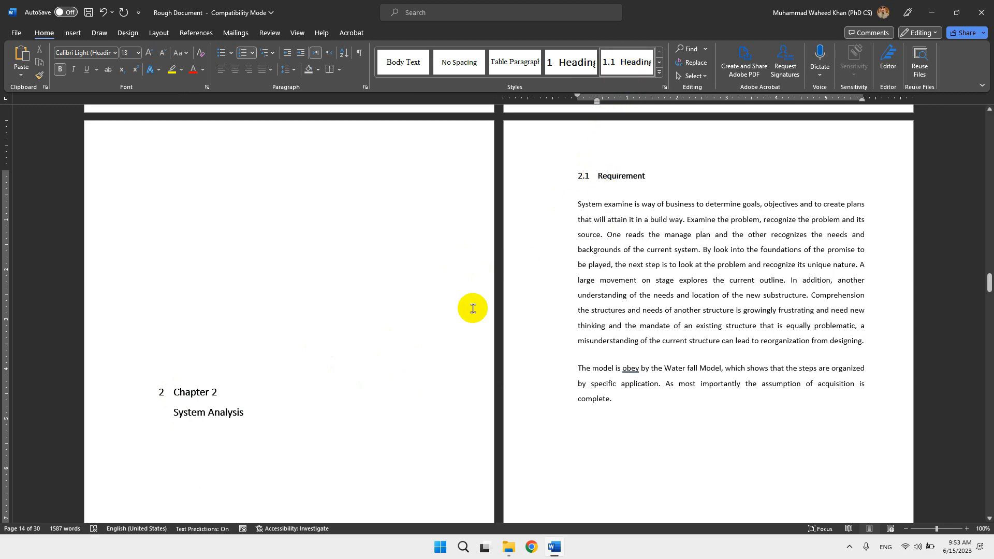
Apply the Heading 3 style to the Create Company heading below Use Case Delete Instrument Product Invoice.
{"action": "scroll", "coordinate": [366, 372], "scroll_direction": "down", "scroll_amount": 10}
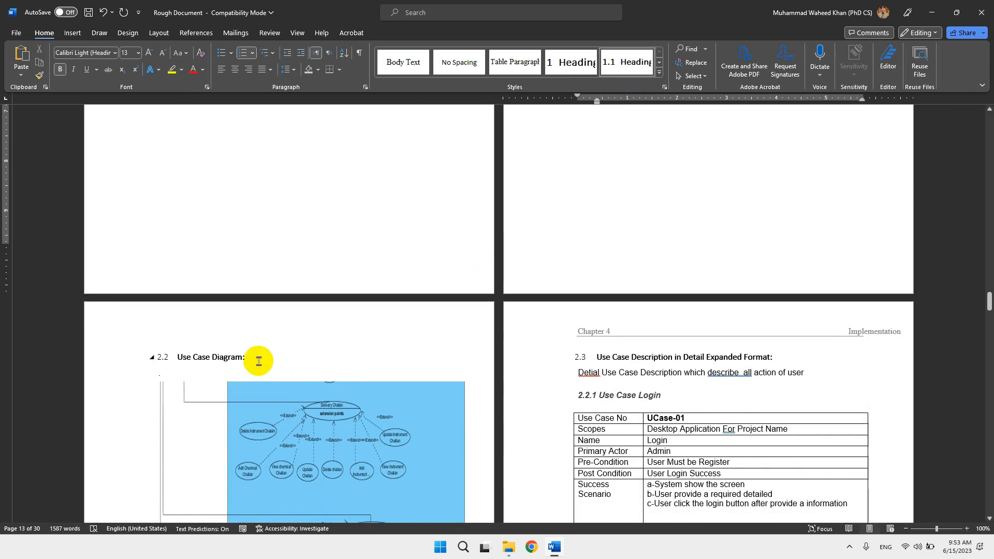
{"action": "scroll", "coordinate": [242, 361], "scroll_direction": "down", "scroll_amount": 3}
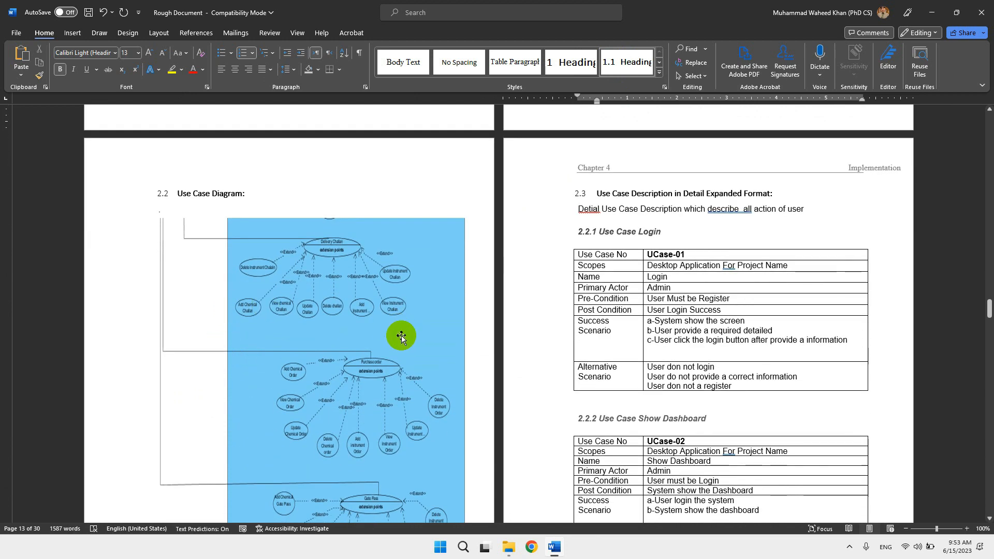
{"action": "scroll", "coordinate": [401, 336], "scroll_direction": "down", "scroll_amount": 8}
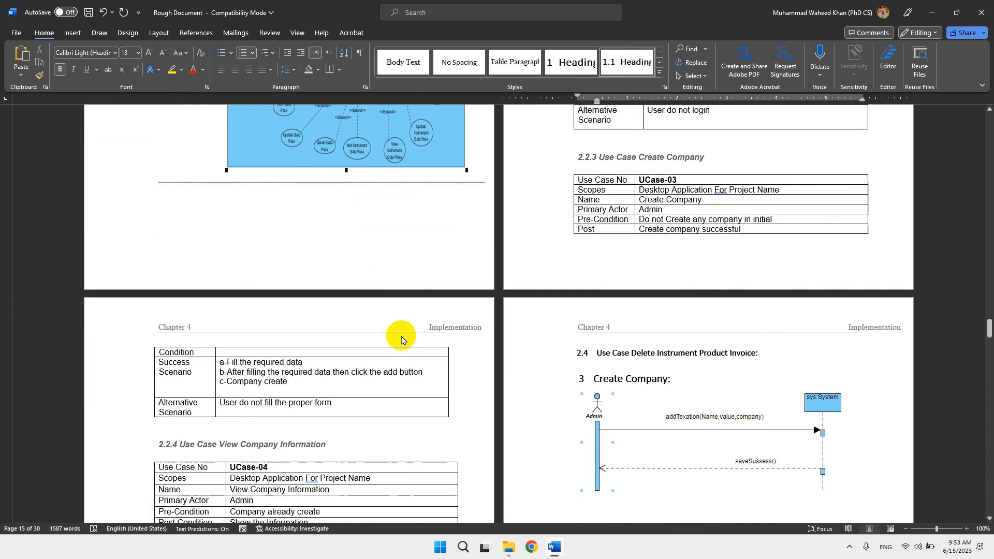
{"action": "scroll", "coordinate": [401, 336], "scroll_direction": "down", "scroll_amount": 2}
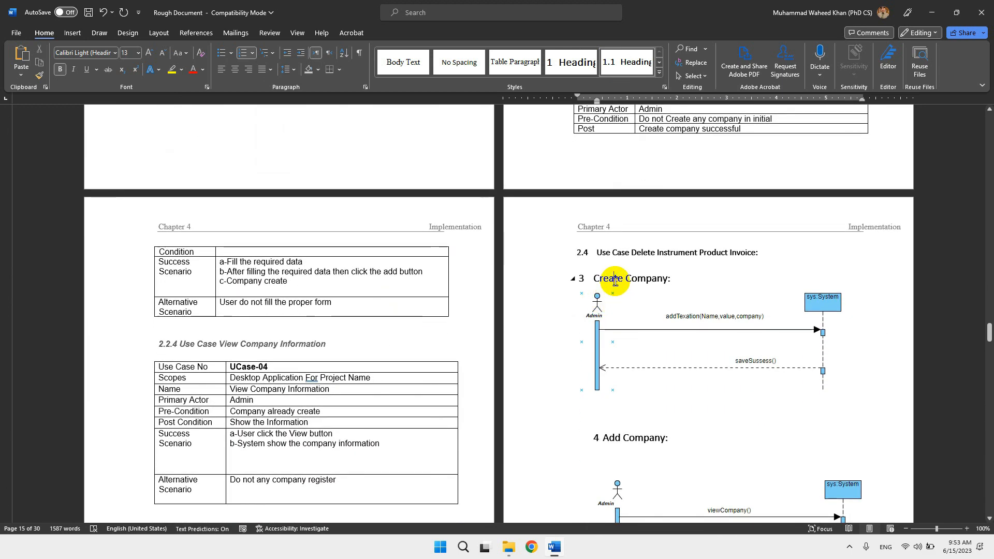
{"action": "left_click", "coordinate": [615, 280]}
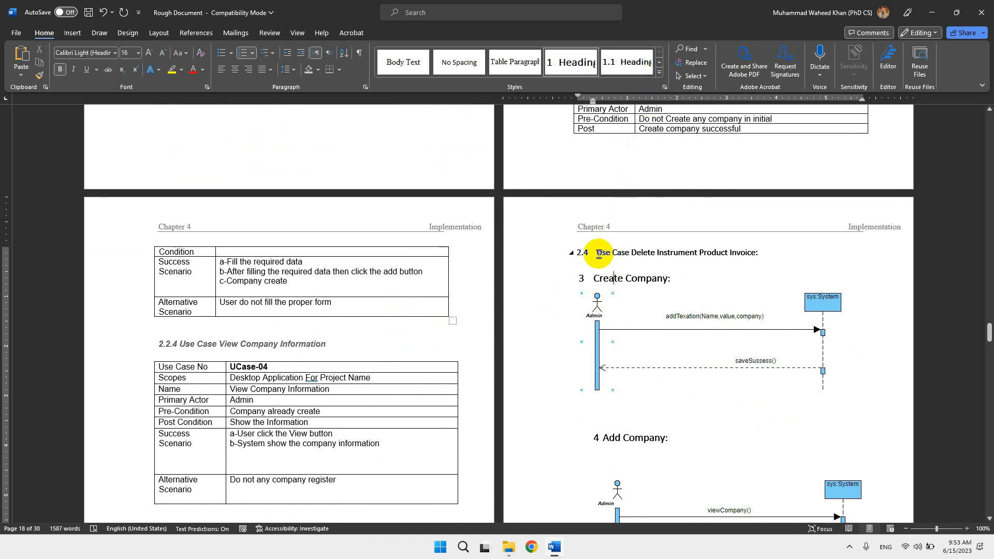
{"action": "left_click_drag", "start_coordinate": [596, 252], "coordinate": [663, 253]}
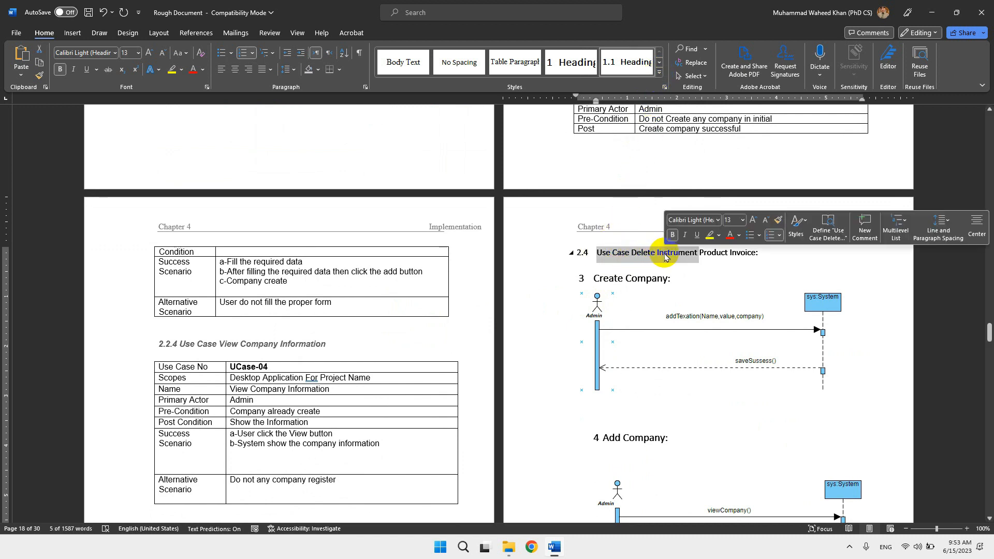
{"action": "left_click_drag", "start_coordinate": [594, 278], "coordinate": [667, 278]}
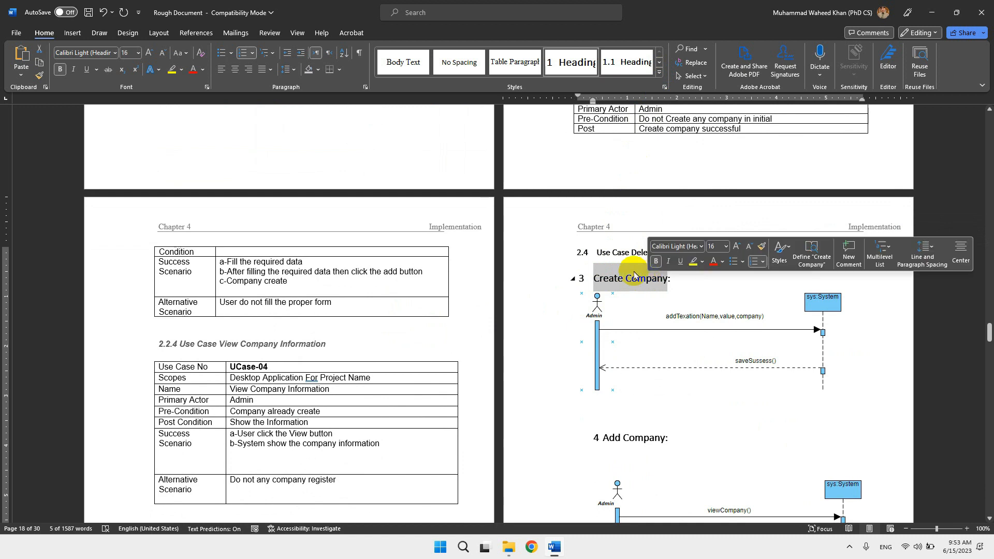
{"action": "left_click", "coordinate": [608, 254]}
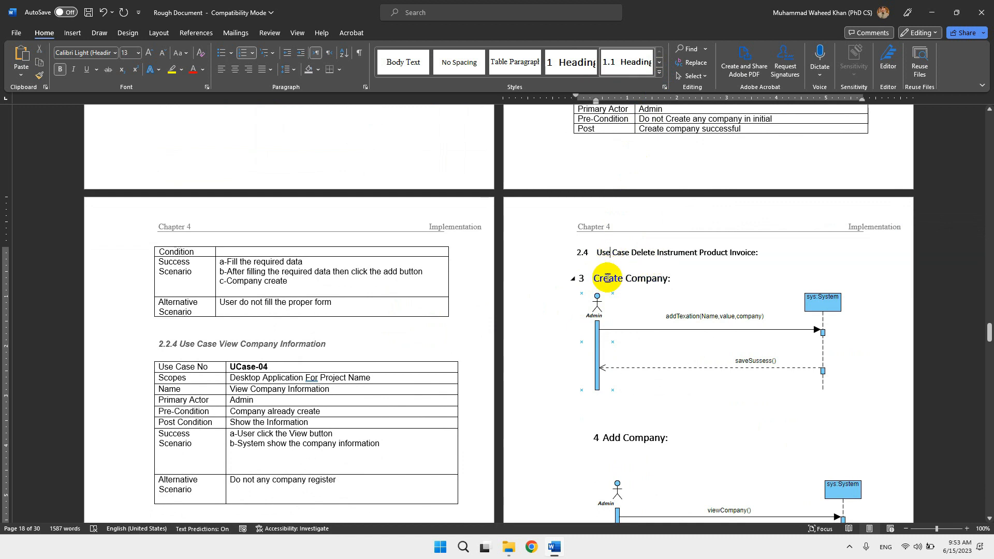
{"action": "left_click", "coordinate": [606, 279]}
{"action": "left_click", "coordinate": [659, 78]}
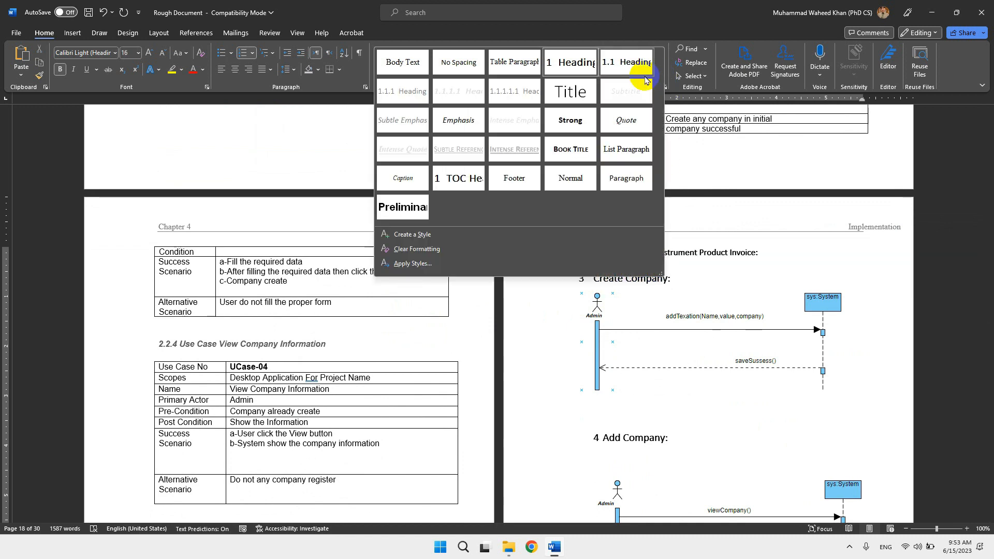
{"action": "left_click", "coordinate": [409, 99]}
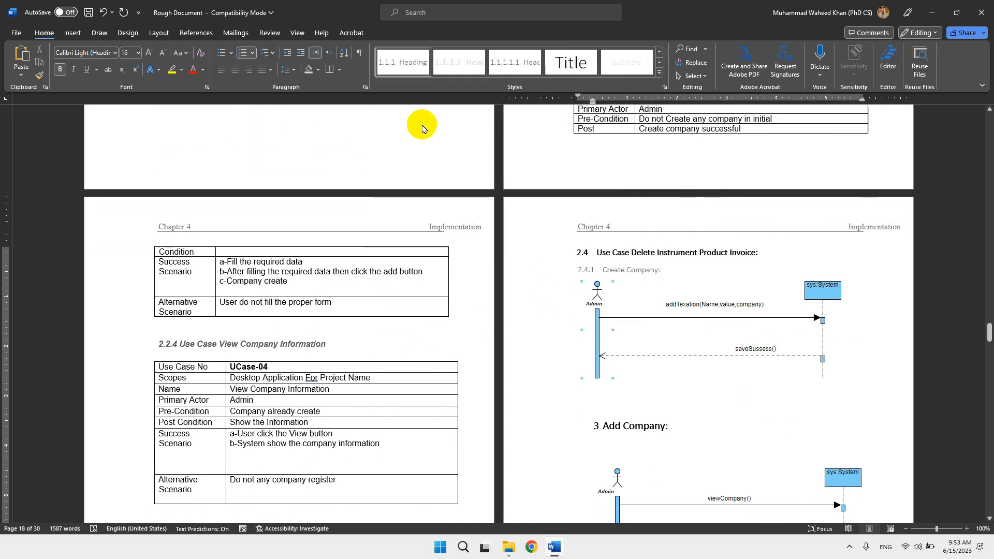
Apply the Heading 3 style to the Add Company heading below the Create Company diagram.
{"action": "scroll", "coordinate": [551, 310], "scroll_direction": "down", "scroll_amount": 2}
{"action": "scroll", "coordinate": [550, 310], "scroll_direction": "down", "scroll_amount": 1}
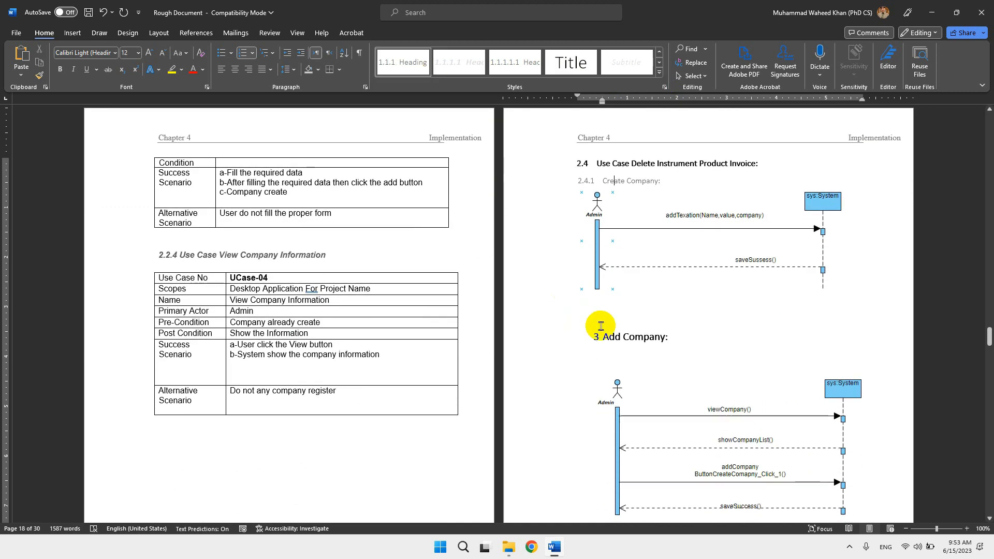
{"action": "left_click", "coordinate": [595, 335]}
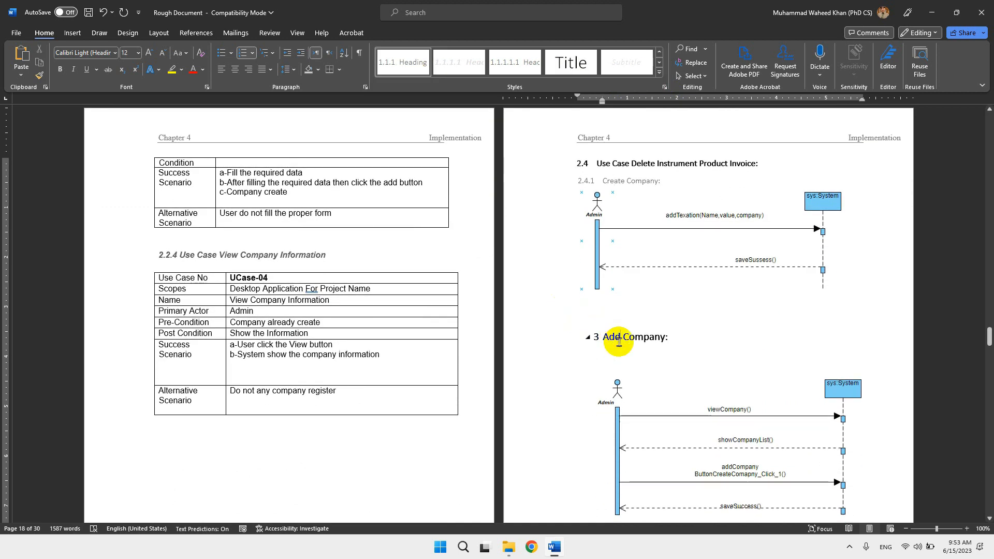
{"action": "left_click", "coordinate": [392, 61]}
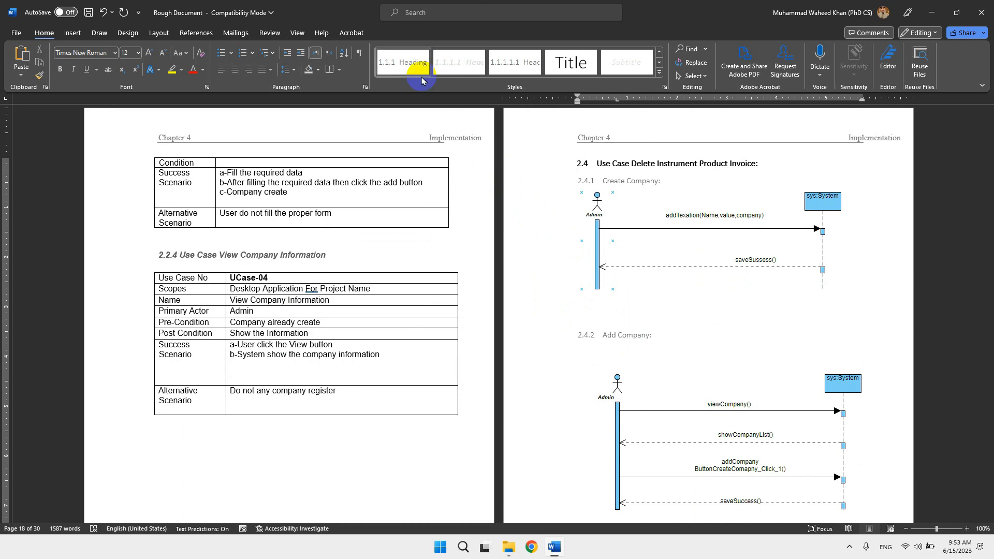
Modify the Heading 3 style to use bold text and the Automatic font color.
{"action": "left_click", "coordinate": [401, 66]}
{"action": "right_click", "coordinate": [401, 67]}
{"action": "left_click", "coordinate": [406, 84]}
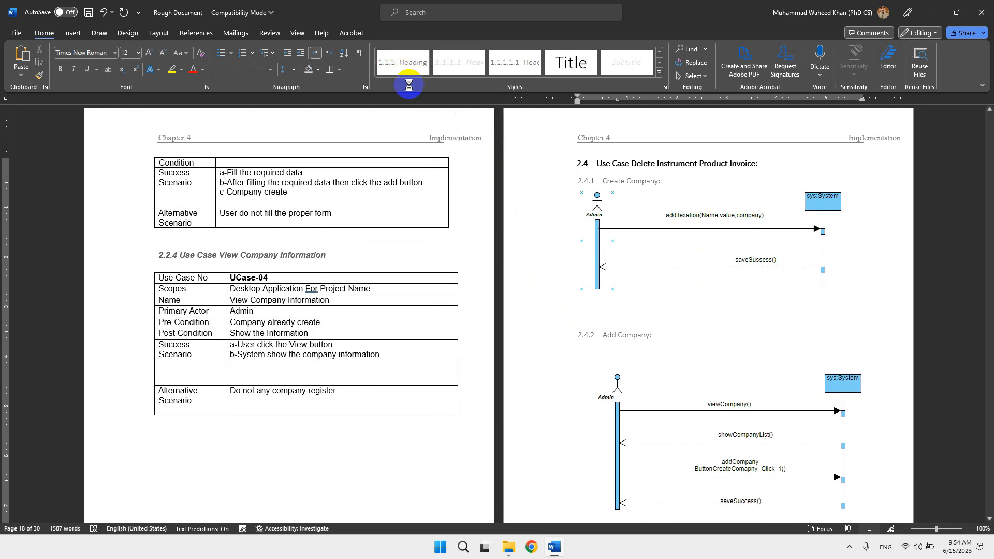
{"action": "left_click", "coordinate": [458, 218]}
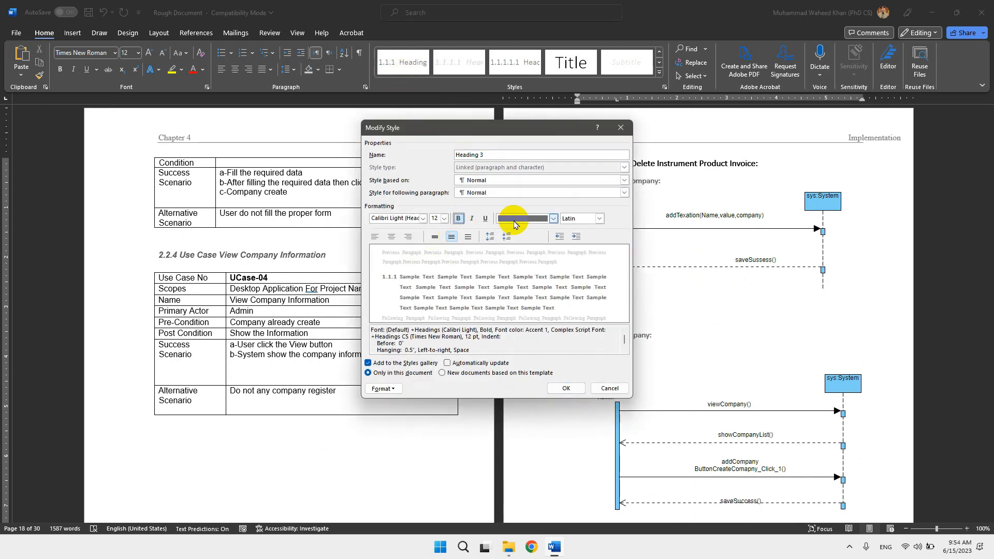
{"action": "left_click", "coordinate": [514, 220]}
{"action": "left_click", "coordinate": [516, 233]}
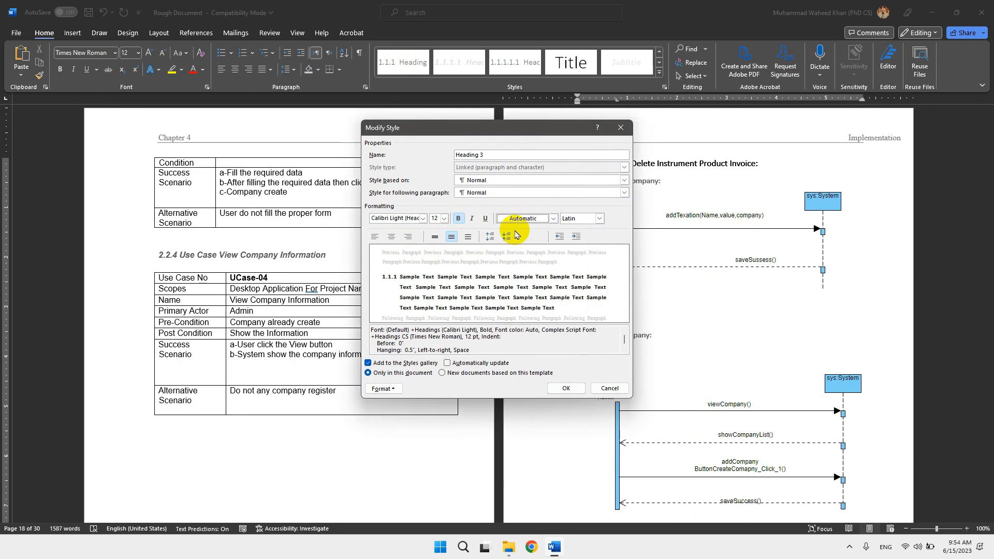
{"action": "left_click", "coordinate": [566, 388]}
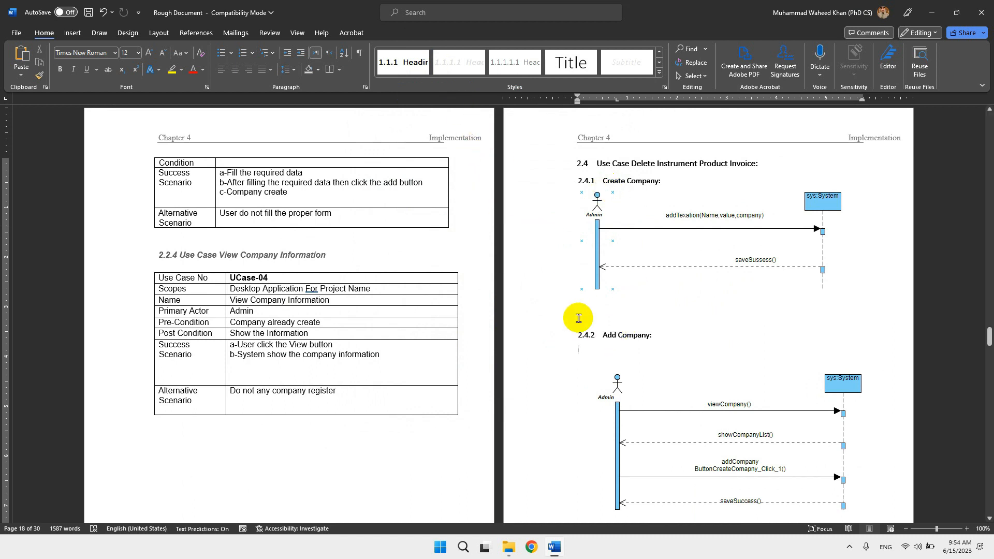
Apply the Heading 3 style to the Delete Company and Add Vendor headings above their sequence diagrams.
{"action": "scroll", "coordinate": [617, 381], "scroll_direction": "down", "scroll_amount": 10}
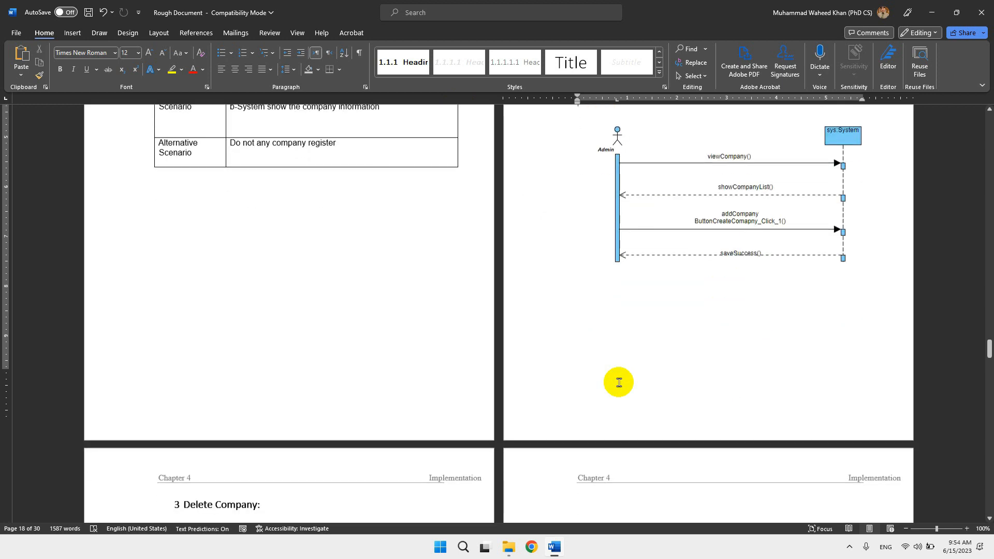
{"action": "left_click", "coordinate": [241, 337]}
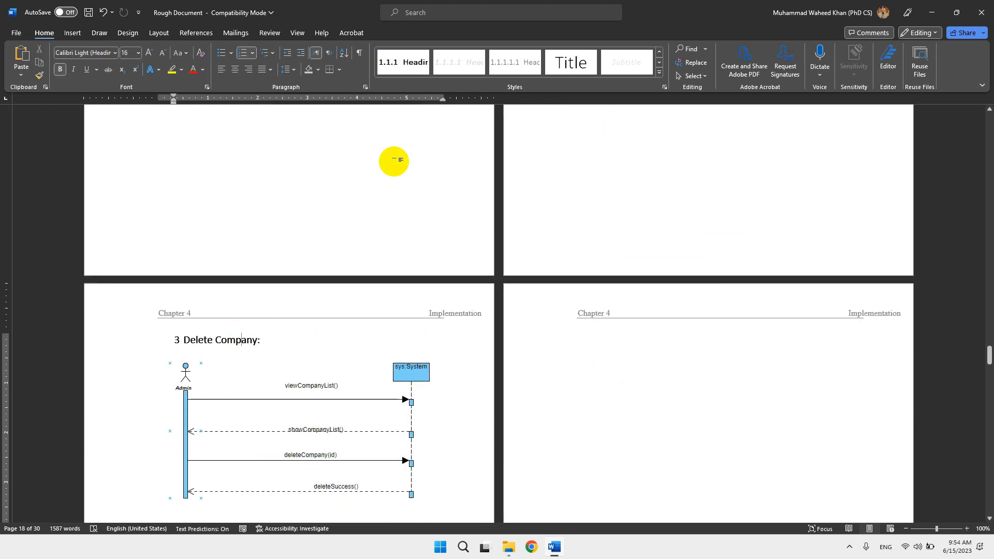
{"action": "left_click", "coordinate": [399, 62]}
{"action": "scroll", "coordinate": [378, 238], "scroll_direction": "down", "scroll_amount": 10}
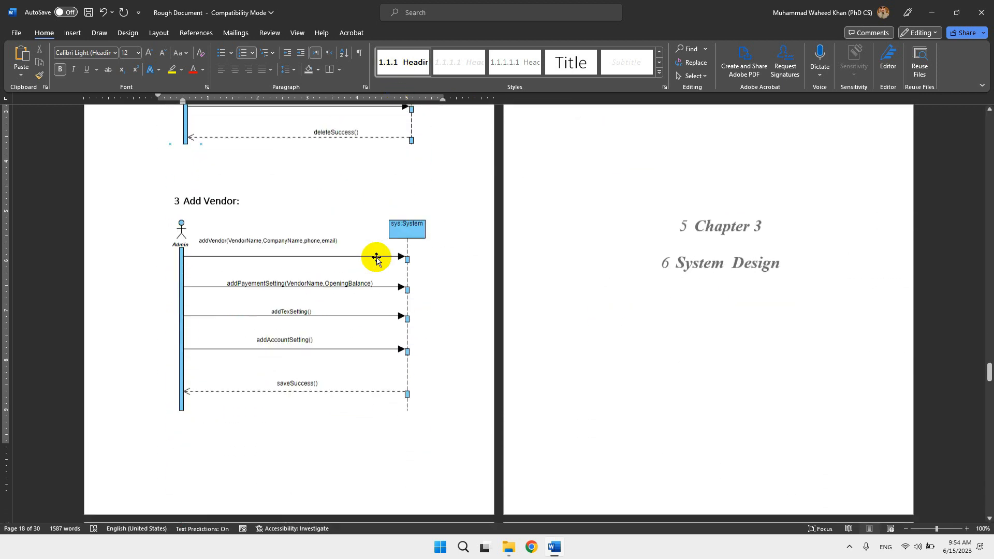
{"action": "left_click", "coordinate": [393, 62]}
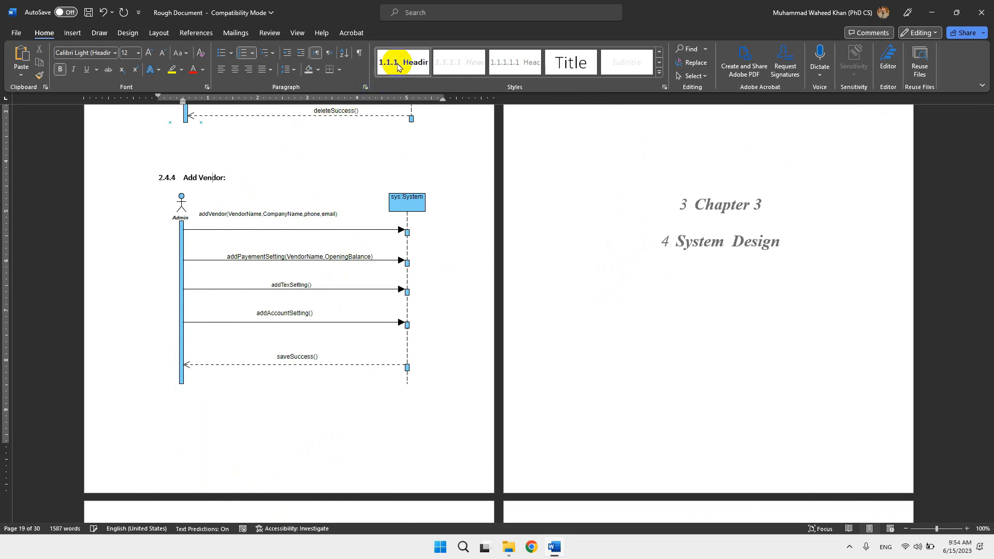
Apply the Heading 1 style to both the Chapter 3 and System Design title lines.
{"action": "left_click", "coordinate": [554, 281]}
{"action": "scroll", "coordinate": [696, 252], "scroll_direction": "up", "scroll_amount": 1}
{"action": "left_click_drag", "start_coordinate": [696, 252], "coordinate": [754, 280]}
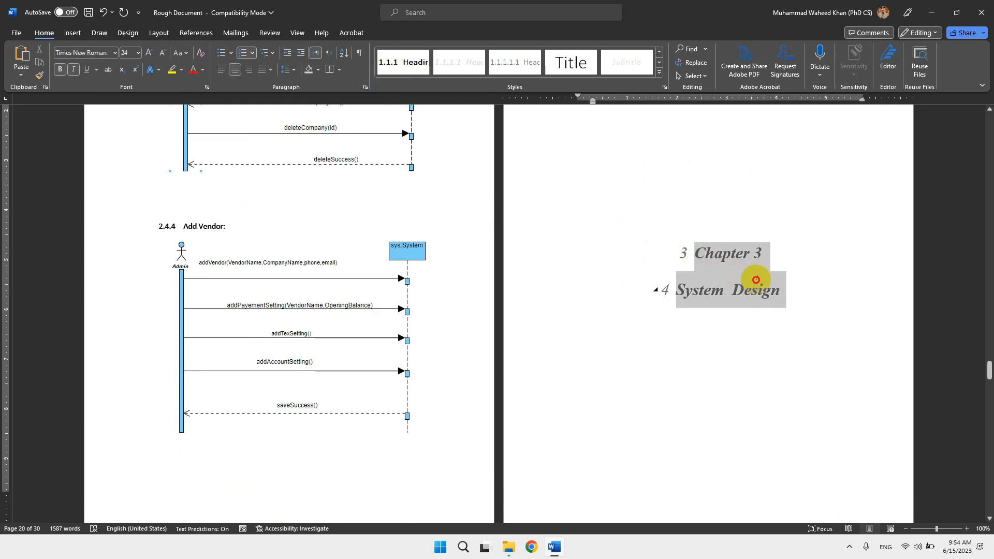
{"action": "left_click", "coordinate": [708, 294]}
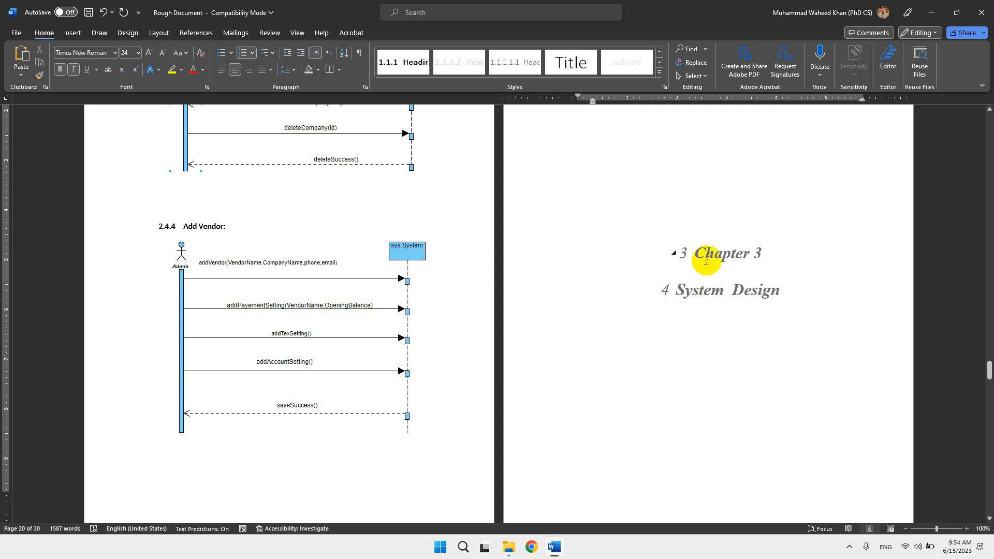
{"action": "left_click_drag", "start_coordinate": [694, 253], "coordinate": [761, 254]}
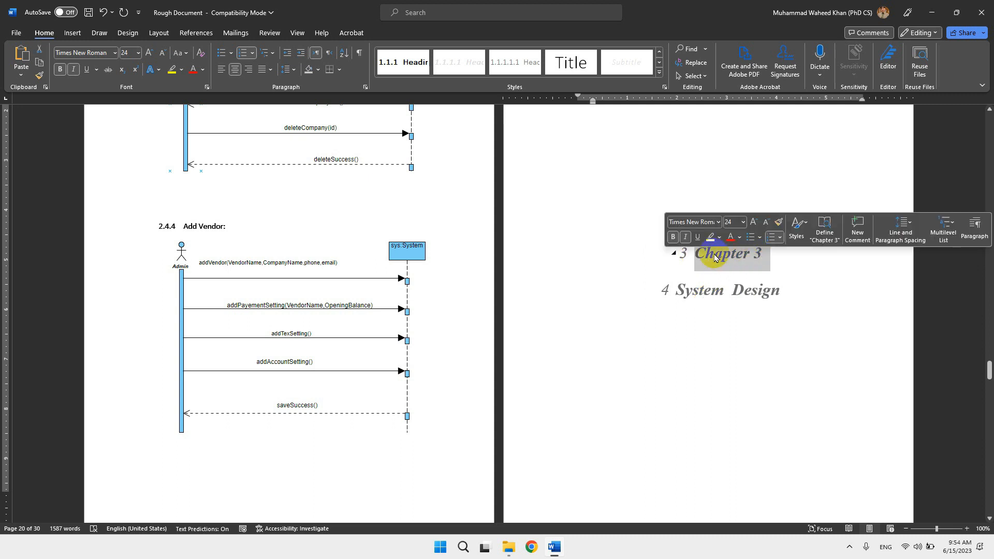
{"action": "left_click", "coordinate": [694, 253]}
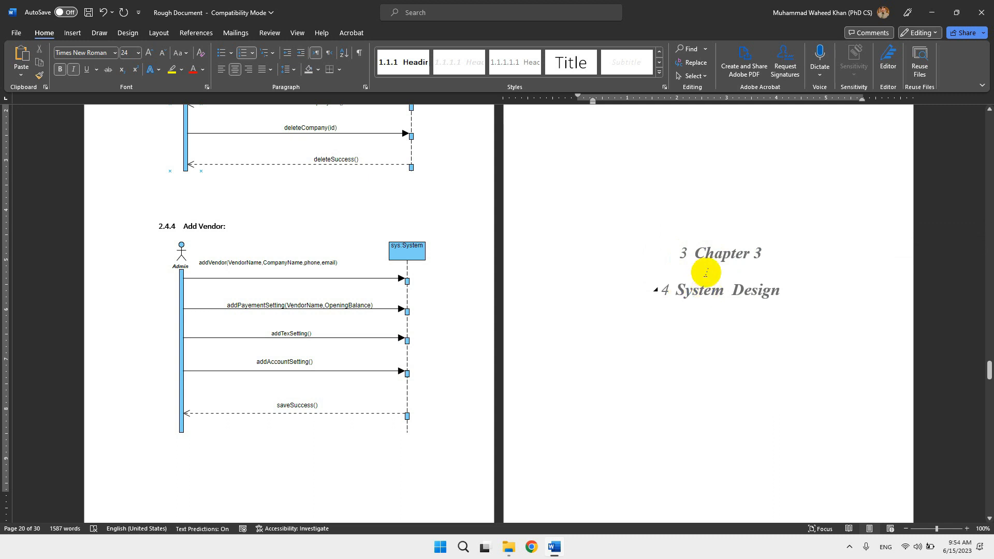
{"action": "left_click_drag", "start_coordinate": [732, 252], "coordinate": [762, 265]}
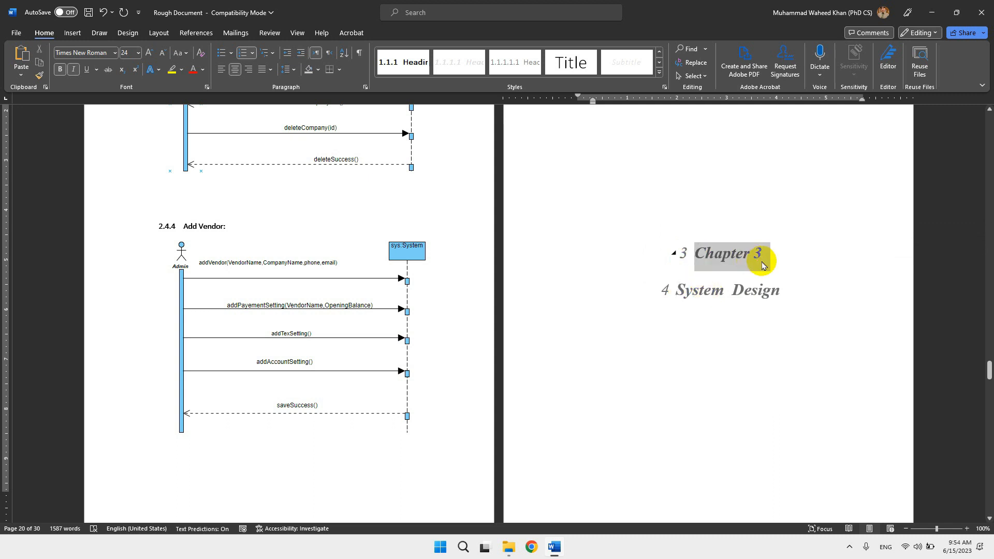
{"action": "left_click", "coordinate": [682, 275]}
{"action": "left_click_drag", "start_coordinate": [694, 253], "coordinate": [756, 288]}
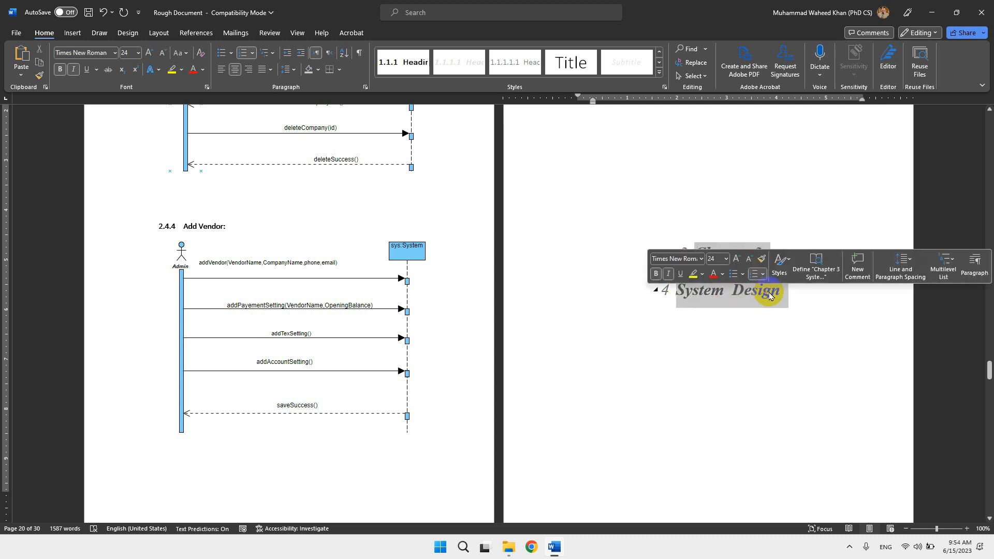
{"action": "left_click", "coordinate": [658, 73]}
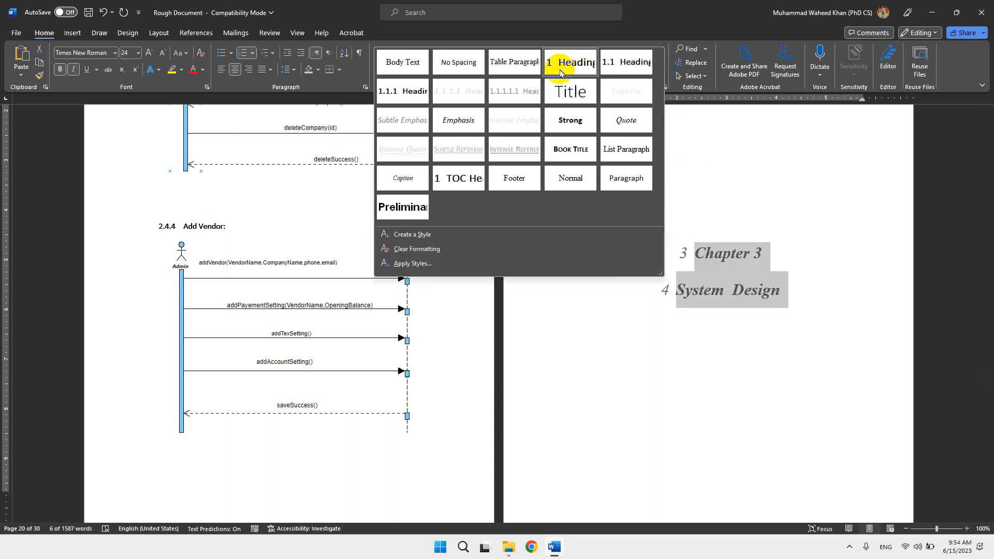
{"action": "left_click", "coordinate": [586, 63]}
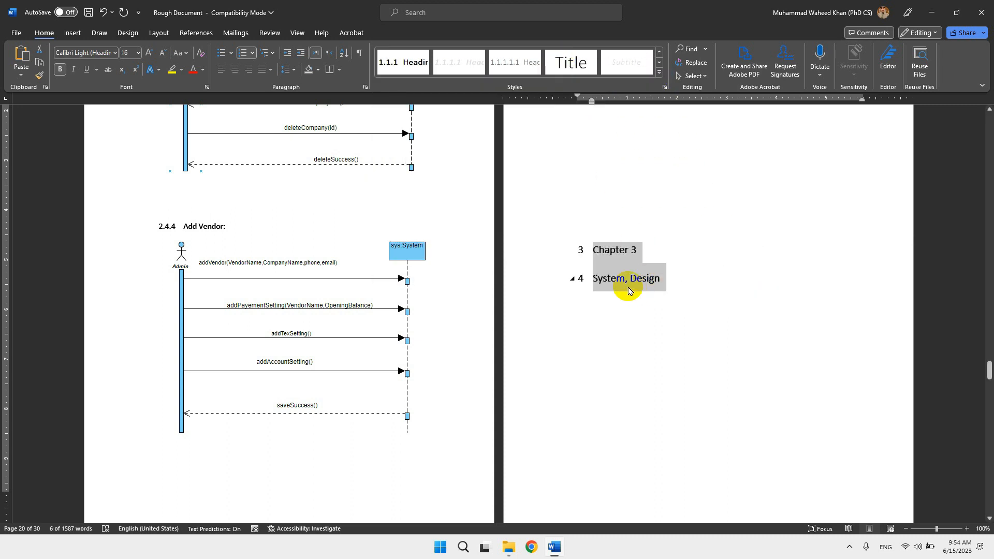
Merge the System Design line into the Chapter 3 heading paragraph using a manual line break, and left-align the combined title.
{"action": "left_click", "coordinate": [590, 279]}
{"action": "key", "text": "BackSpace"}
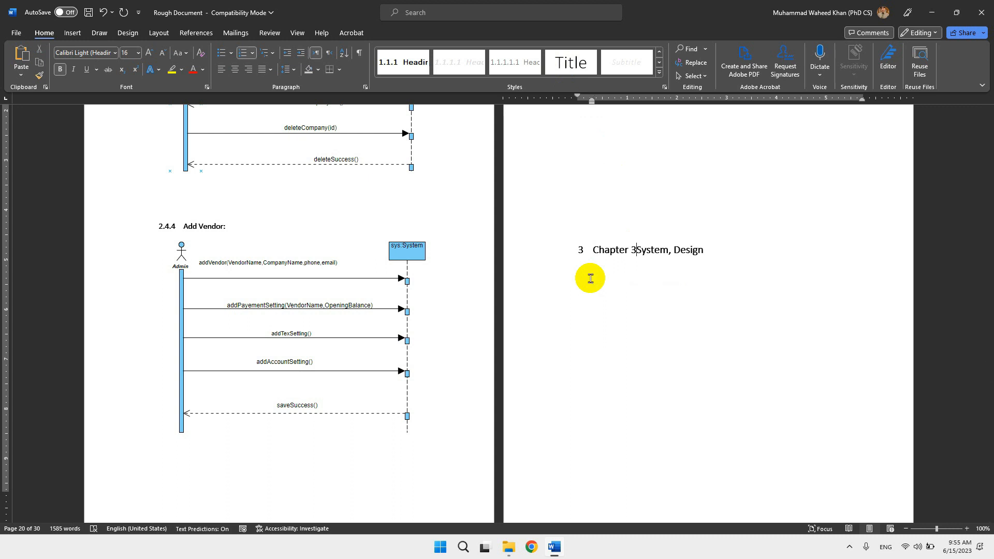
{"action": "key", "text": "shift+Return"}
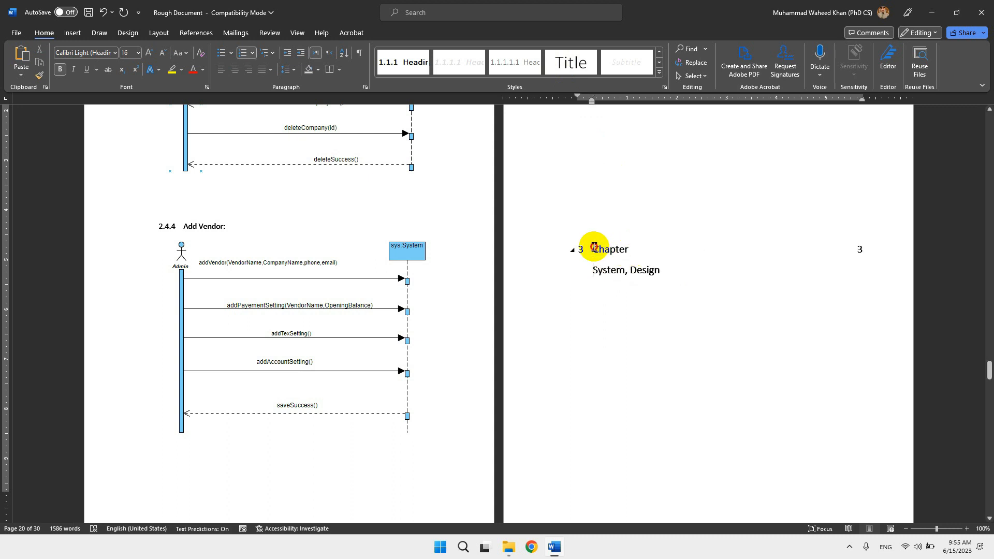
{"action": "left_click_drag", "start_coordinate": [591, 249], "coordinate": [652, 271]}
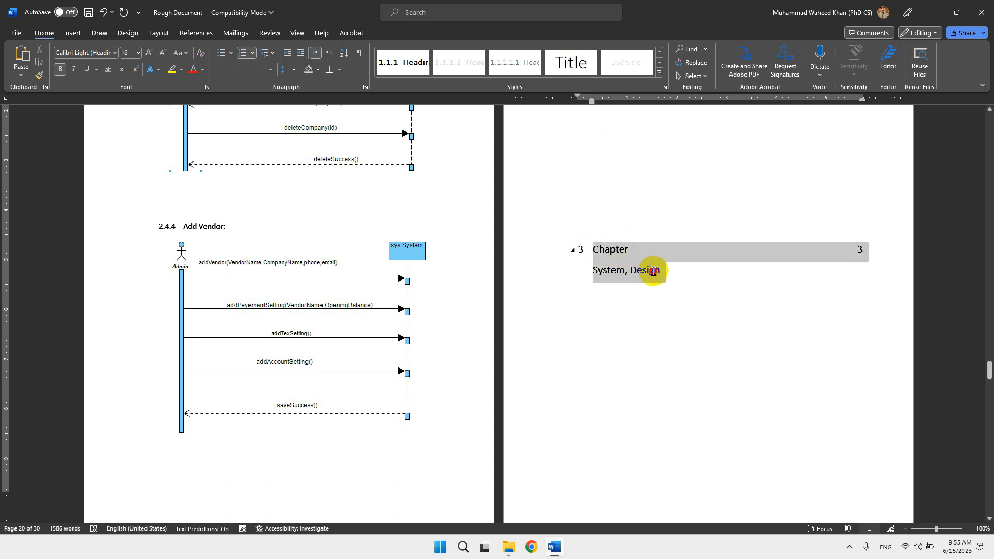
{"action": "left_click", "coordinate": [217, 70]}
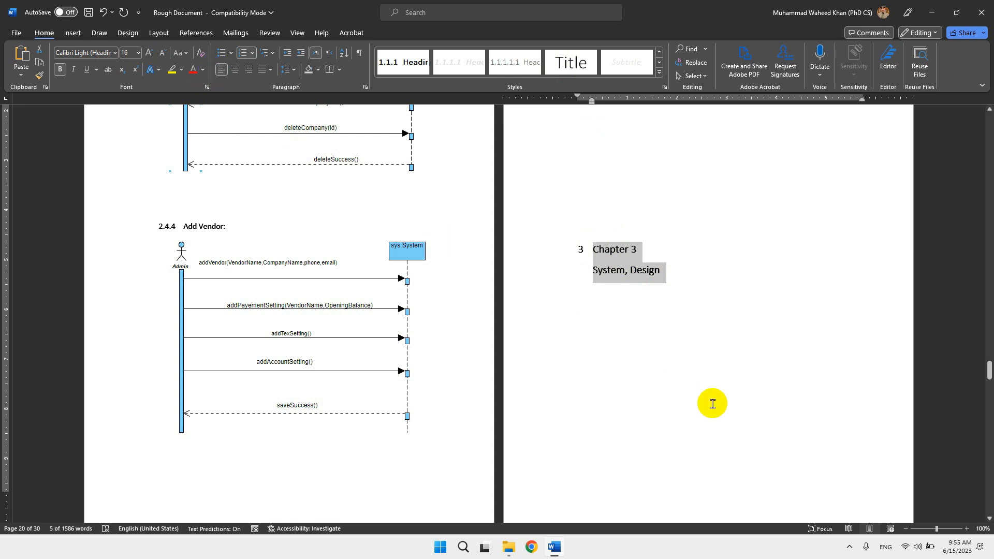
{"action": "left_click", "coordinate": [561, 359]}
Apply the Heading 2 style to the Class Diagram heading on the page after the Chapter 3 title.
{"action": "scroll", "coordinate": [561, 359], "scroll_direction": "down", "scroll_amount": 8}
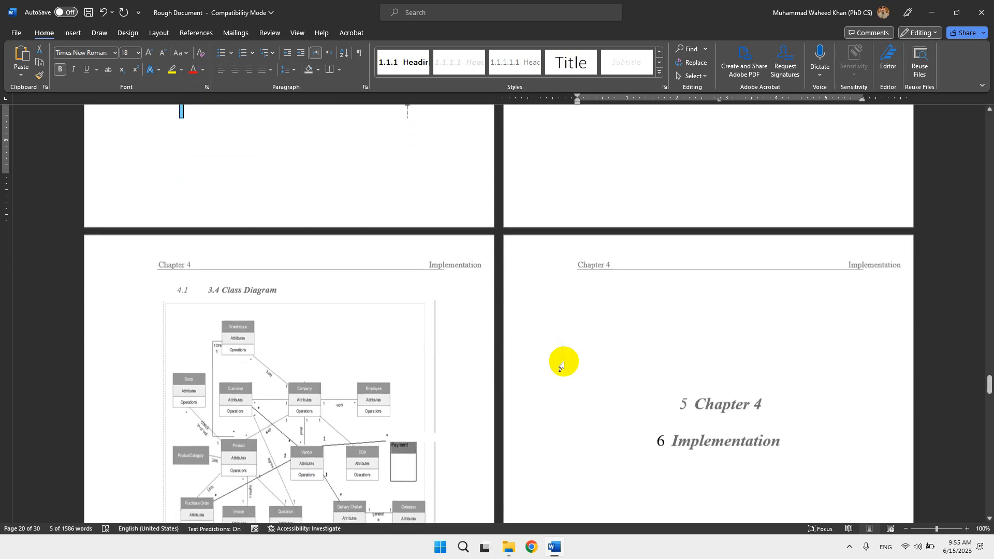
{"action": "left_click", "coordinate": [269, 285]}
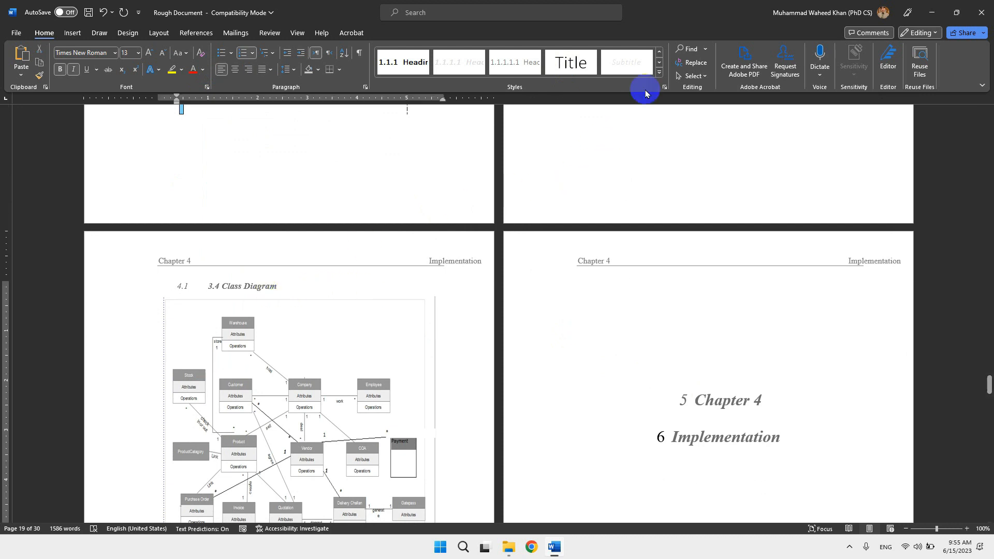
{"action": "left_click", "coordinate": [658, 73]}
{"action": "left_click", "coordinate": [641, 62]}
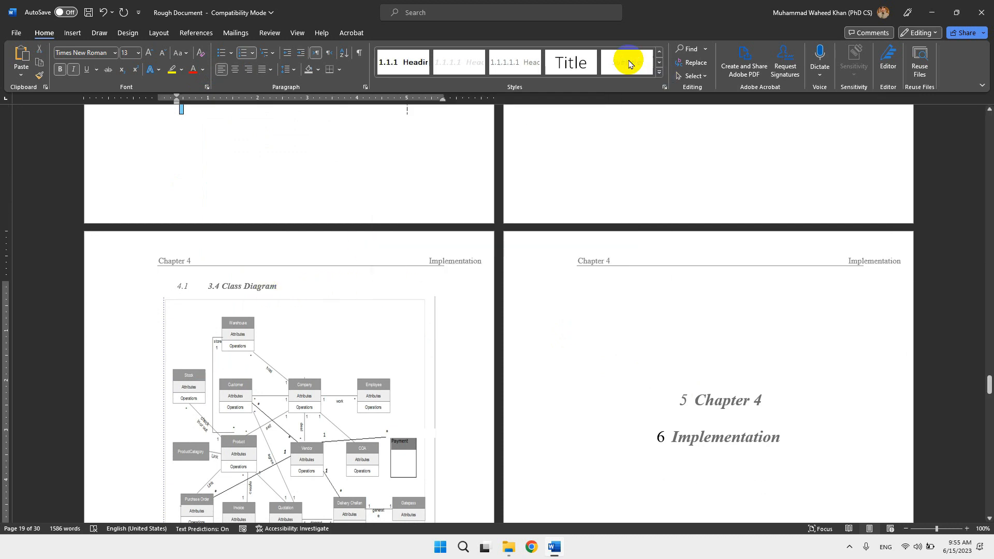
Delete the manually typed number 3.4 from the Class Diagram heading, keeping only its automatic number.
{"action": "left_click", "coordinate": [191, 287]}
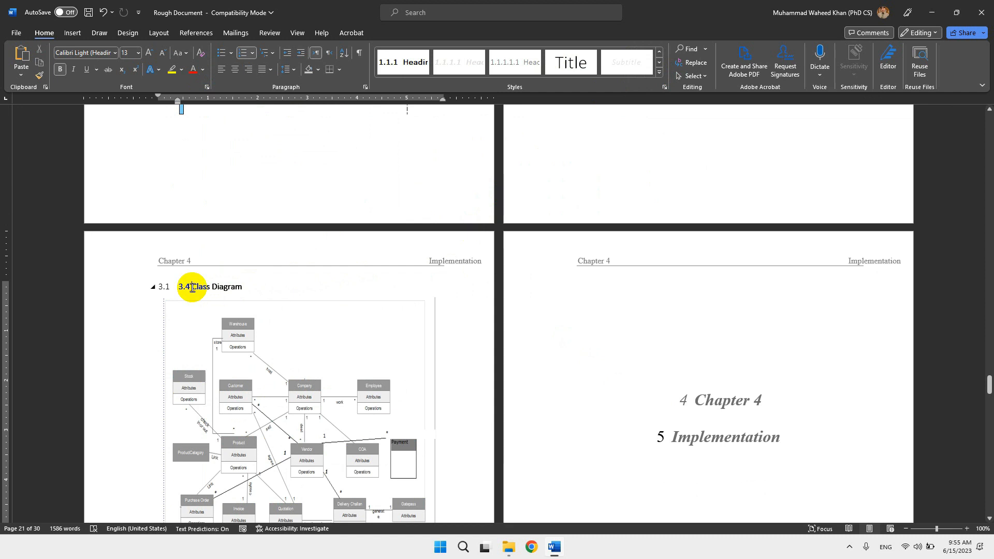
{"action": "key", "text": "BackSpace"}
{"action": "key", "text": "BackSpace"}
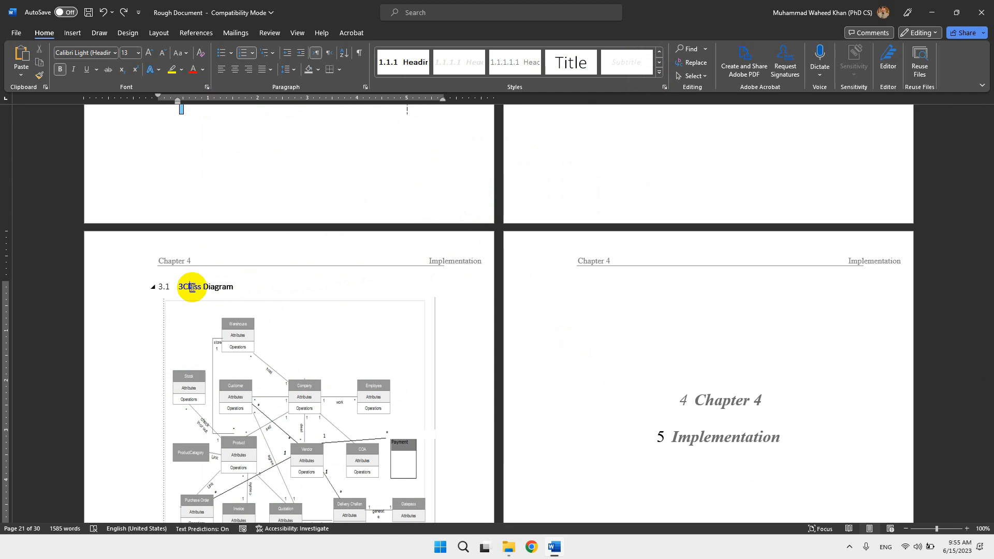
{"action": "key", "text": "BackSpace"}
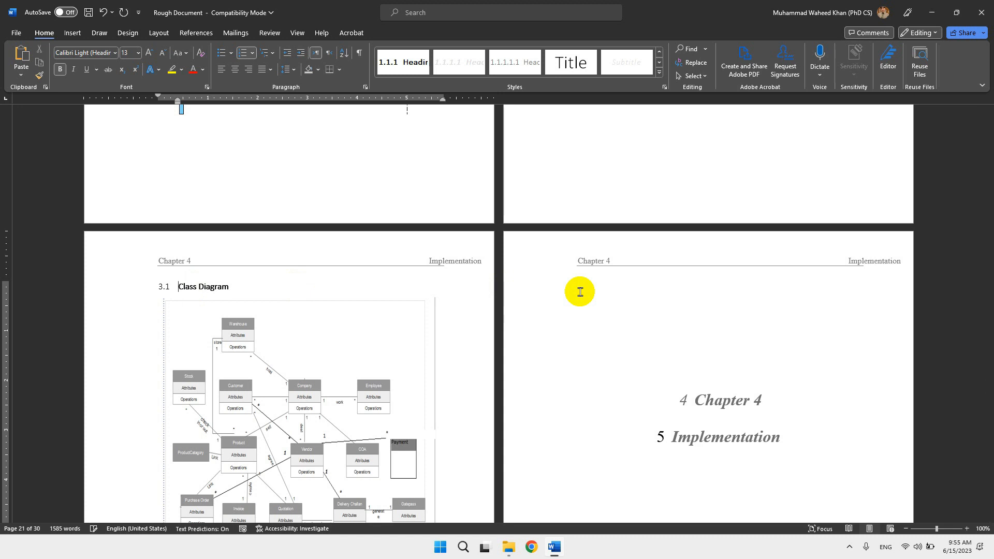
{"action": "key", "text": "BackSpace"}
Apply the Heading 1 style to both the Chapter 4 and Implementation title lines.
{"action": "scroll", "coordinate": [446, 414], "scroll_direction": "down", "scroll_amount": 5}
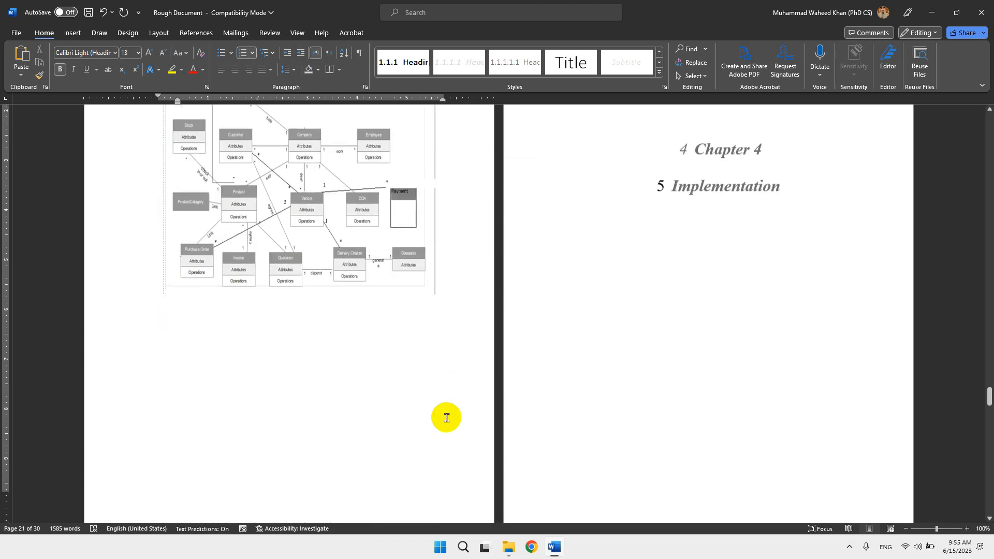
{"action": "scroll", "coordinate": [446, 415], "scroll_direction": "up", "scroll_amount": 2}
{"action": "left_click_drag", "start_coordinate": [694, 245], "coordinate": [766, 280]}
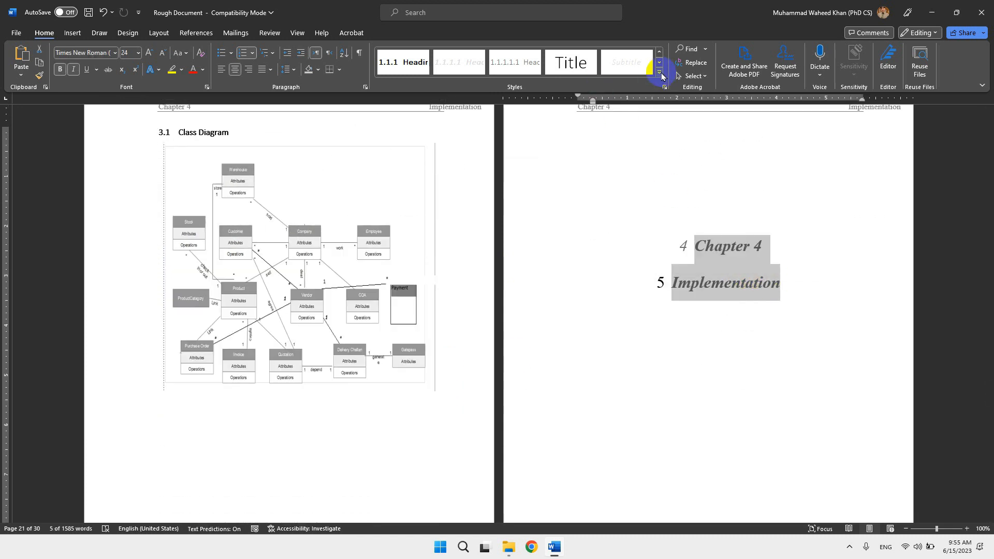
{"action": "left_click", "coordinate": [660, 74]}
{"action": "left_click", "coordinate": [511, 124]}
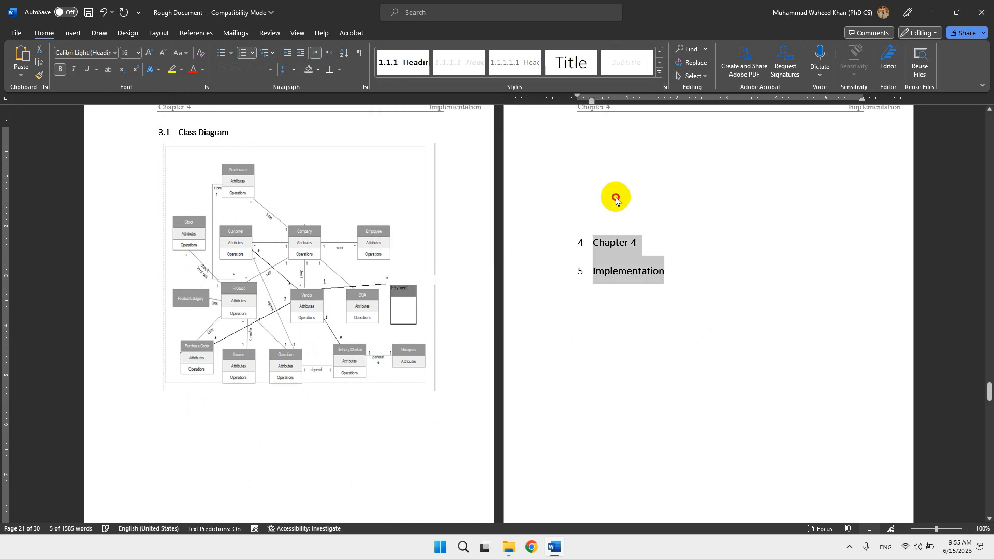
Merge the Implementation line into the Chapter 4 heading paragraph using a manual line break, and left-align the combined title.
{"action": "left_click", "coordinate": [593, 274]}
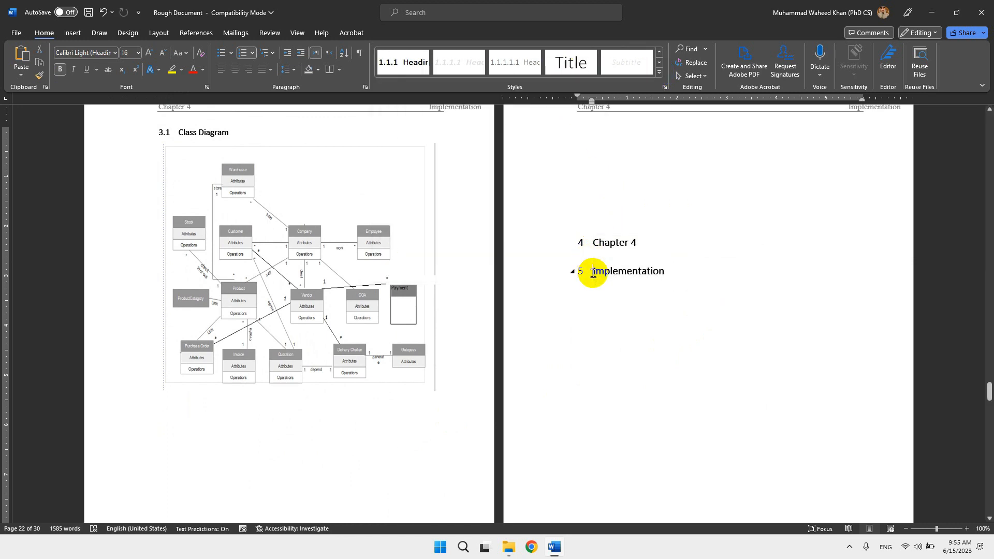
{"action": "key", "text": "ctrl+z"}
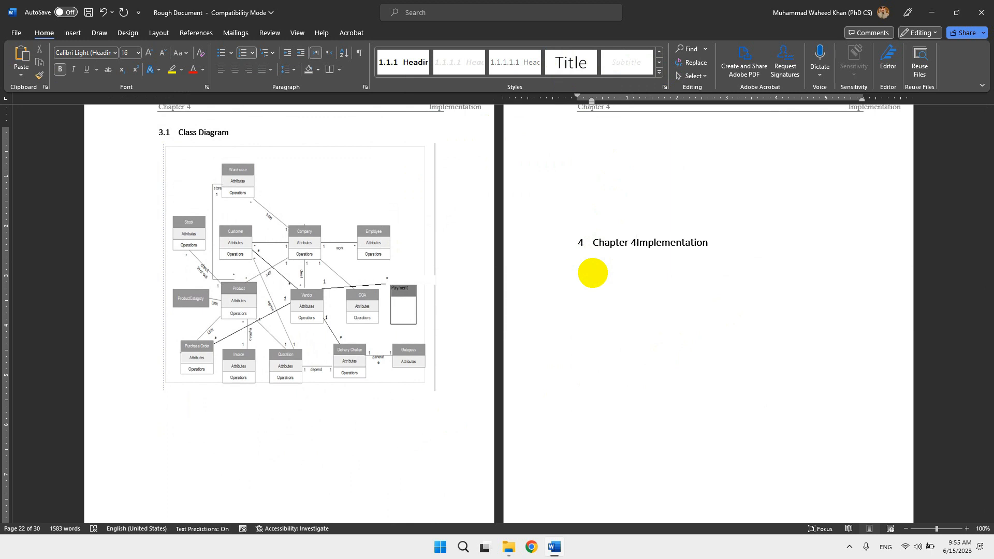
{"action": "key", "text": "shift+Return"}
{"action": "left_click_drag", "start_coordinate": [595, 242], "coordinate": [670, 265]}
{"action": "key", "text": "ctrl+l"}
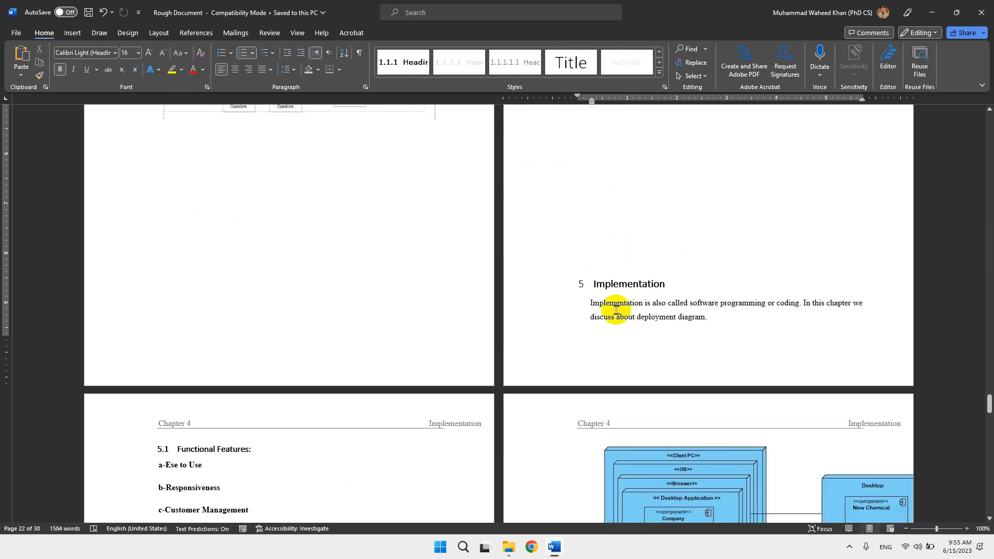
{"action": "left_click", "coordinate": [608, 272]}
{"action": "scroll", "coordinate": [609, 273], "scroll_direction": "up", "scroll_amount": 3}
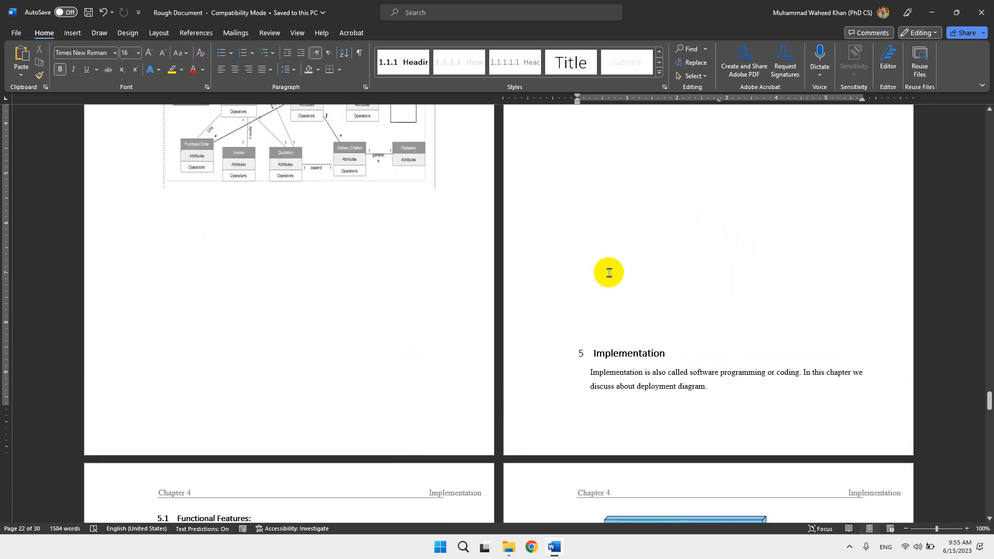
{"action": "scroll", "coordinate": [608, 279], "scroll_direction": "up", "scroll_amount": 6}
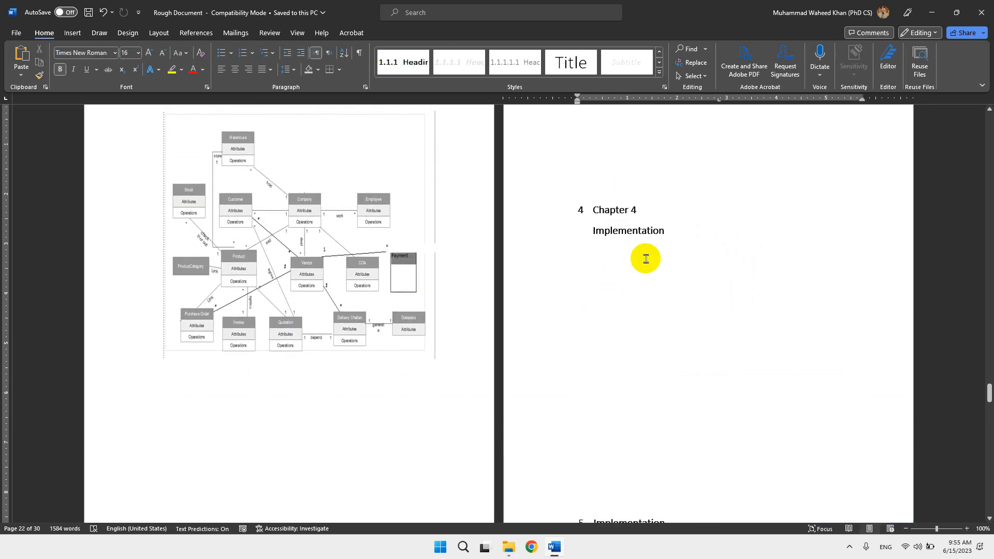
{"action": "scroll", "coordinate": [621, 375], "scroll_direction": "down", "scroll_amount": 6}
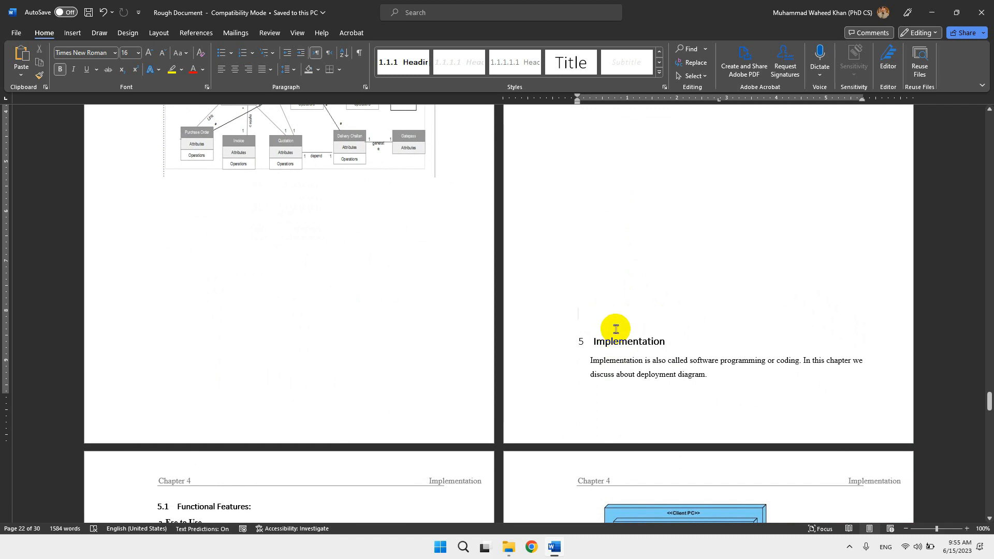
Insert a page break above the Implementation section heading in Chapter 4 and remove the blank line left above it.
{"action": "key", "text": "ctrl+Return"}
{"action": "scroll", "coordinate": [367, 389], "scroll_direction": "down", "scroll_amount": 4}
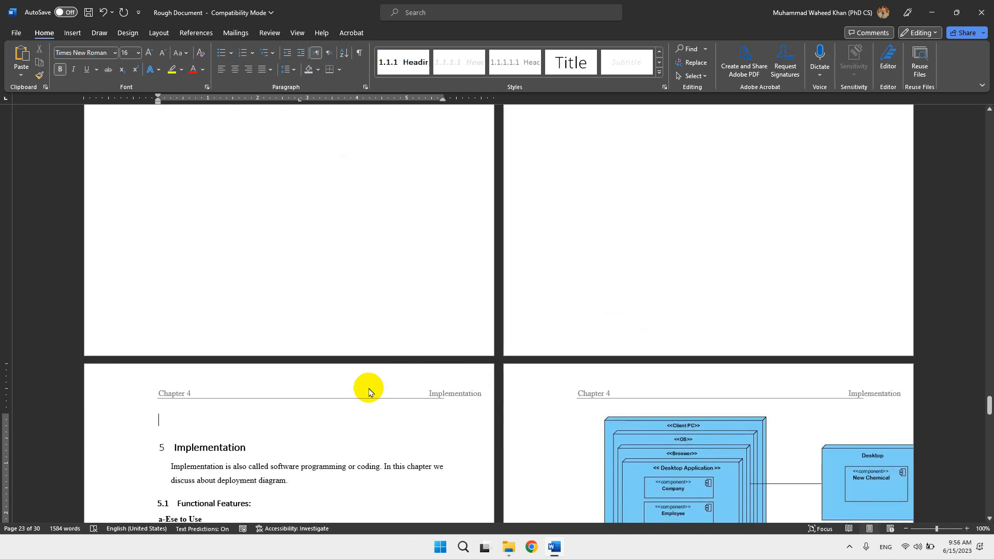
{"action": "key", "text": "Delete"}
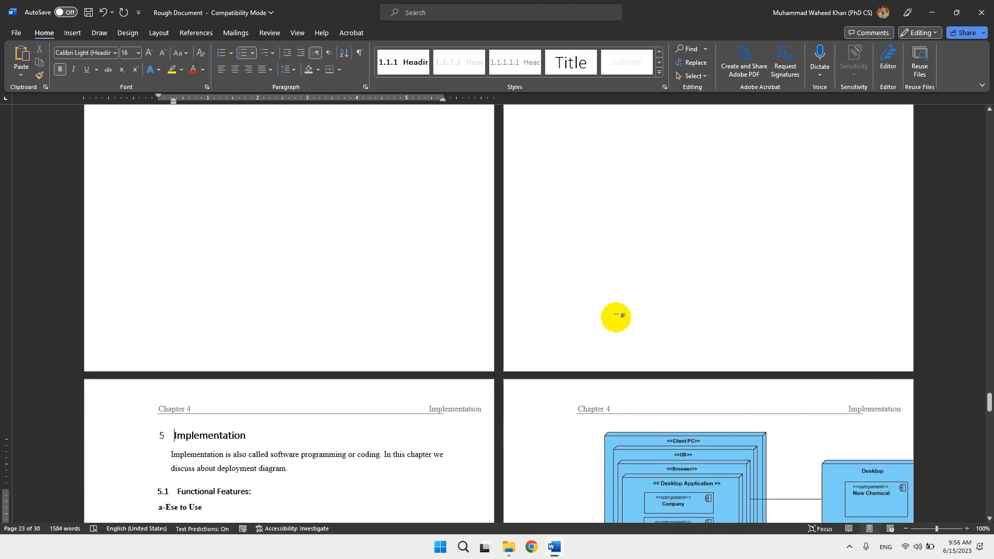
{"action": "scroll", "coordinate": [614, 317], "scroll_direction": "up", "scroll_amount": 5}
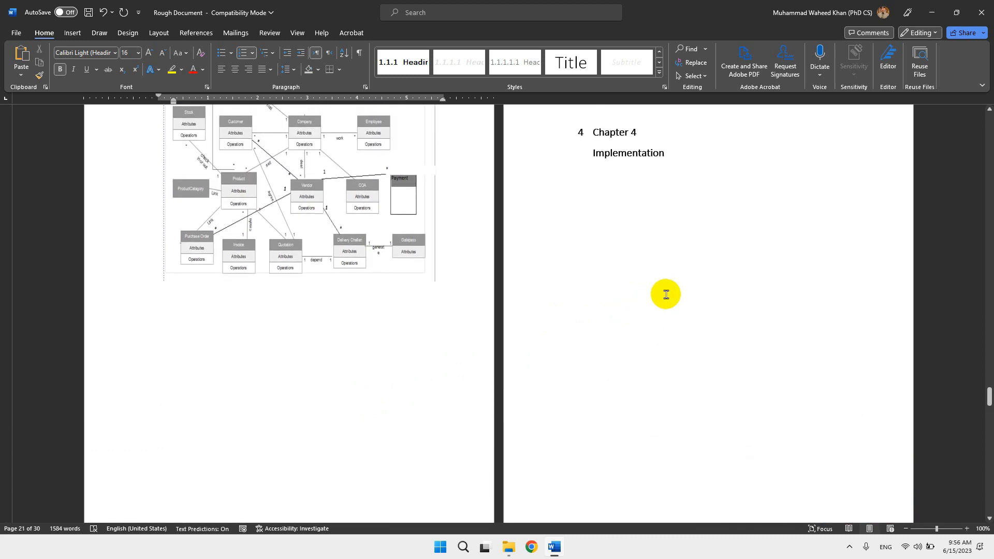
{"action": "scroll", "coordinate": [666, 293], "scroll_direction": "down", "scroll_amount": 8}
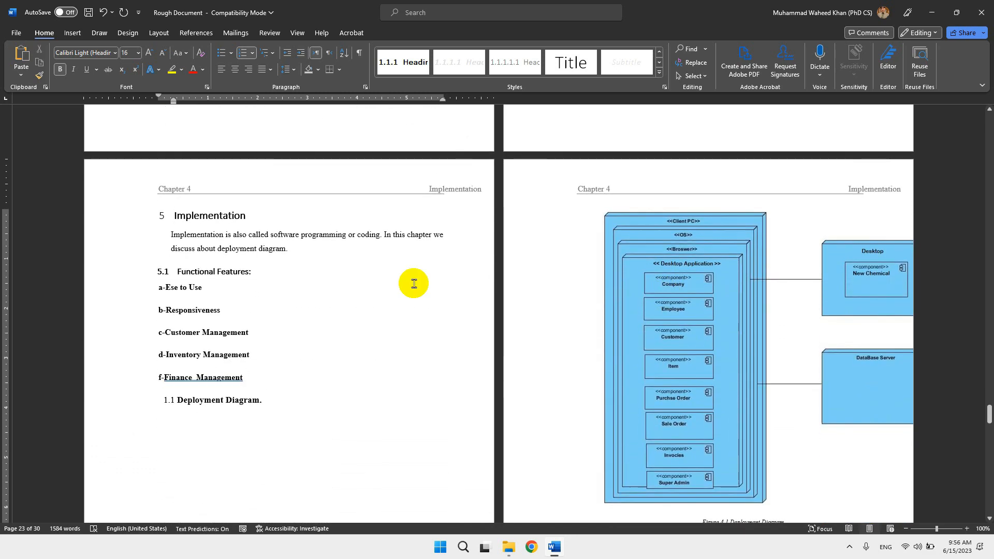
Set the height of the Deployment Diagram picture to 4 inches.
{"action": "left_click", "coordinate": [701, 270]}
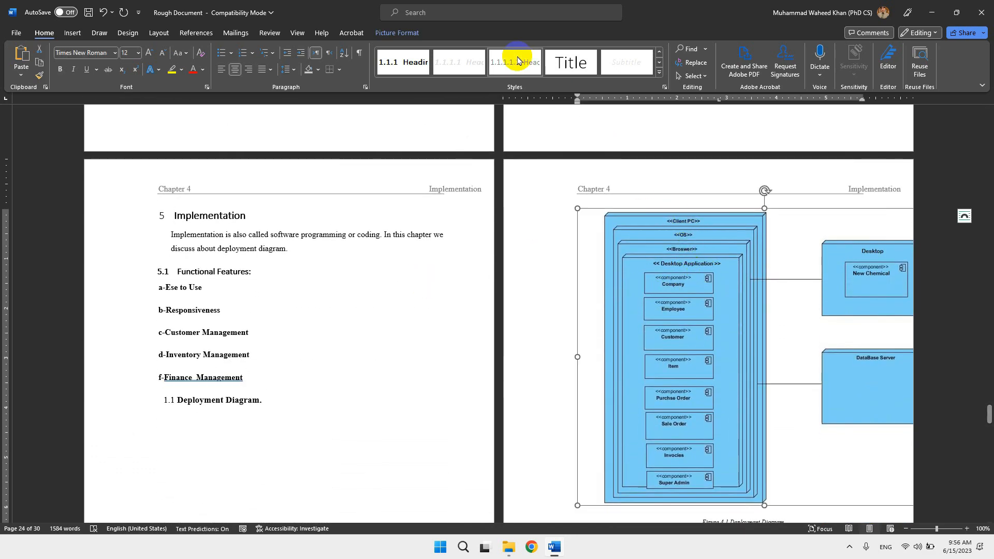
{"action": "left_click", "coordinate": [409, 32]}
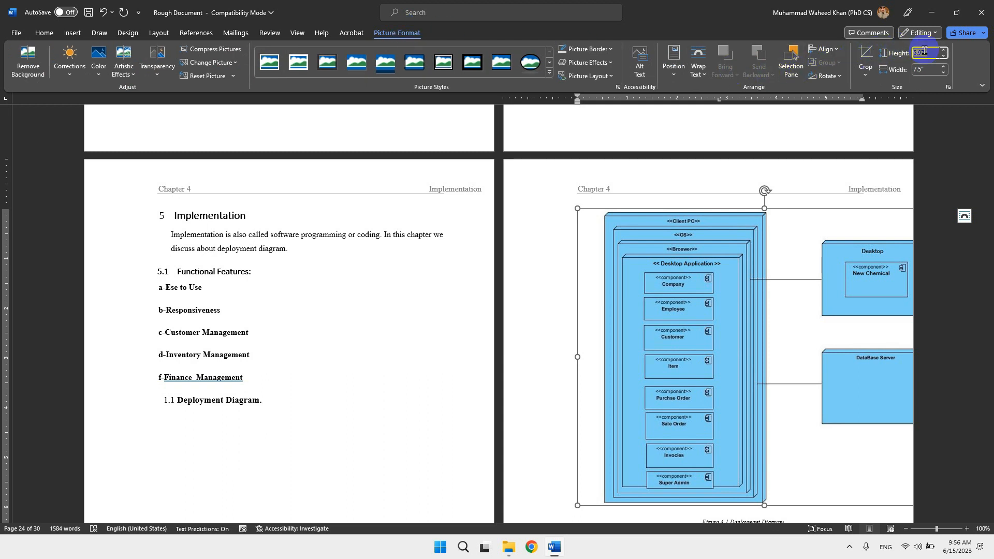
{"action": "left_click", "coordinate": [926, 53]}
{"action": "type", "text": "4"}
{"action": "key", "text": "Return"}
{"action": "scroll", "coordinate": [406, 222], "scroll_direction": "down", "scroll_amount": 4}
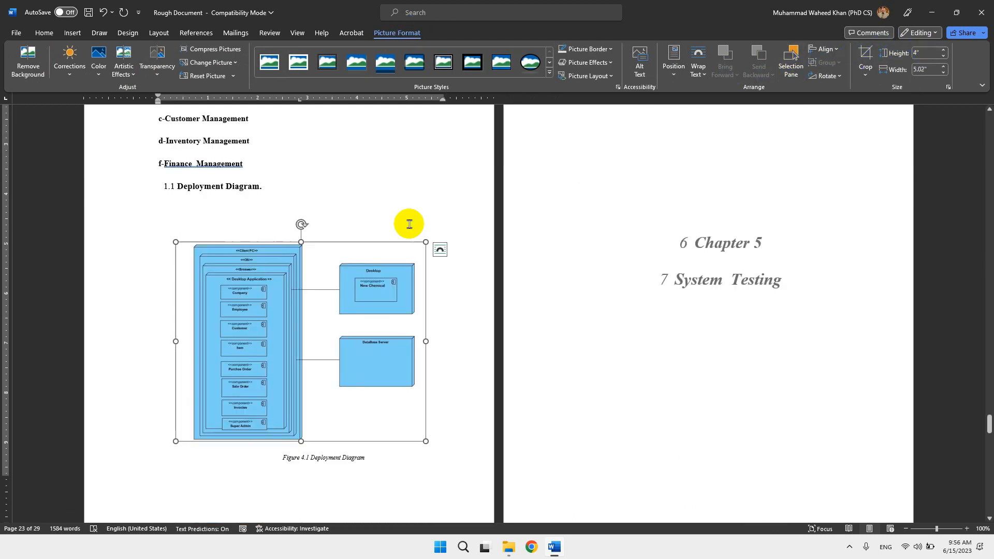
Delete a blank line between the Deployment Diagram heading and its picture, and save the document.
{"action": "left_click", "coordinate": [355, 227]}
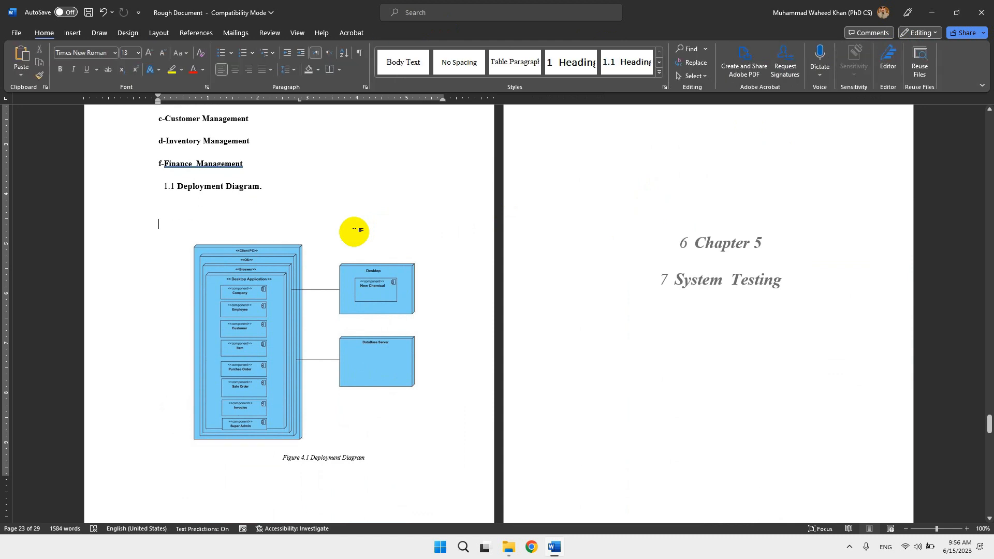
{"action": "key", "text": "BackSpace"}
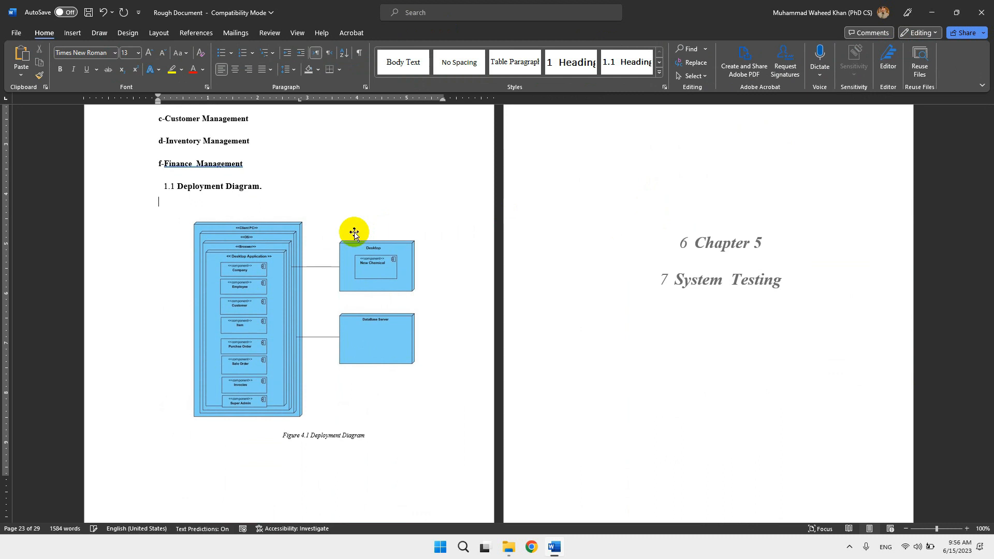
{"action": "key", "text": "ctrl+s"}
Set the height of the Deployment Diagram picture to 4.5 inches.
{"action": "scroll", "coordinate": [357, 367], "scroll_direction": "up", "scroll_amount": 1}
{"action": "scroll", "coordinate": [356, 366], "scroll_direction": "up", "scroll_amount": 2}
{"action": "left_click", "coordinate": [280, 378]}
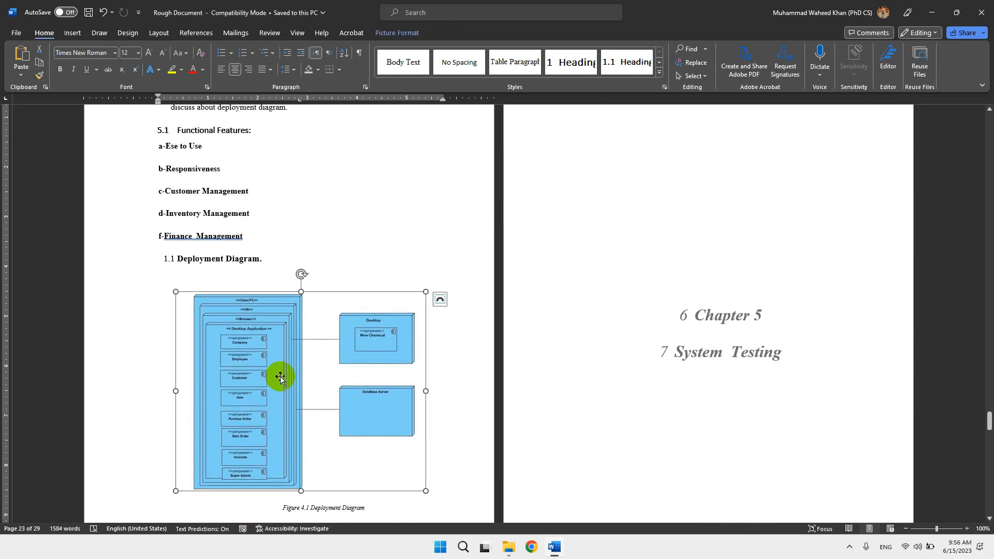
{"action": "left_click", "coordinate": [412, 32]}
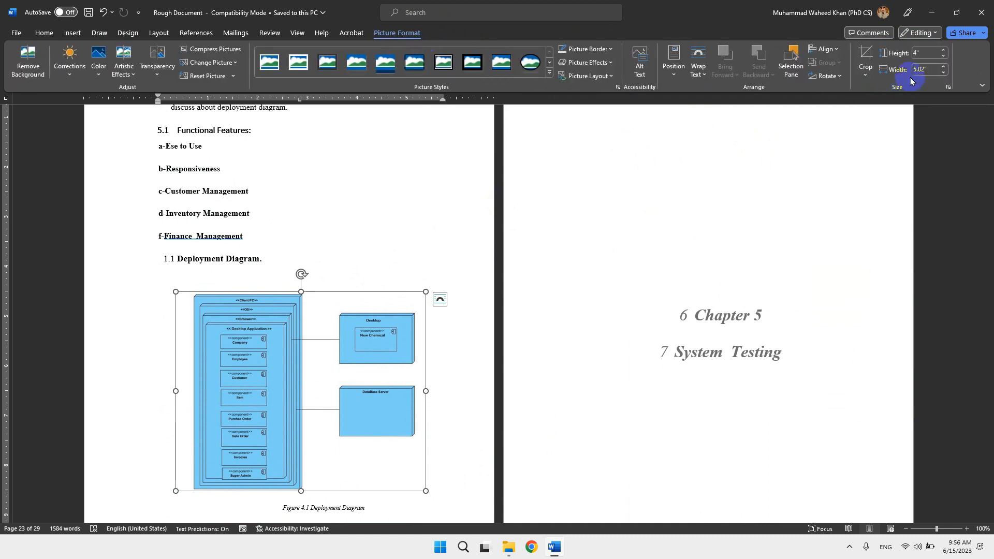
{"action": "left_click", "coordinate": [916, 52]}
{"action": "type", "text": "4."}
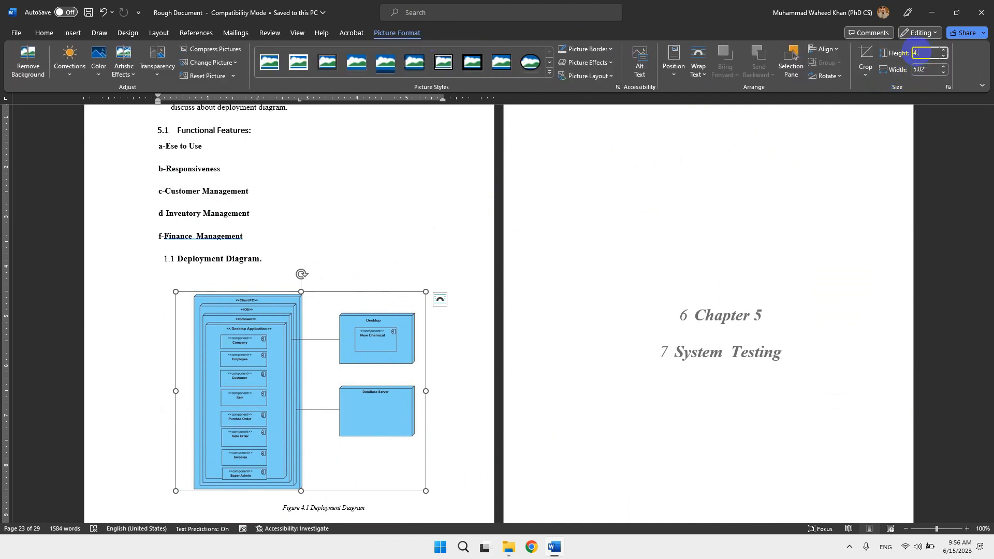
{"action": "type", "text": "5"}
{"action": "key", "text": "Return"}
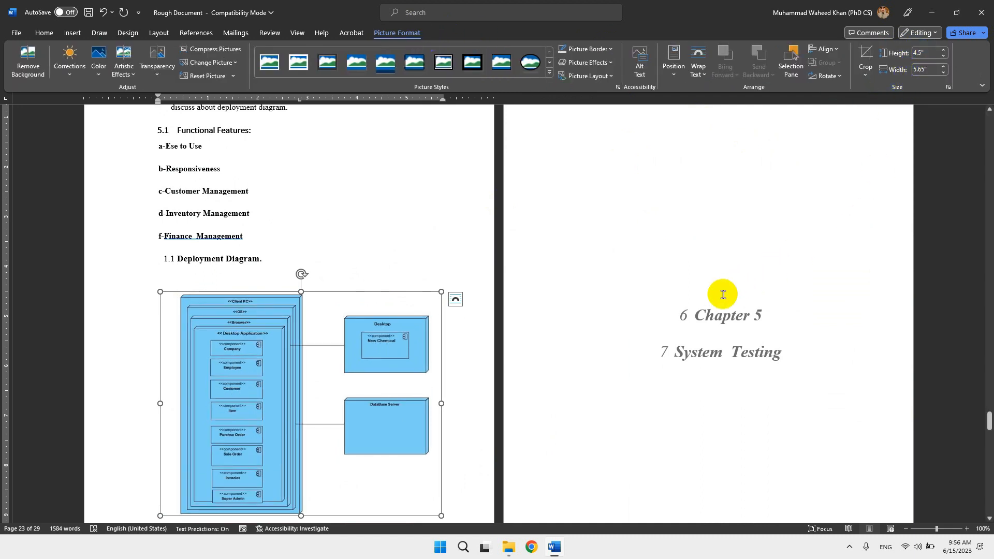
Apply Heading 1 to the Chapter 5 and System Testing title lines and combine them into one left-aligned heading with a manual line break.
{"action": "left_click_drag", "start_coordinate": [694, 314], "coordinate": [782, 352]}
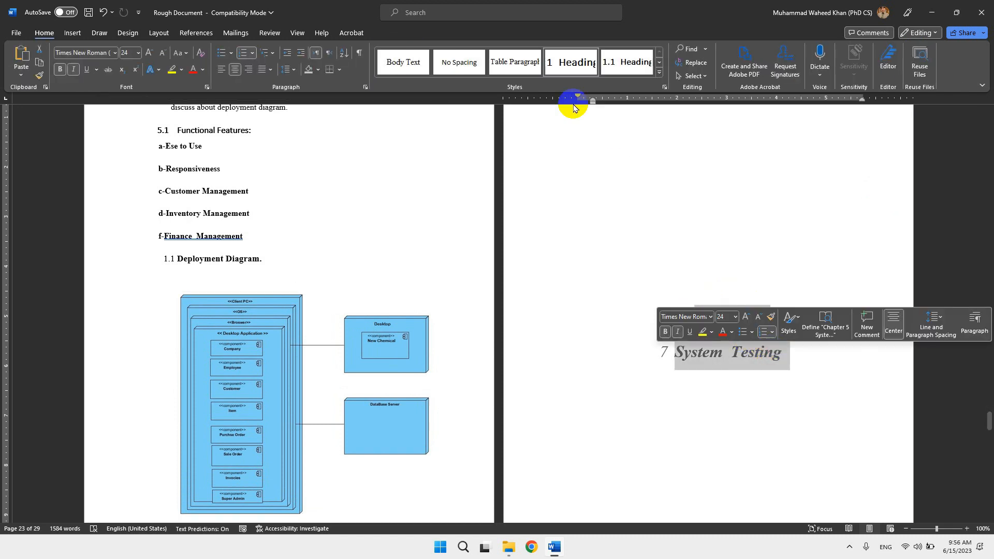
{"action": "left_click", "coordinate": [575, 62]}
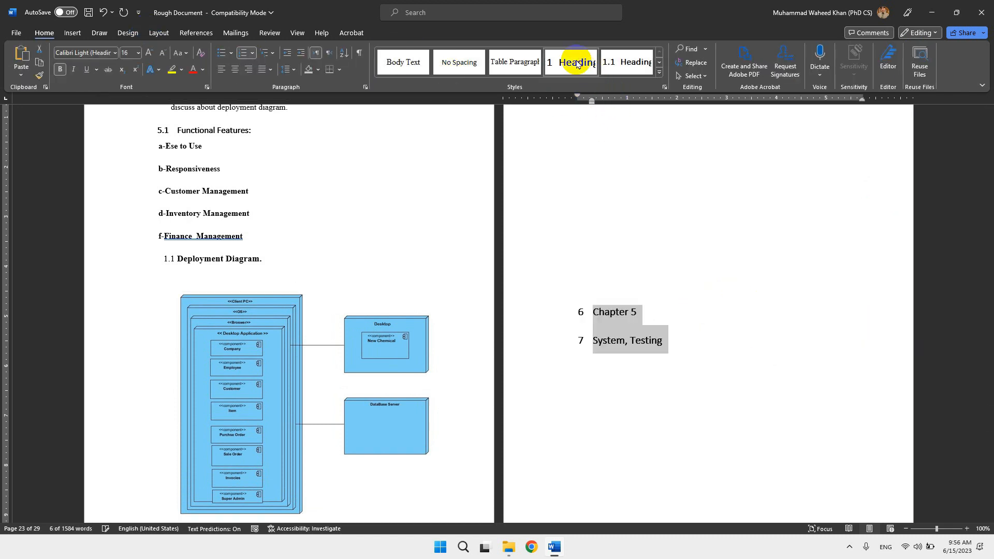
{"action": "left_click", "coordinate": [594, 341]}
{"action": "key", "text": "BackSpace"}
{"action": "key", "text": "BackSpace"}
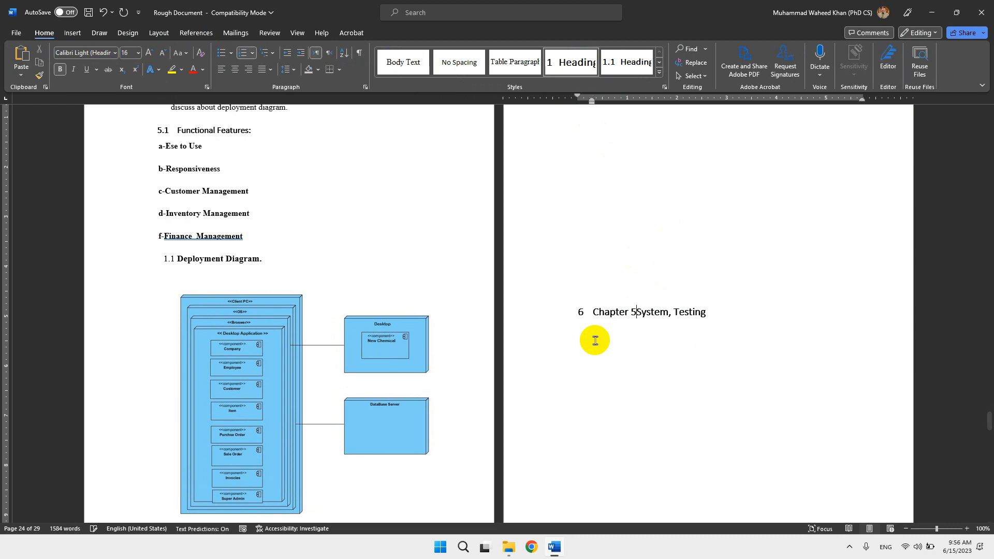
{"action": "key", "text": "shift+Return"}
{"action": "left_click_drag", "start_coordinate": [594, 313], "coordinate": [658, 337]}
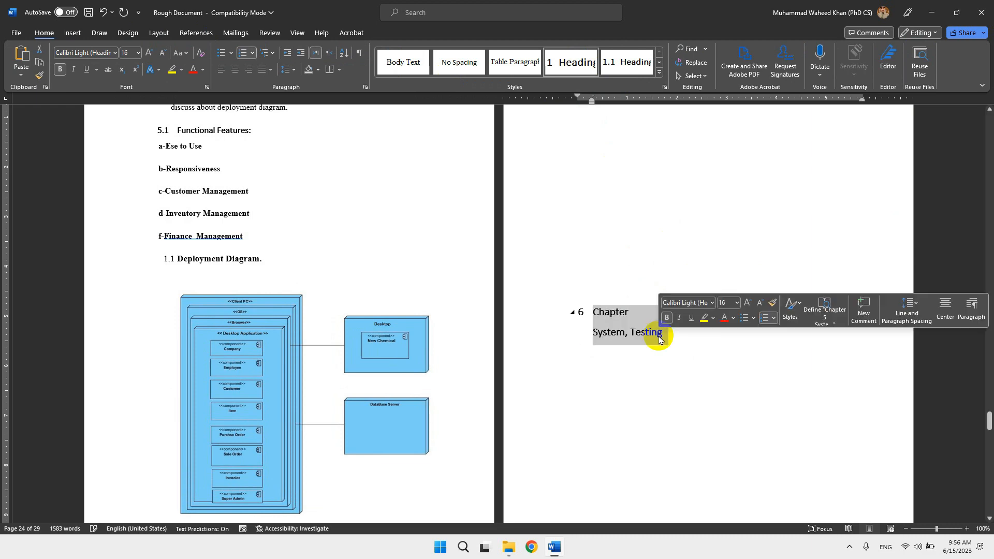
Apply the Heading 2 style to the System Testing, Black Box Testing and Test cases headings in Chapter 5.
{"action": "scroll", "coordinate": [694, 377], "scroll_direction": "down", "scroll_amount": 10}
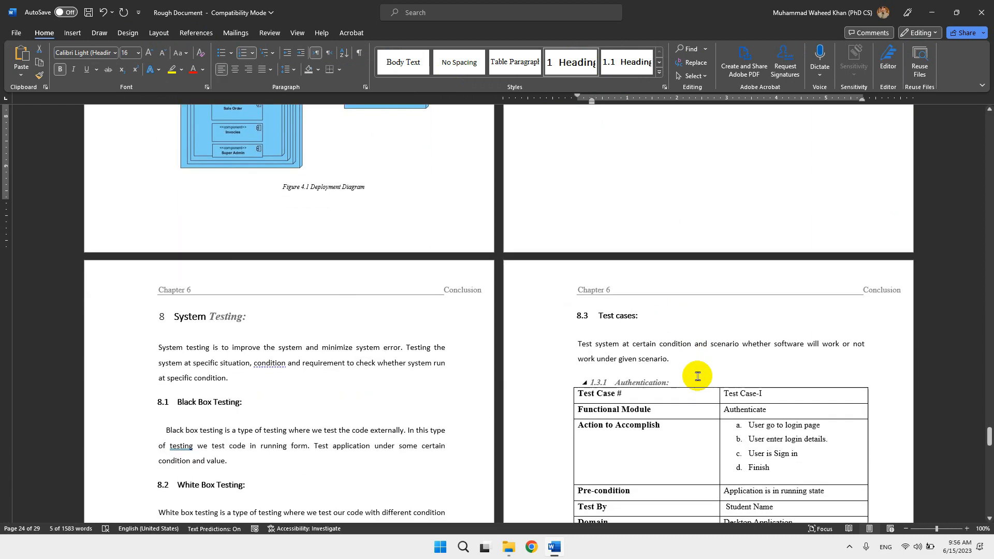
{"action": "left_click", "coordinate": [222, 204]}
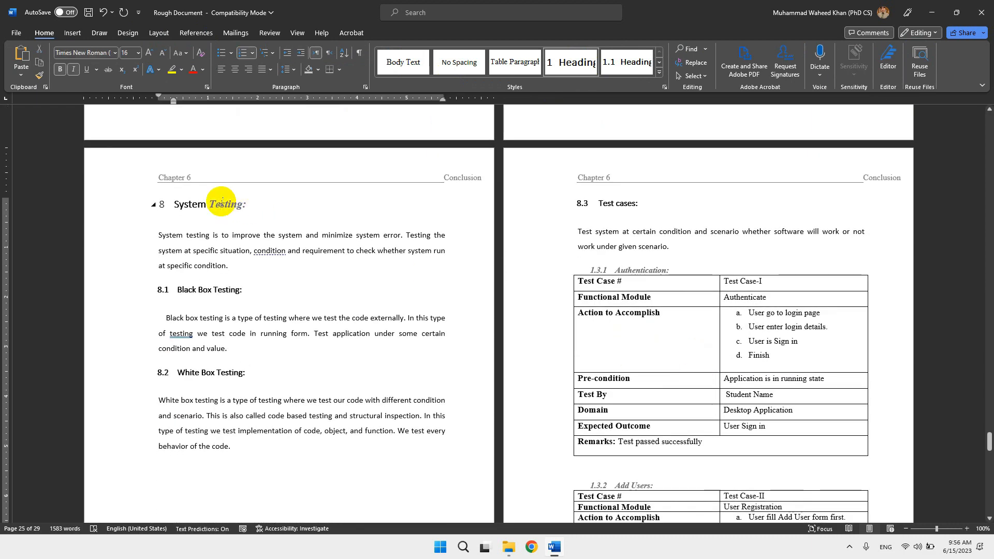
{"action": "left_click", "coordinate": [627, 62]}
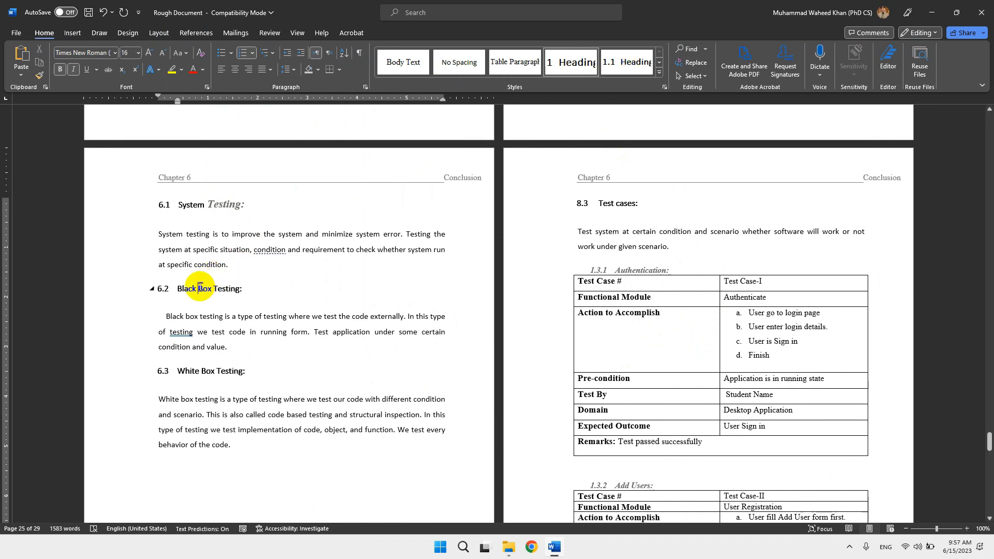
{"action": "left_click", "coordinate": [610, 70]}
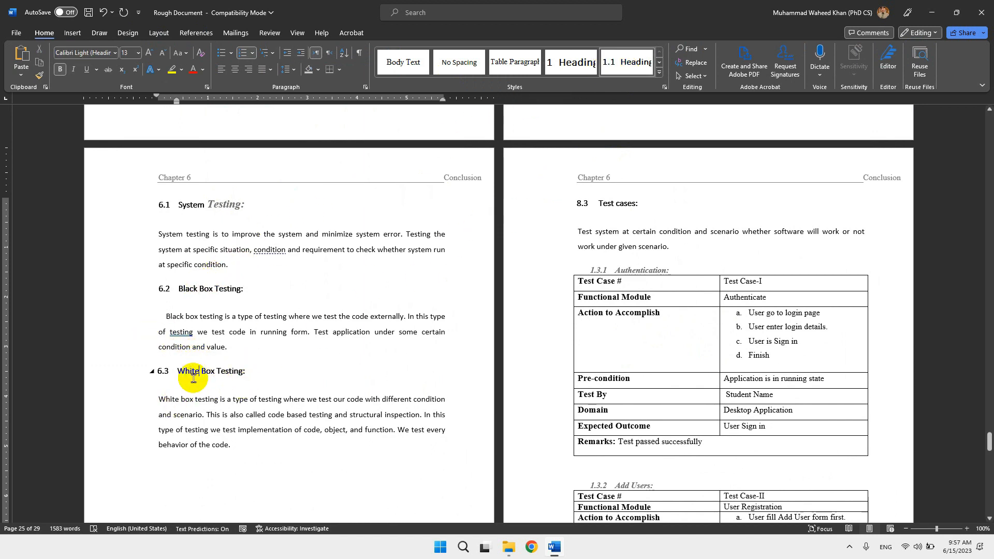
{"action": "left_click", "coordinate": [184, 377]}
{"action": "left_click_drag", "start_coordinate": [178, 373], "coordinate": [216, 373]}
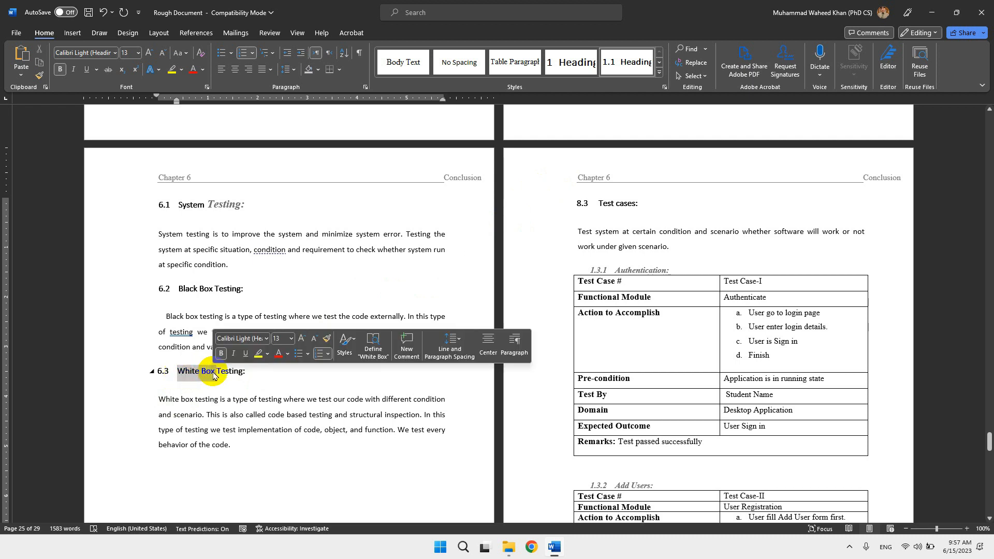
{"action": "left_click", "coordinate": [629, 204]}
{"action": "left_click", "coordinate": [619, 63]}
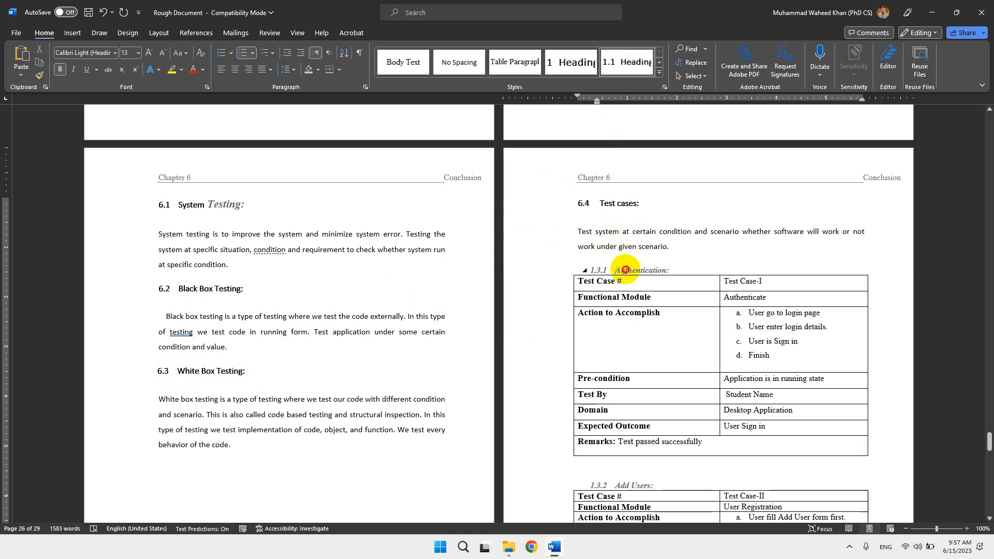
{"action": "left_click_drag", "start_coordinate": [625, 269], "coordinate": [668, 268]}
{"action": "scroll", "coordinate": [632, 457], "scroll_direction": "down", "scroll_amount": 4}
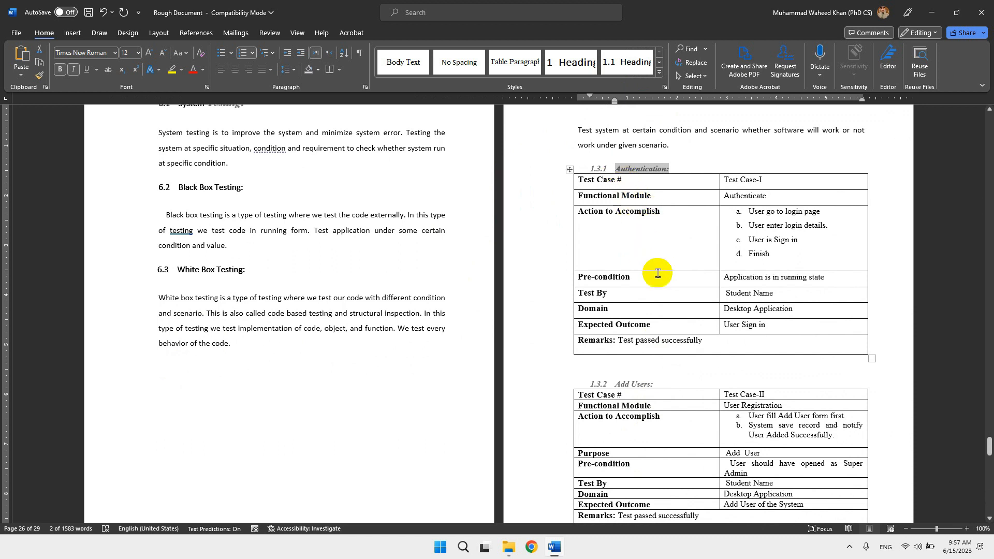
{"action": "left_click_drag", "start_coordinate": [614, 383], "coordinate": [646, 383]}
{"action": "scroll", "coordinate": [645, 383], "scroll_direction": "down", "scroll_amount": 6}
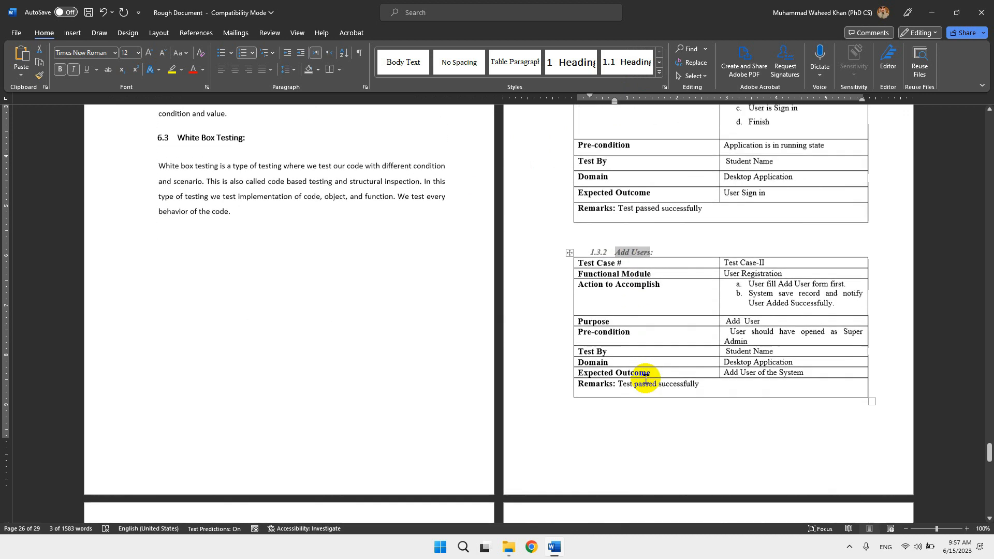
{"action": "scroll", "coordinate": [646, 378], "scroll_direction": "down", "scroll_amount": 2}
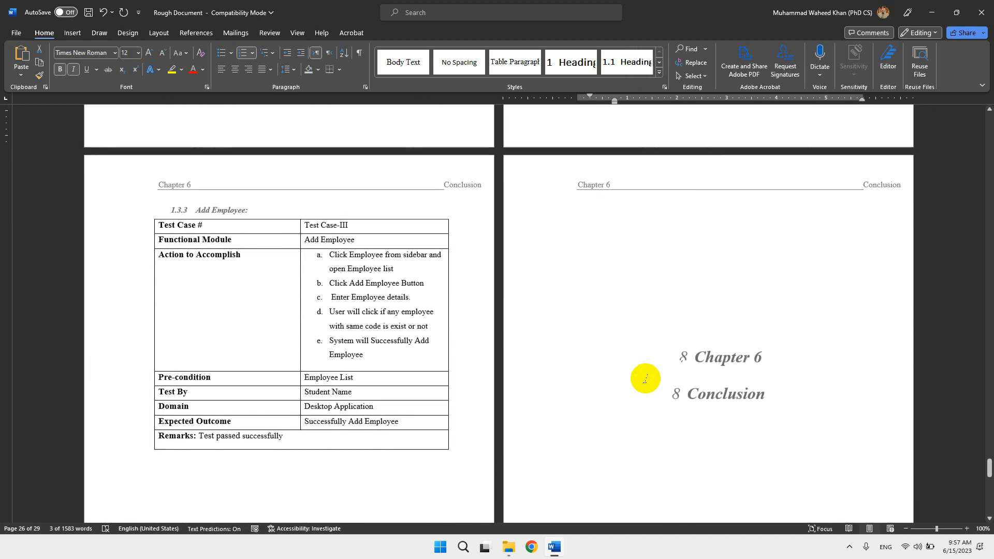
Apply Heading 1 to the Chapter 6 and Conclusion title lines and combine them into one left-aligned heading with a manual line break.
{"action": "scroll", "coordinate": [637, 377], "scroll_direction": "up", "scroll_amount": 1}
{"action": "left_click_drag", "start_coordinate": [694, 399], "coordinate": [747, 429]}
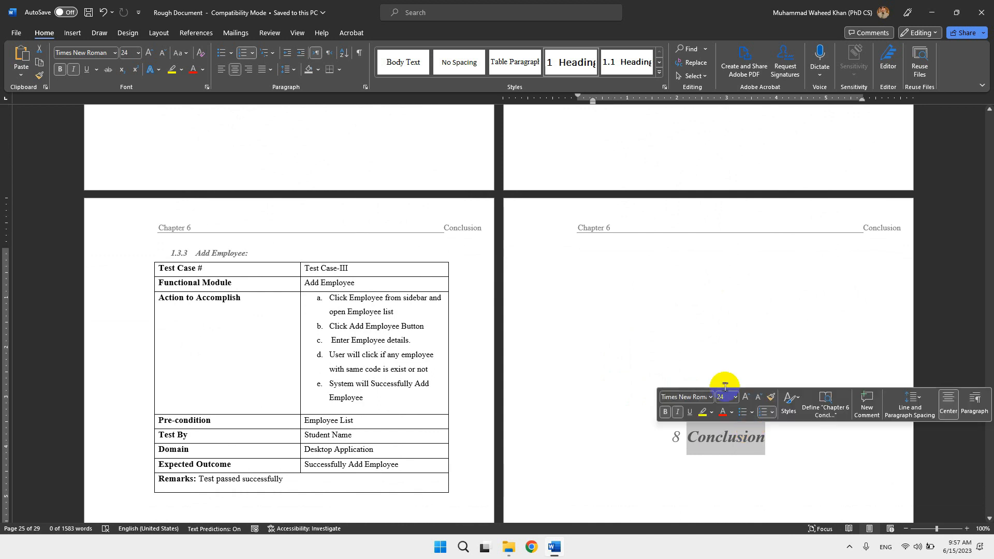
{"action": "left_click", "coordinate": [574, 62]}
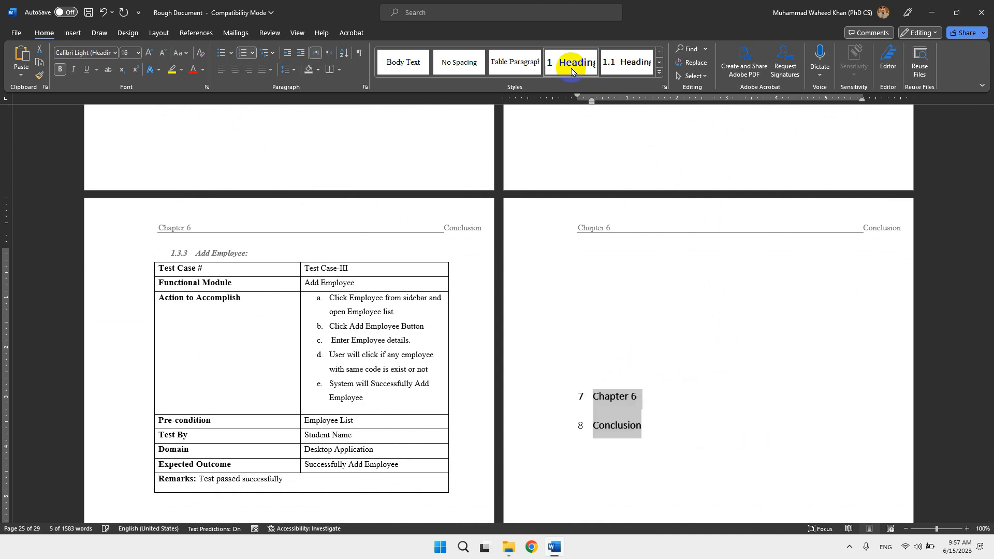
{"action": "left_click", "coordinate": [594, 432]}
{"action": "key", "text": "BackSpace"}
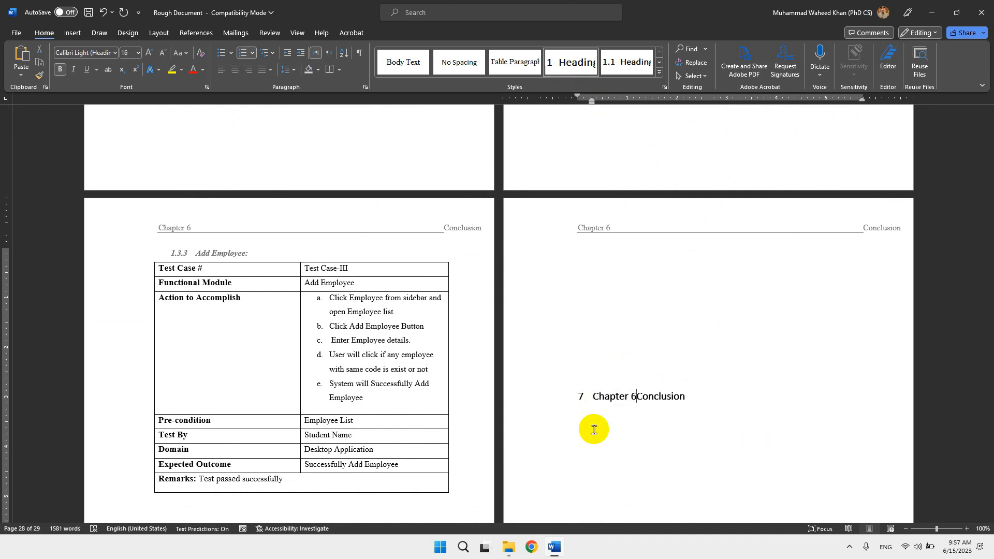
{"action": "key", "text": "shift+Return"}
{"action": "triple_click", "coordinate": [643, 421]}
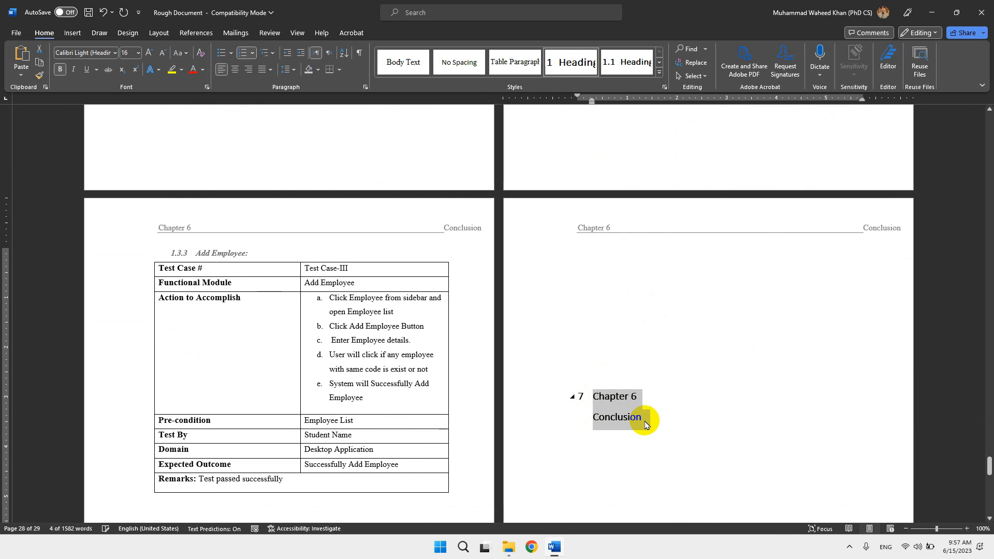
Insert a page break above the numbered Conclusion heading after the Chapter 6 title and remove the blank line left above it.
{"action": "scroll", "coordinate": [644, 422], "scroll_direction": "down", "scroll_amount": 10}
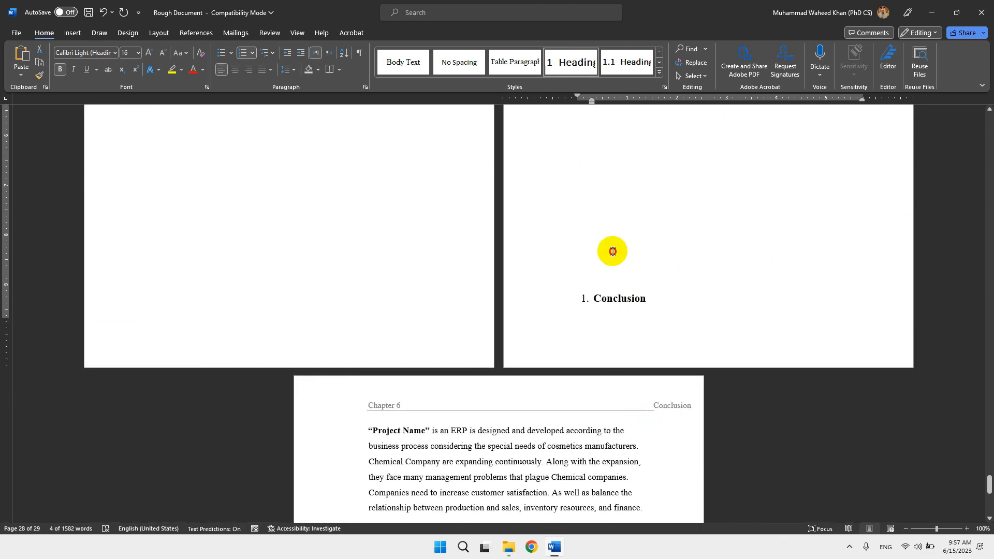
{"action": "left_click", "coordinate": [613, 251]}
{"action": "key", "text": "ctrl+Return"}
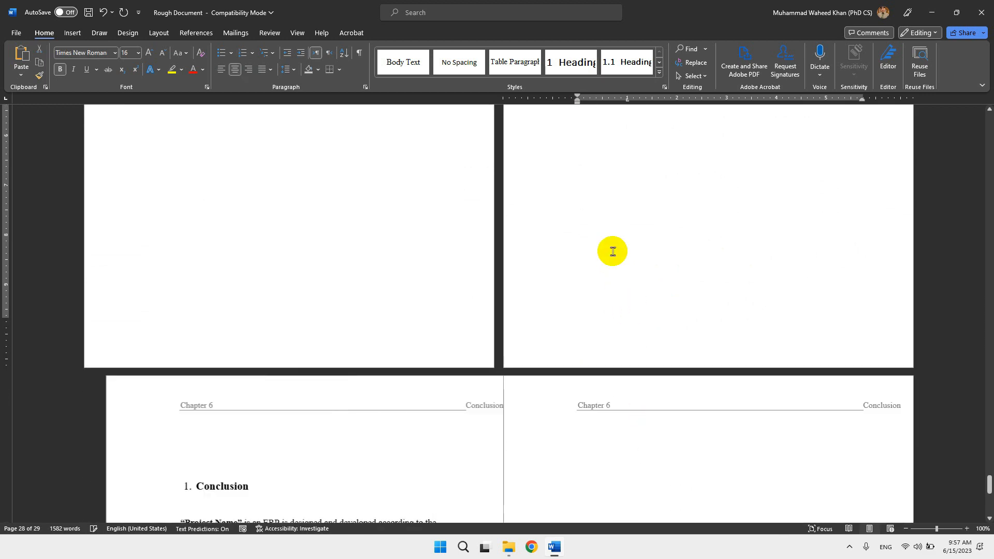
{"action": "key", "text": "Delete"}
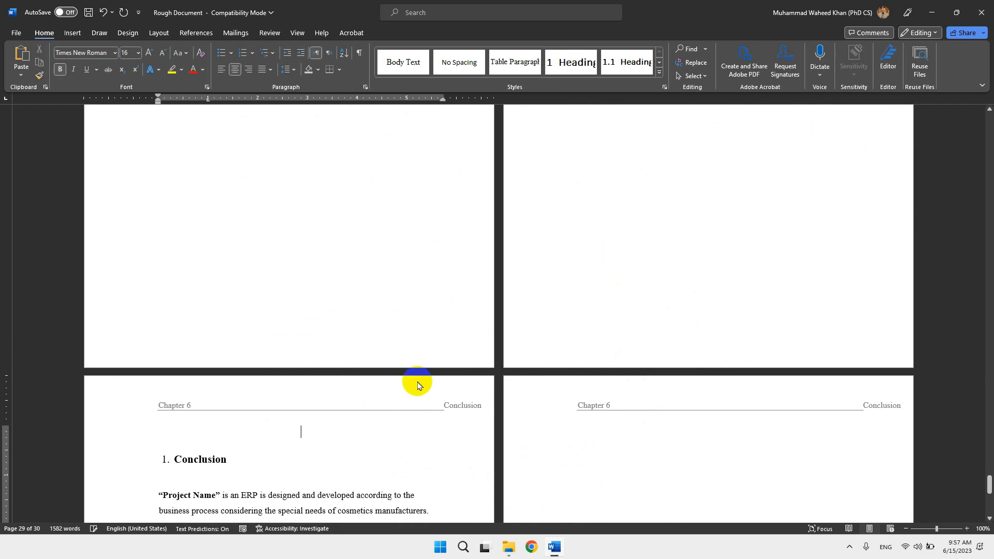
Apply the Heading 2 style to the Conclusion heading on the last page.
{"action": "scroll", "coordinate": [390, 419], "scroll_direction": "down", "scroll_amount": 3}
{"action": "left_click", "coordinate": [403, 293]}
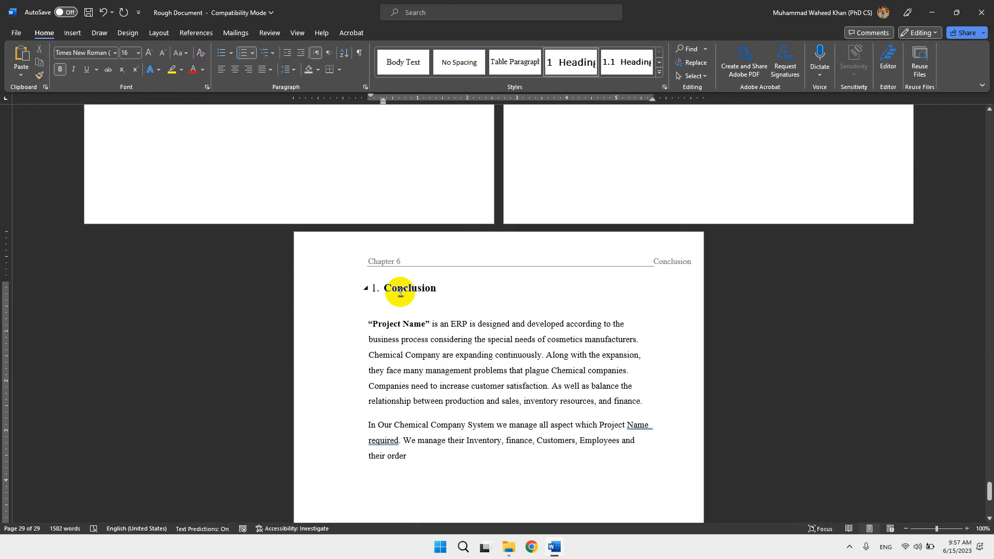
{"action": "left_click", "coordinate": [625, 64]}
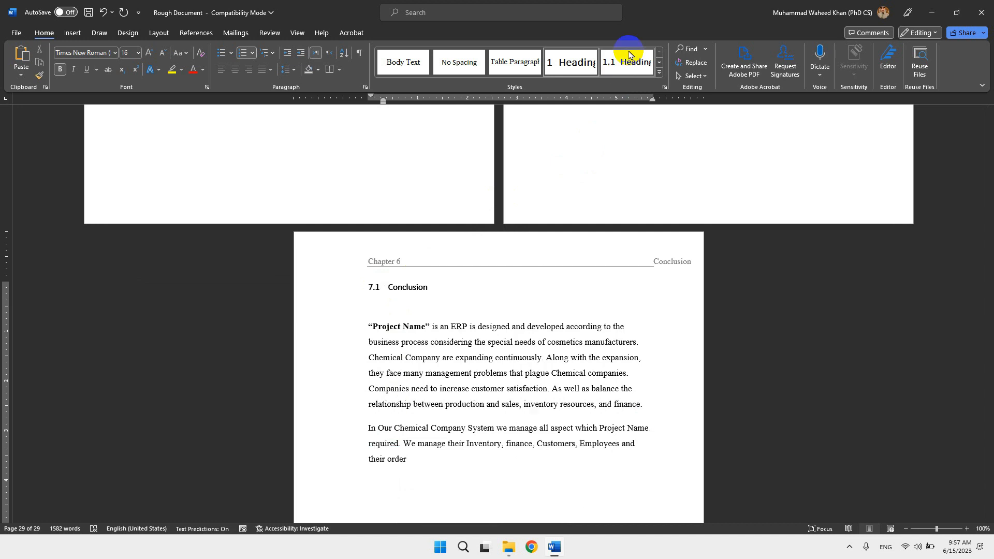
{"action": "left_click", "coordinate": [457, 304]}
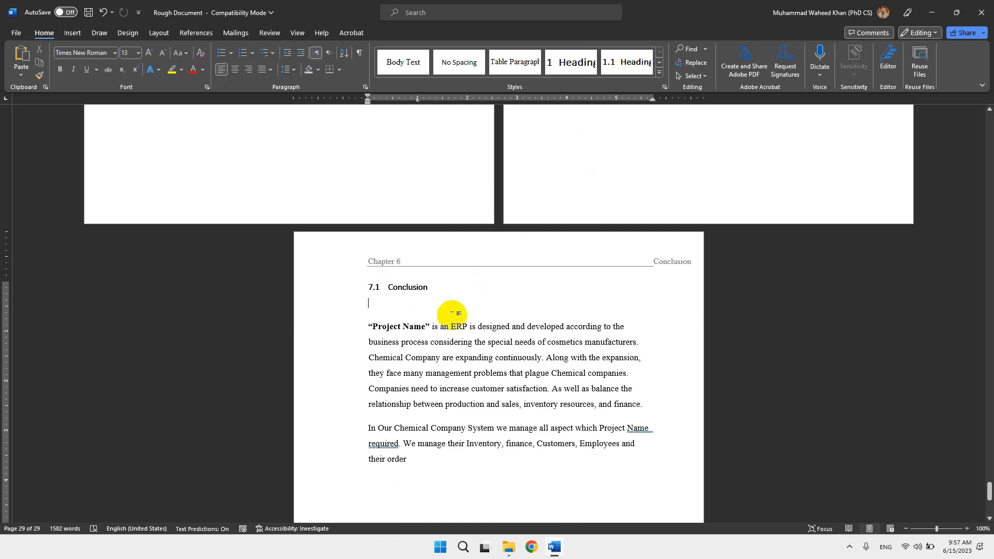
Remove the blank line below the Conclusion heading on the last page and apply the Paragraph style to the two body paragraphs under it.
{"action": "key", "text": "Delete"}
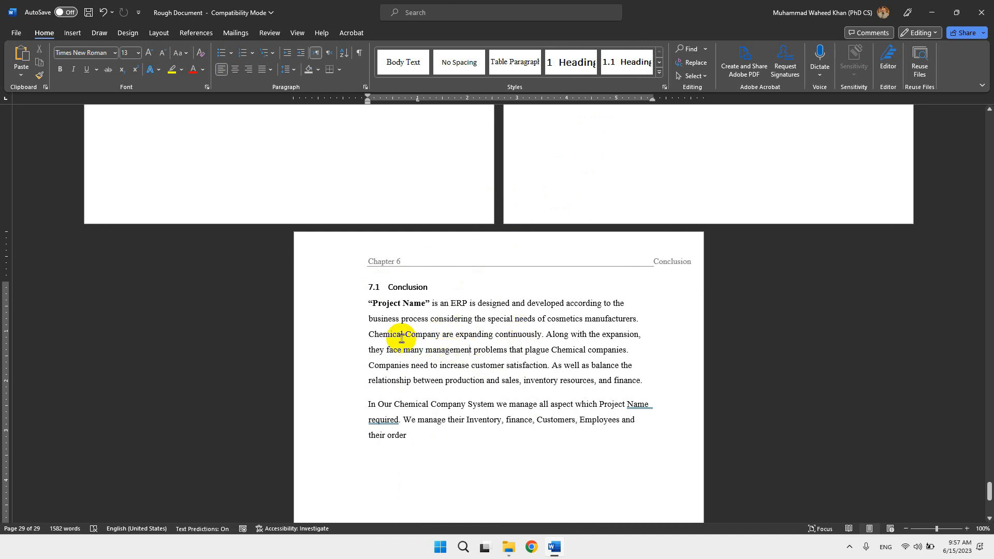
{"action": "scroll", "coordinate": [401, 338], "scroll_direction": "up", "scroll_amount": 15}
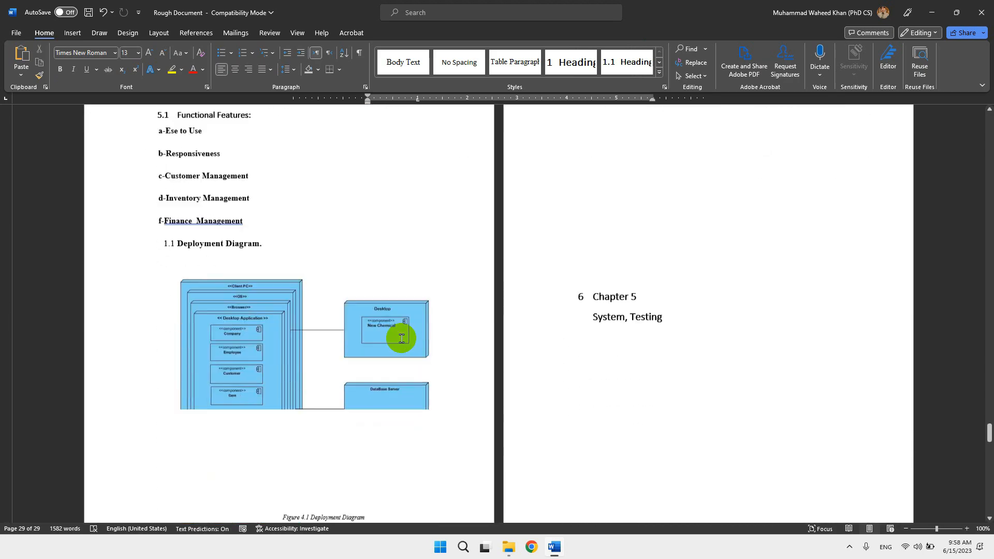
{"action": "scroll", "coordinate": [401, 338], "scroll_direction": "down", "scroll_amount": 3}
{"action": "scroll", "coordinate": [401, 338], "scroll_direction": "down", "scroll_amount": 3}
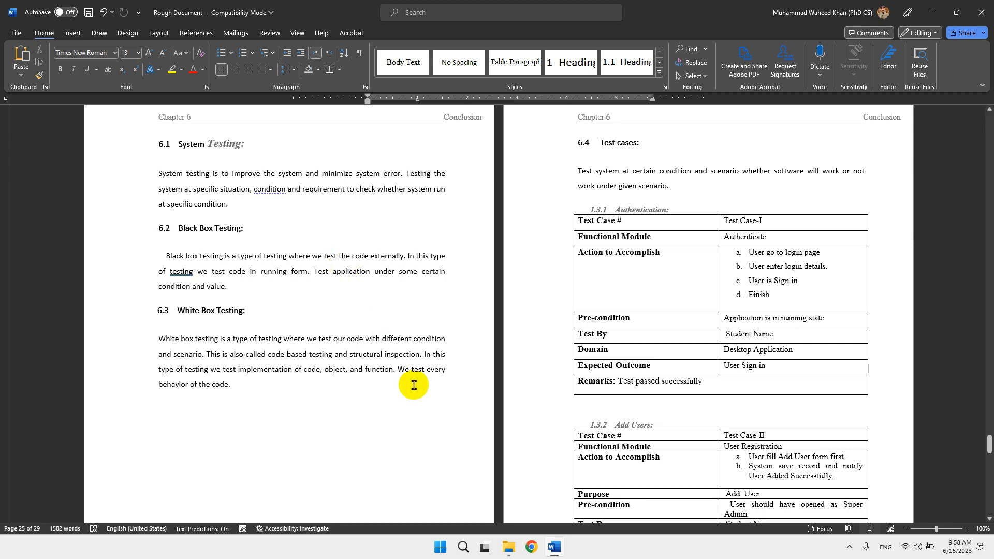
{"action": "scroll", "coordinate": [410, 443], "scroll_direction": "down", "scroll_amount": 10}
{"action": "scroll", "coordinate": [414, 384], "scroll_direction": "down", "scroll_amount": 15}
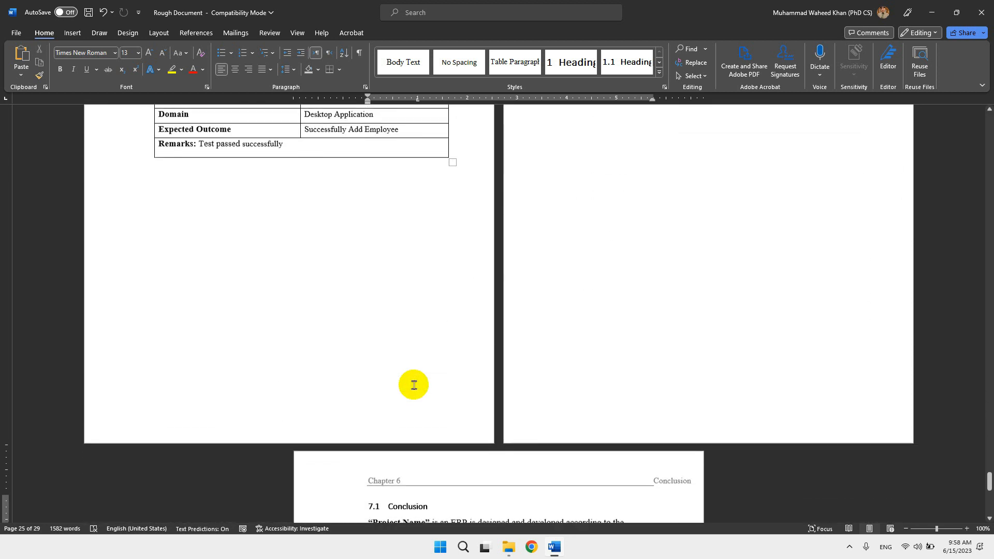
{"action": "left_click", "coordinate": [403, 301]}
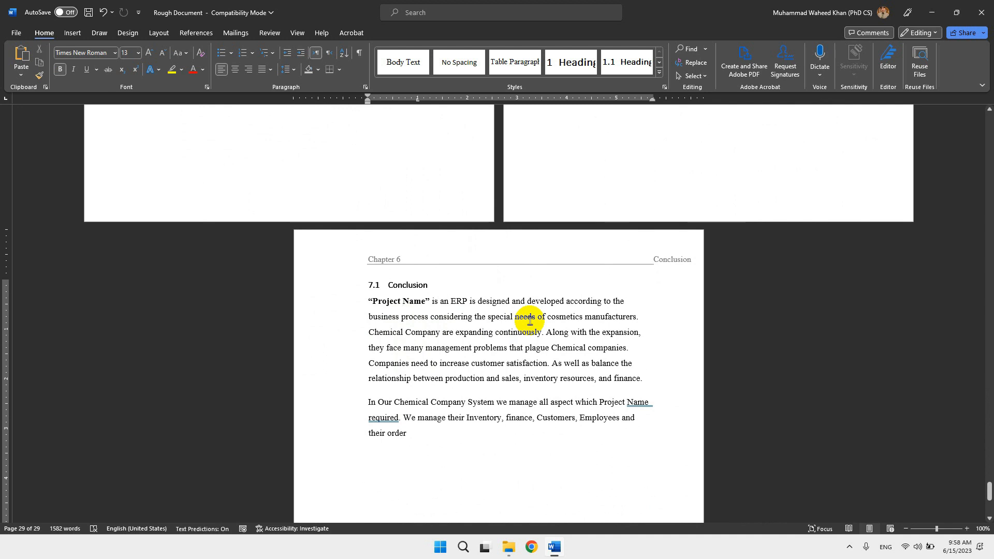
{"action": "left_click_drag", "start_coordinate": [495, 334], "coordinate": [538, 403]}
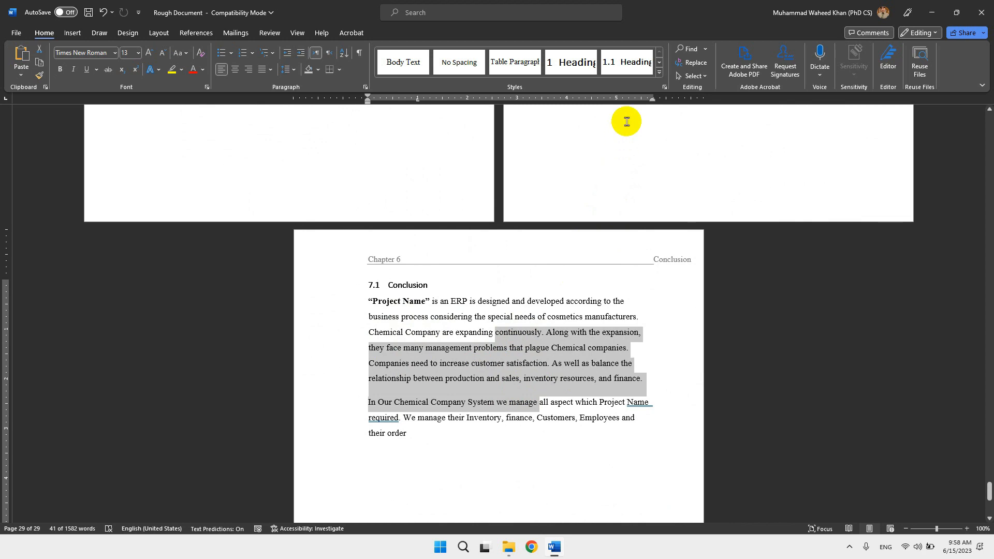
{"action": "left_click", "coordinate": [659, 73]}
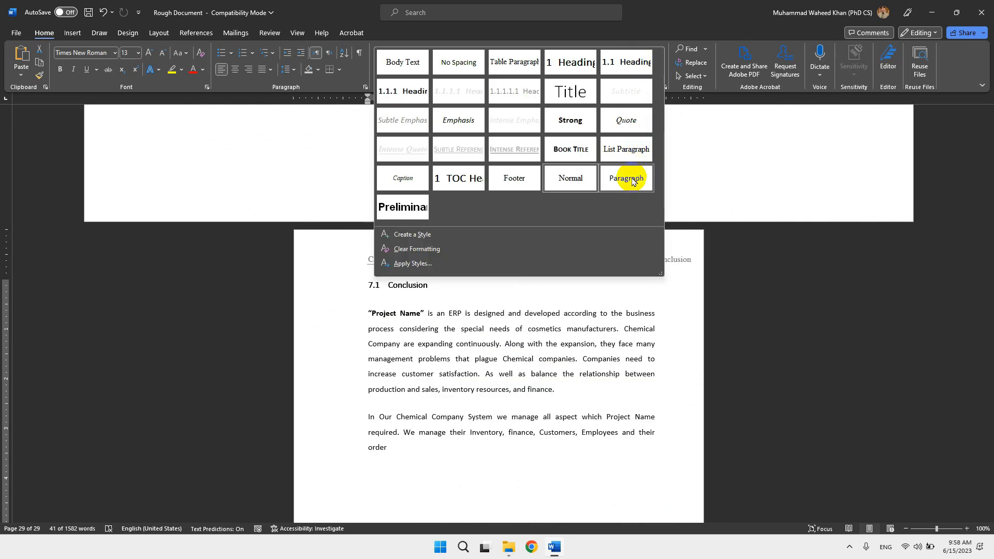
{"action": "left_click", "coordinate": [627, 177]}
{"action": "left_click", "coordinate": [515, 365]}
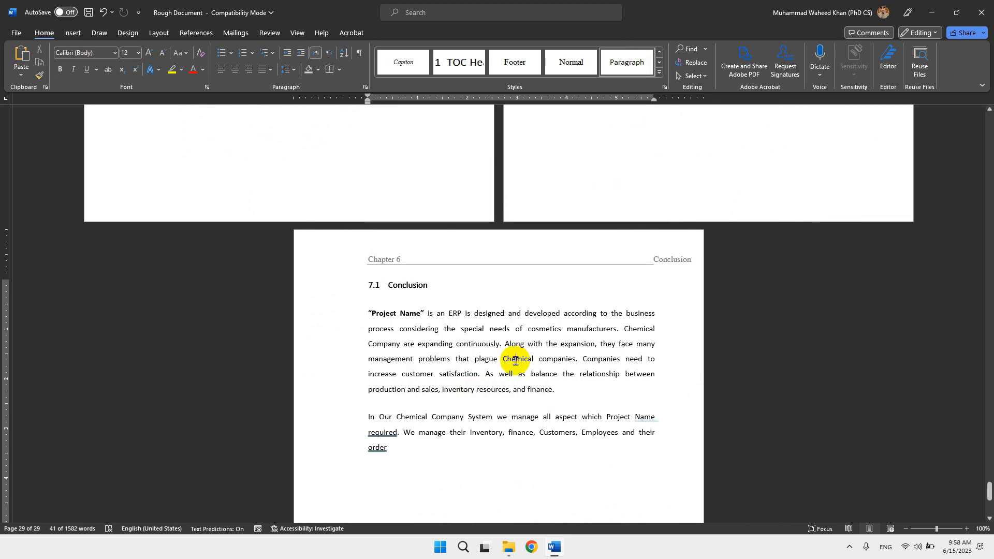